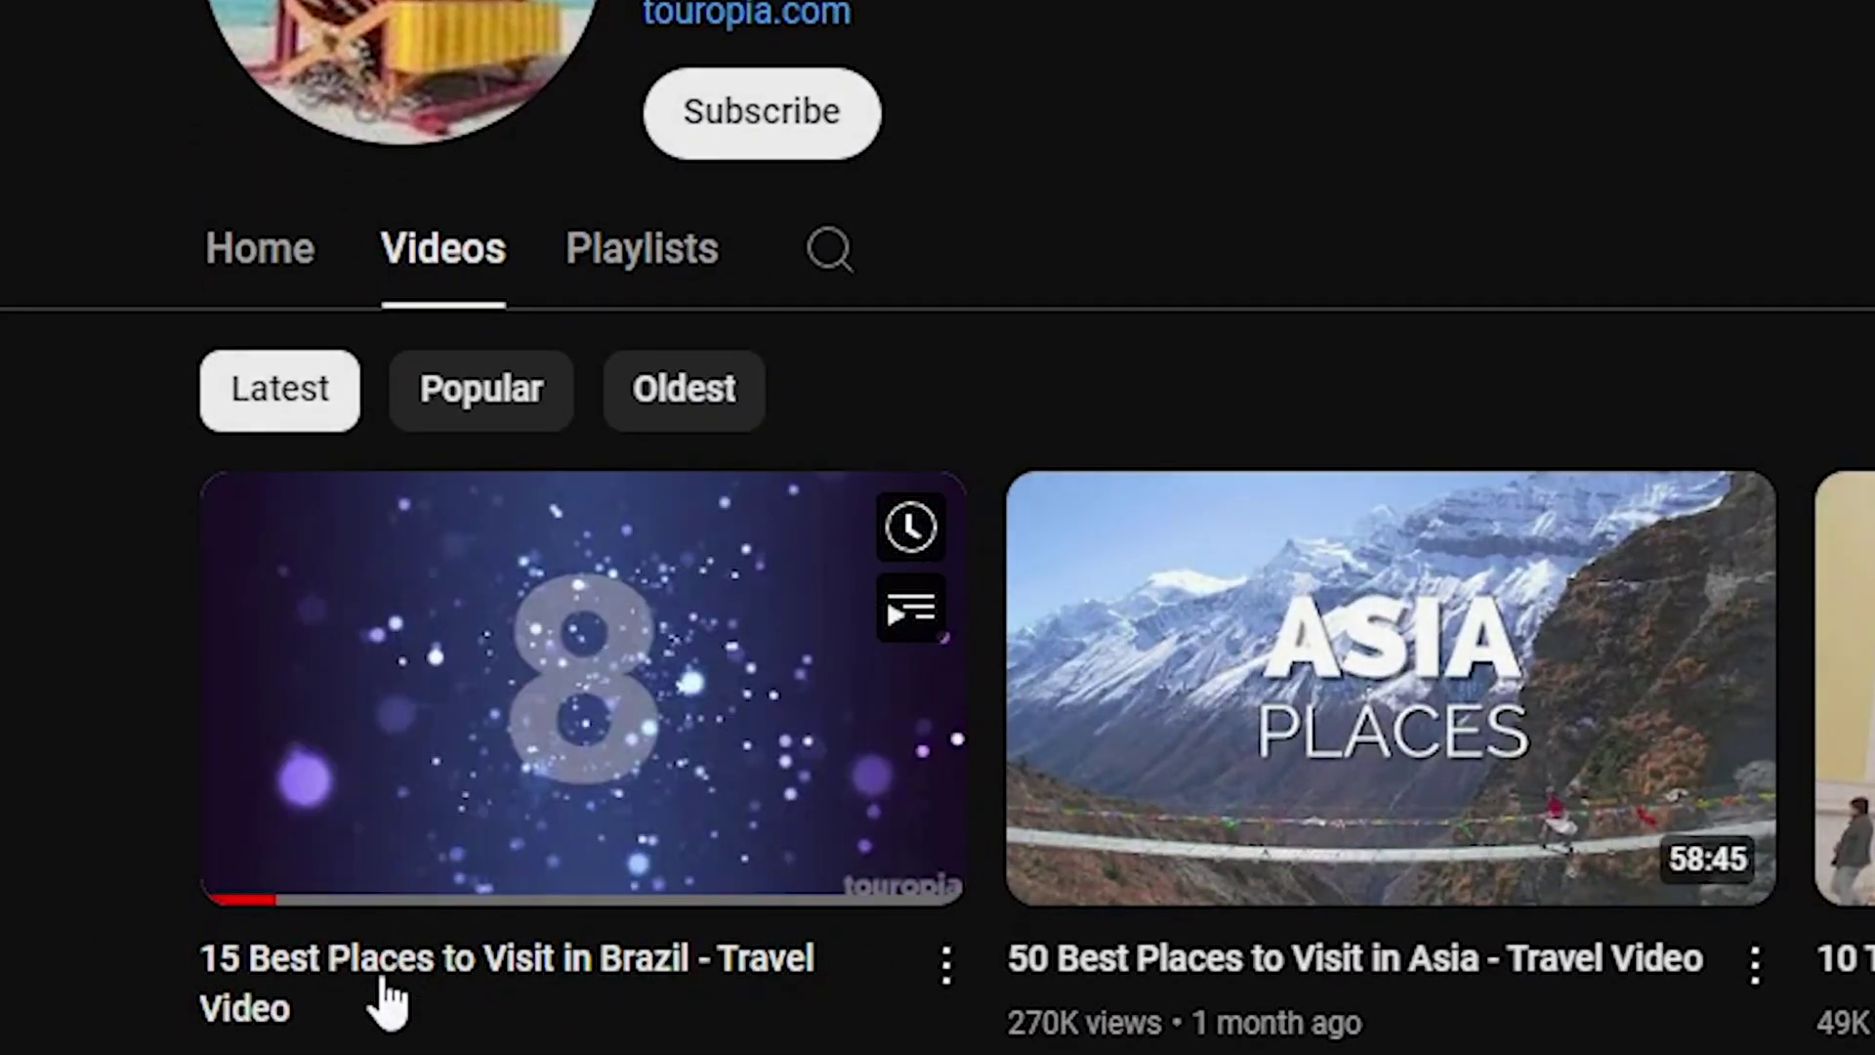
Play the '15 Best Places to Visit in Brazil' video from the travel channel's Videos tab
click(387, 1000)
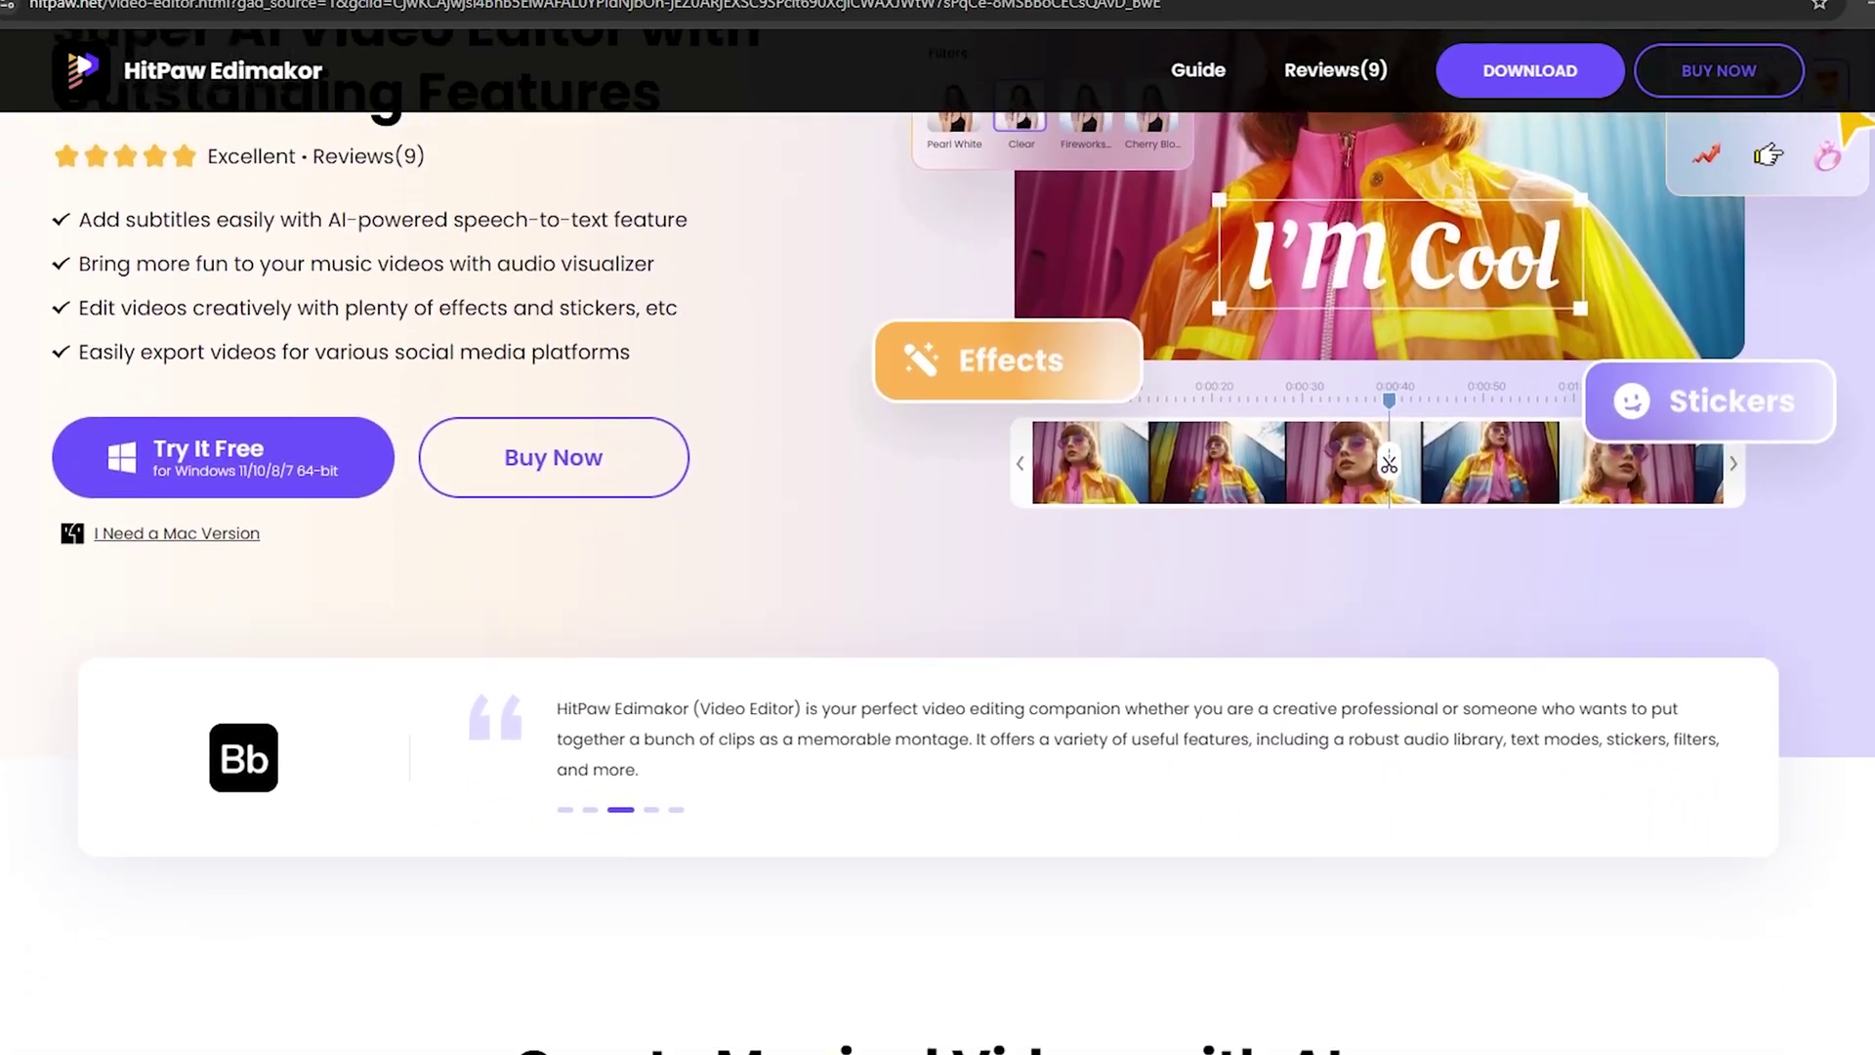
scroll(938, 528, down, 6)
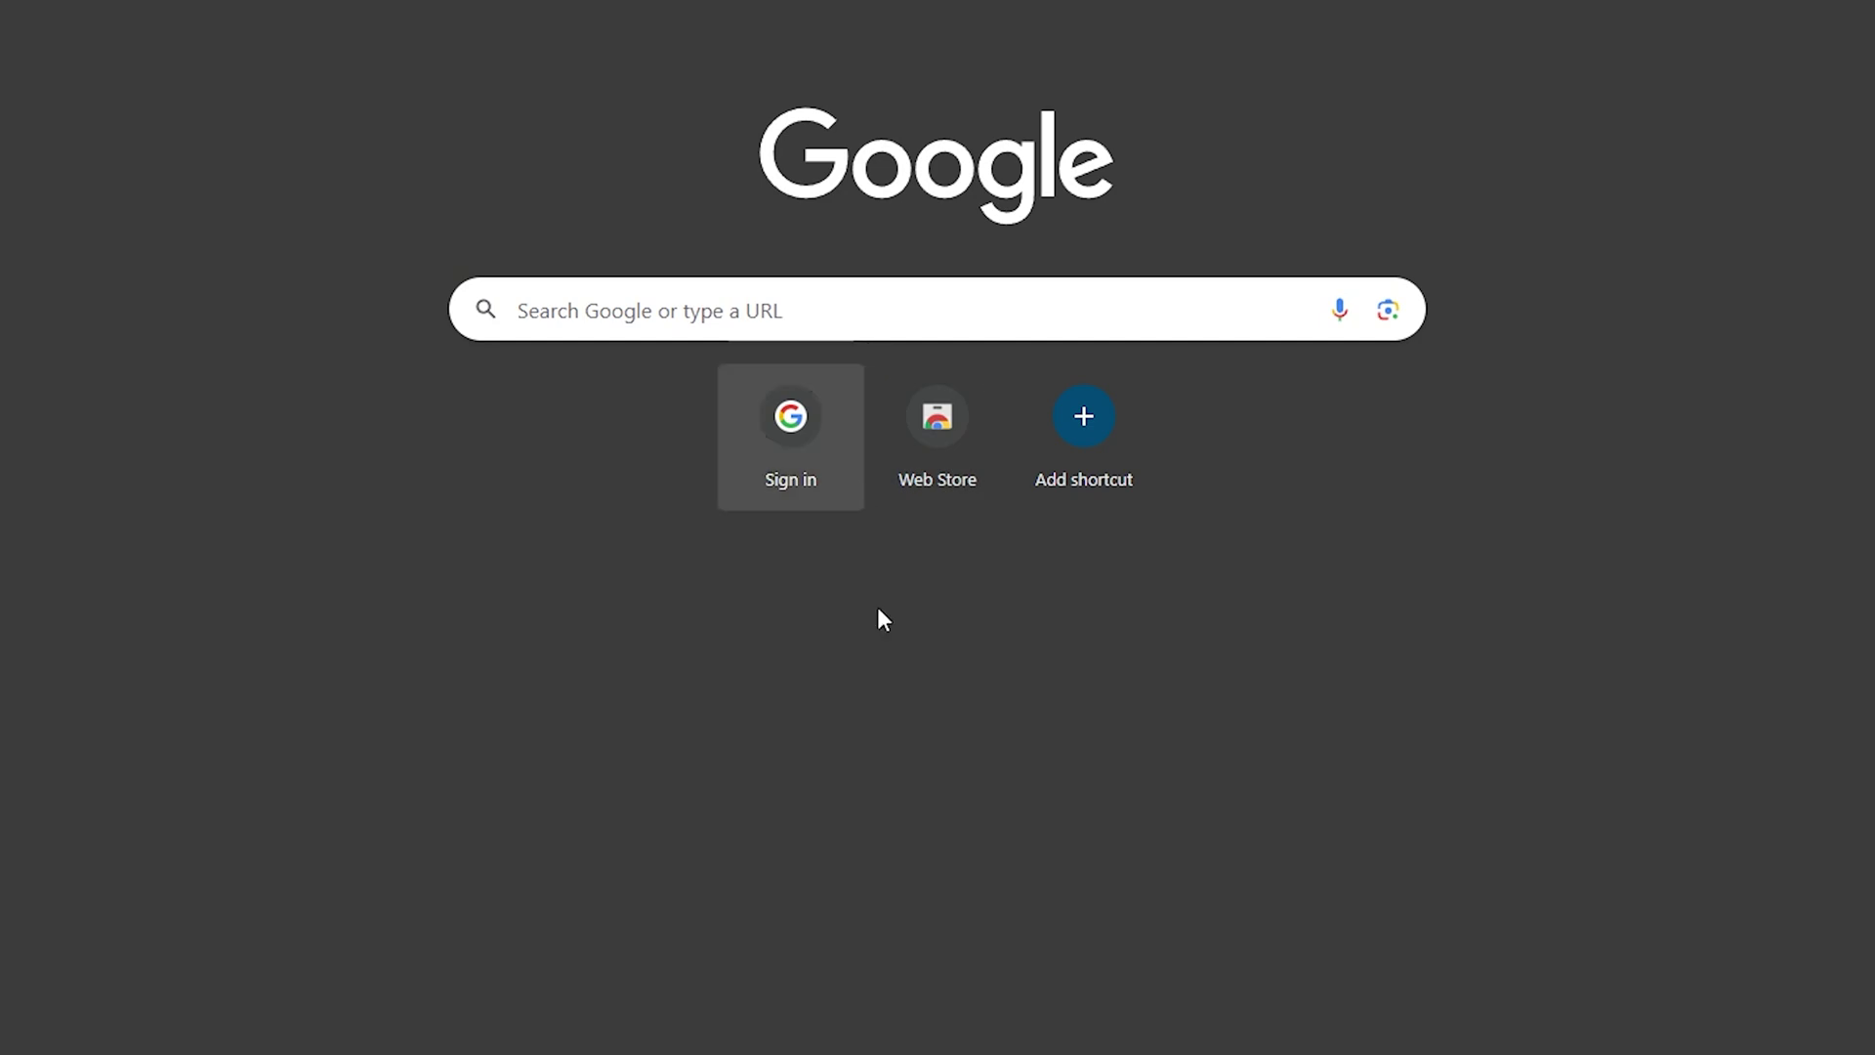
Search Google for 'hitpaw edimakor' and open the sponsored HitPaw Edimakor result on hitpaw.net
click(1128, 324)
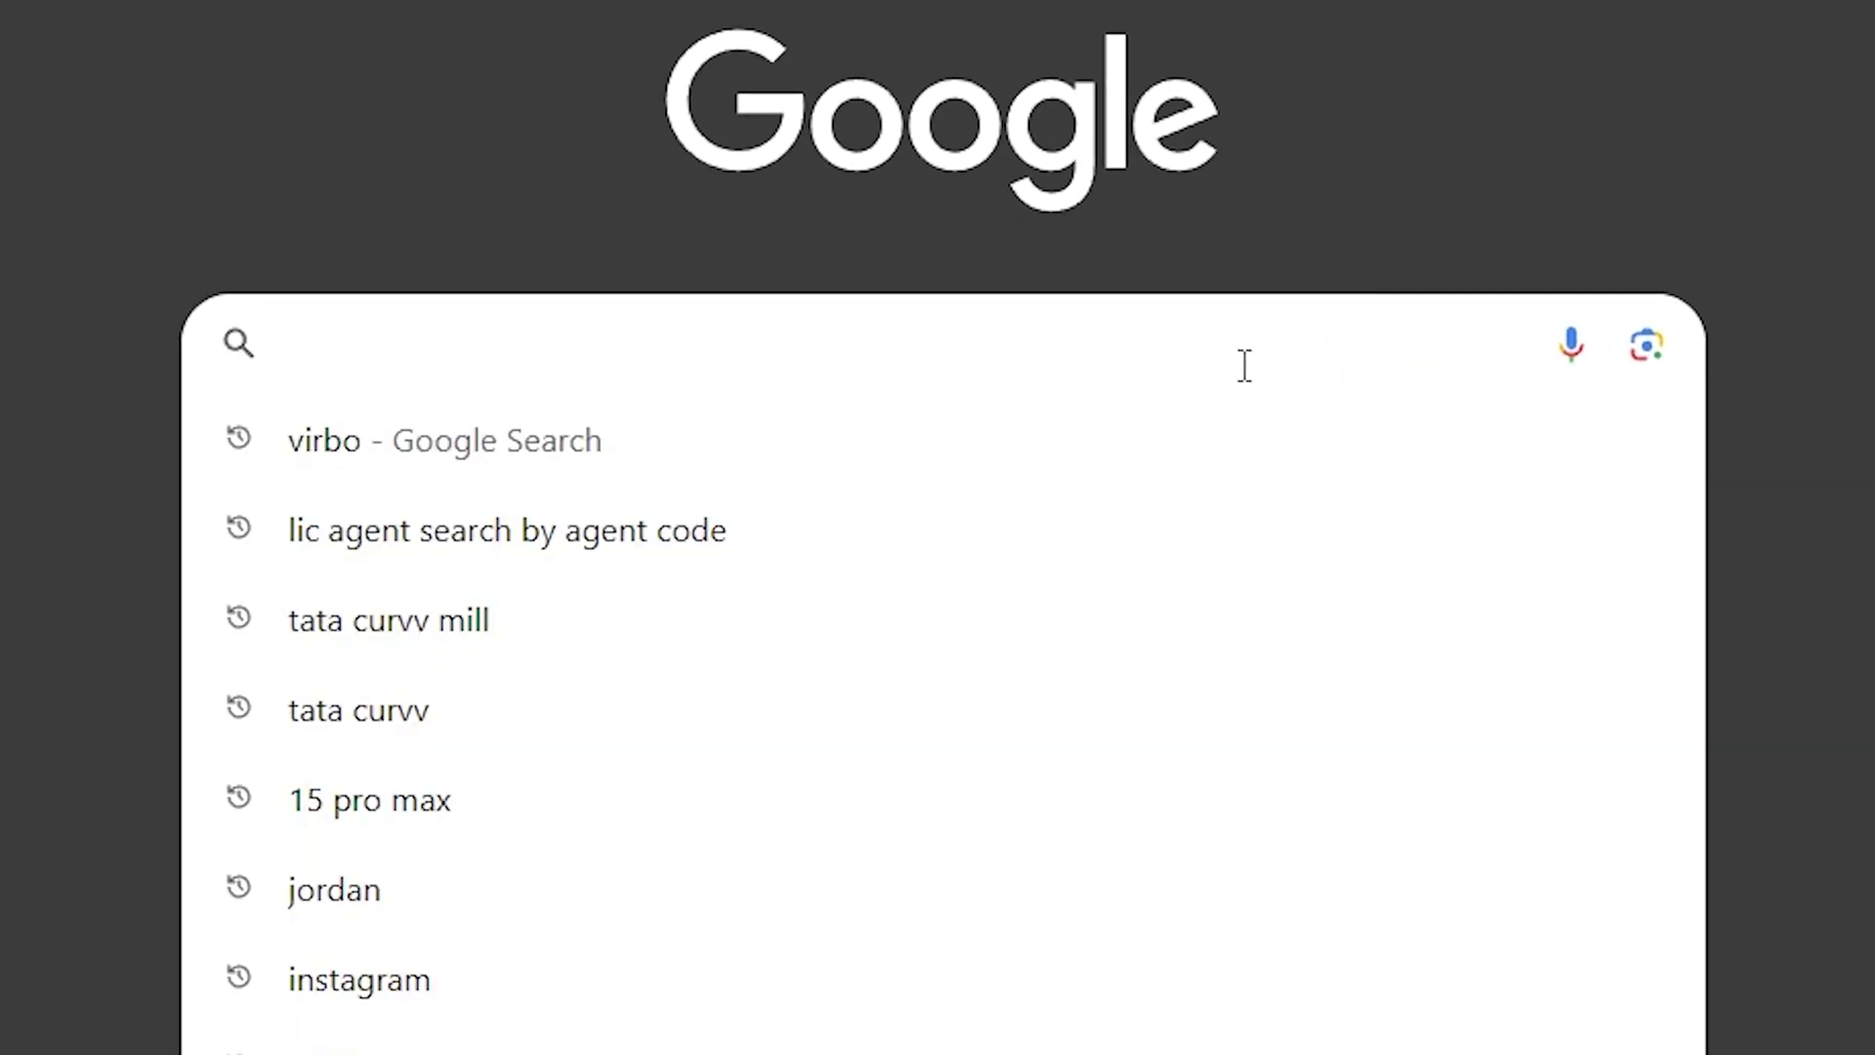
text(hitpaw edimako)
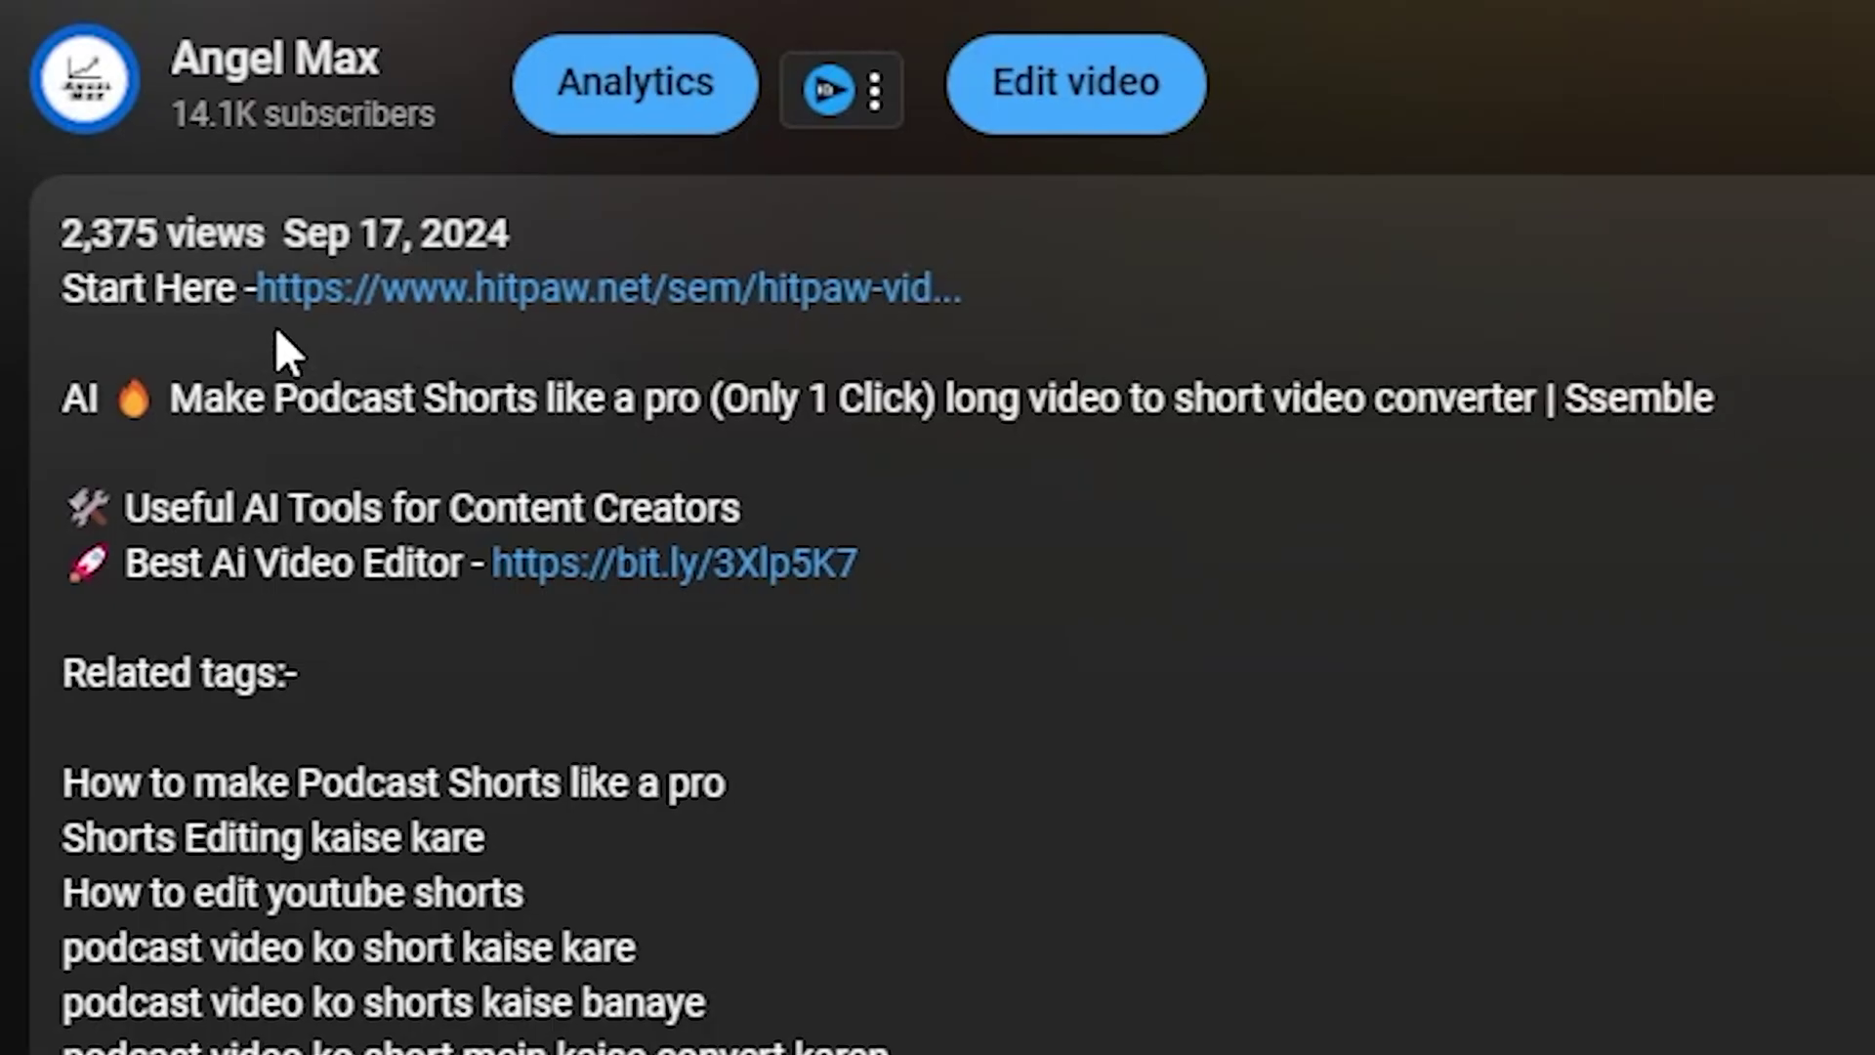
click(1006, 294)
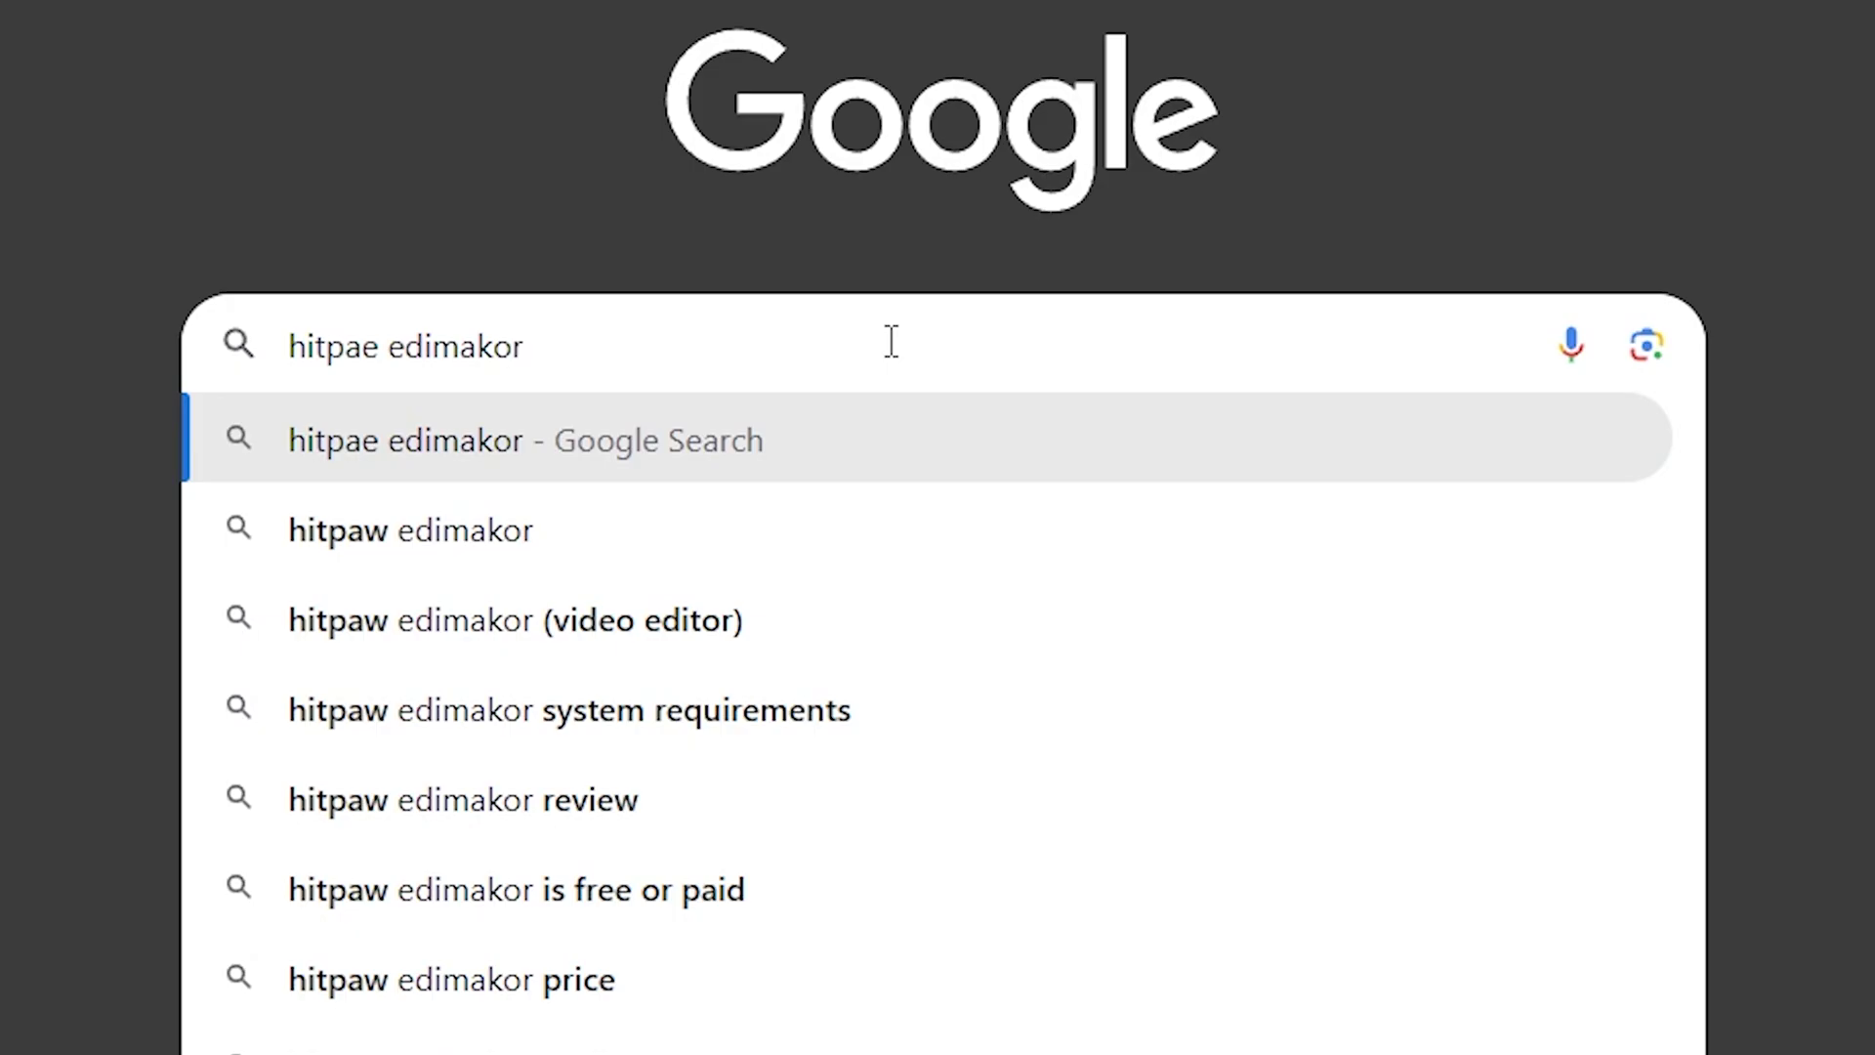
key(Return)
drag(276, 564, 444, 561)
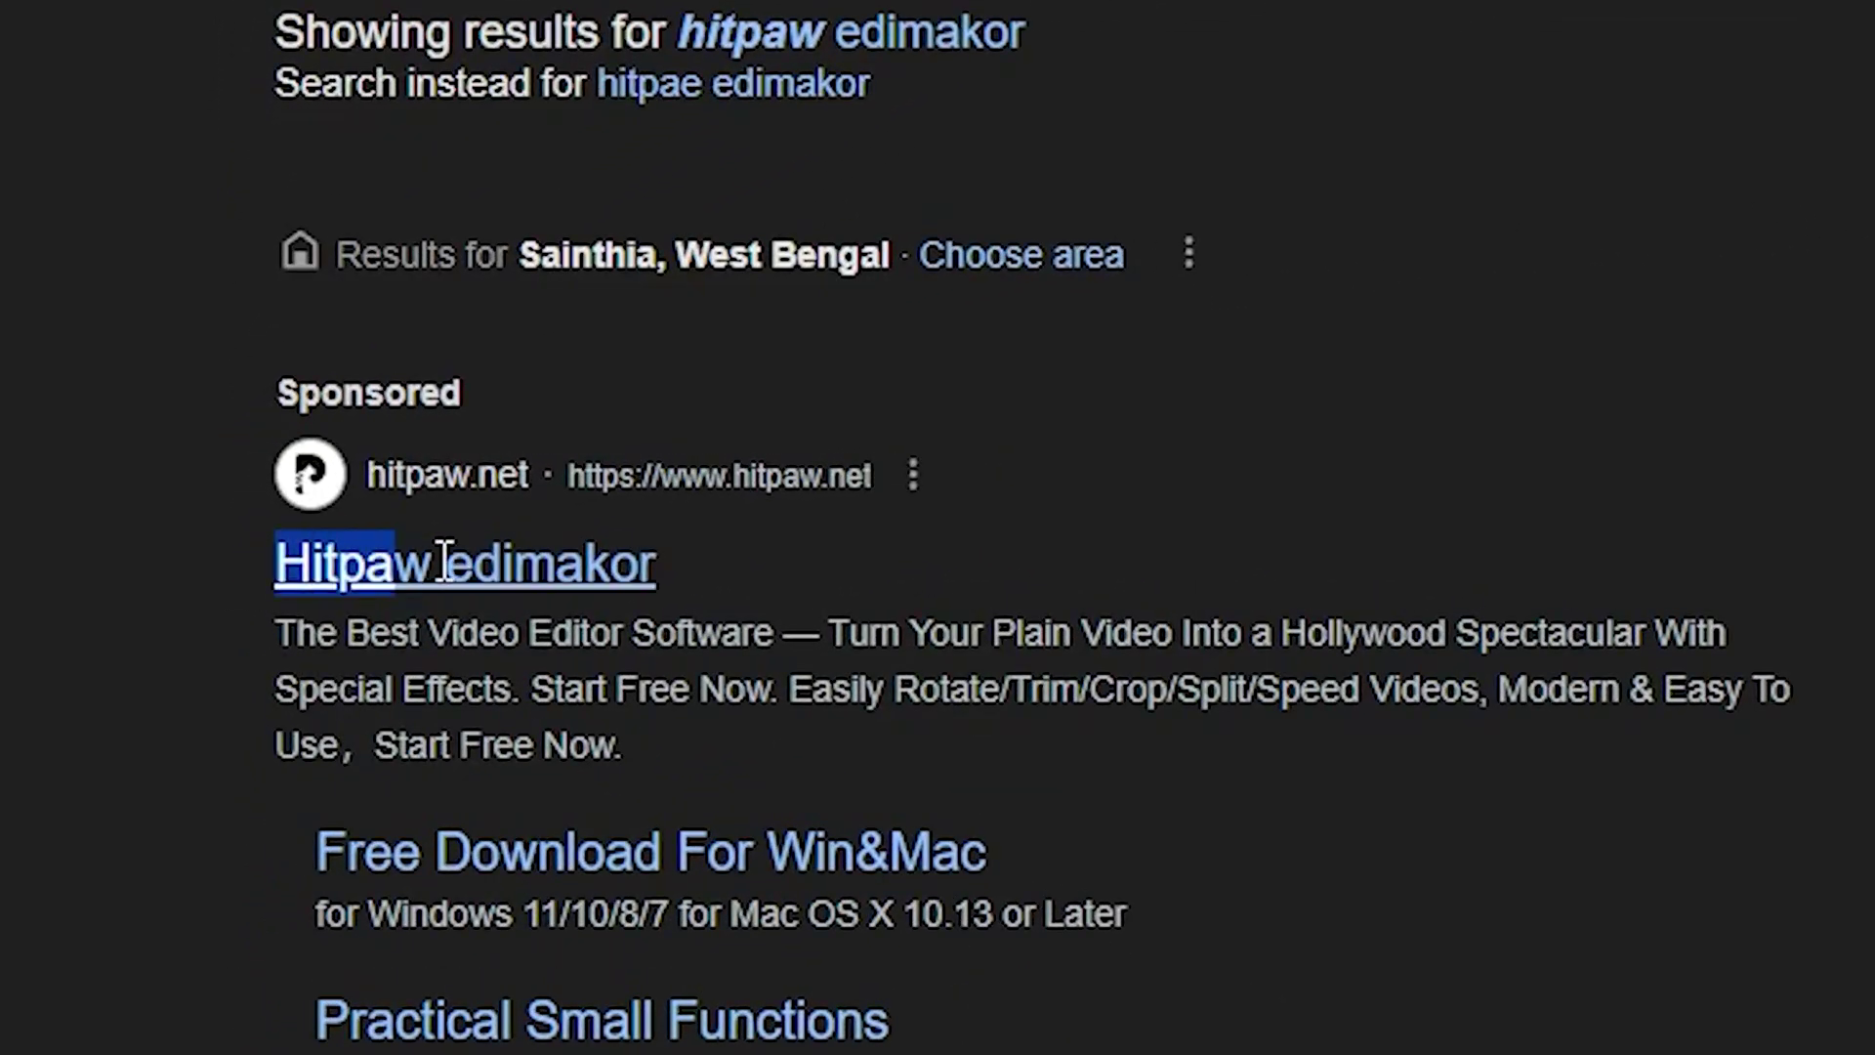
click(564, 584)
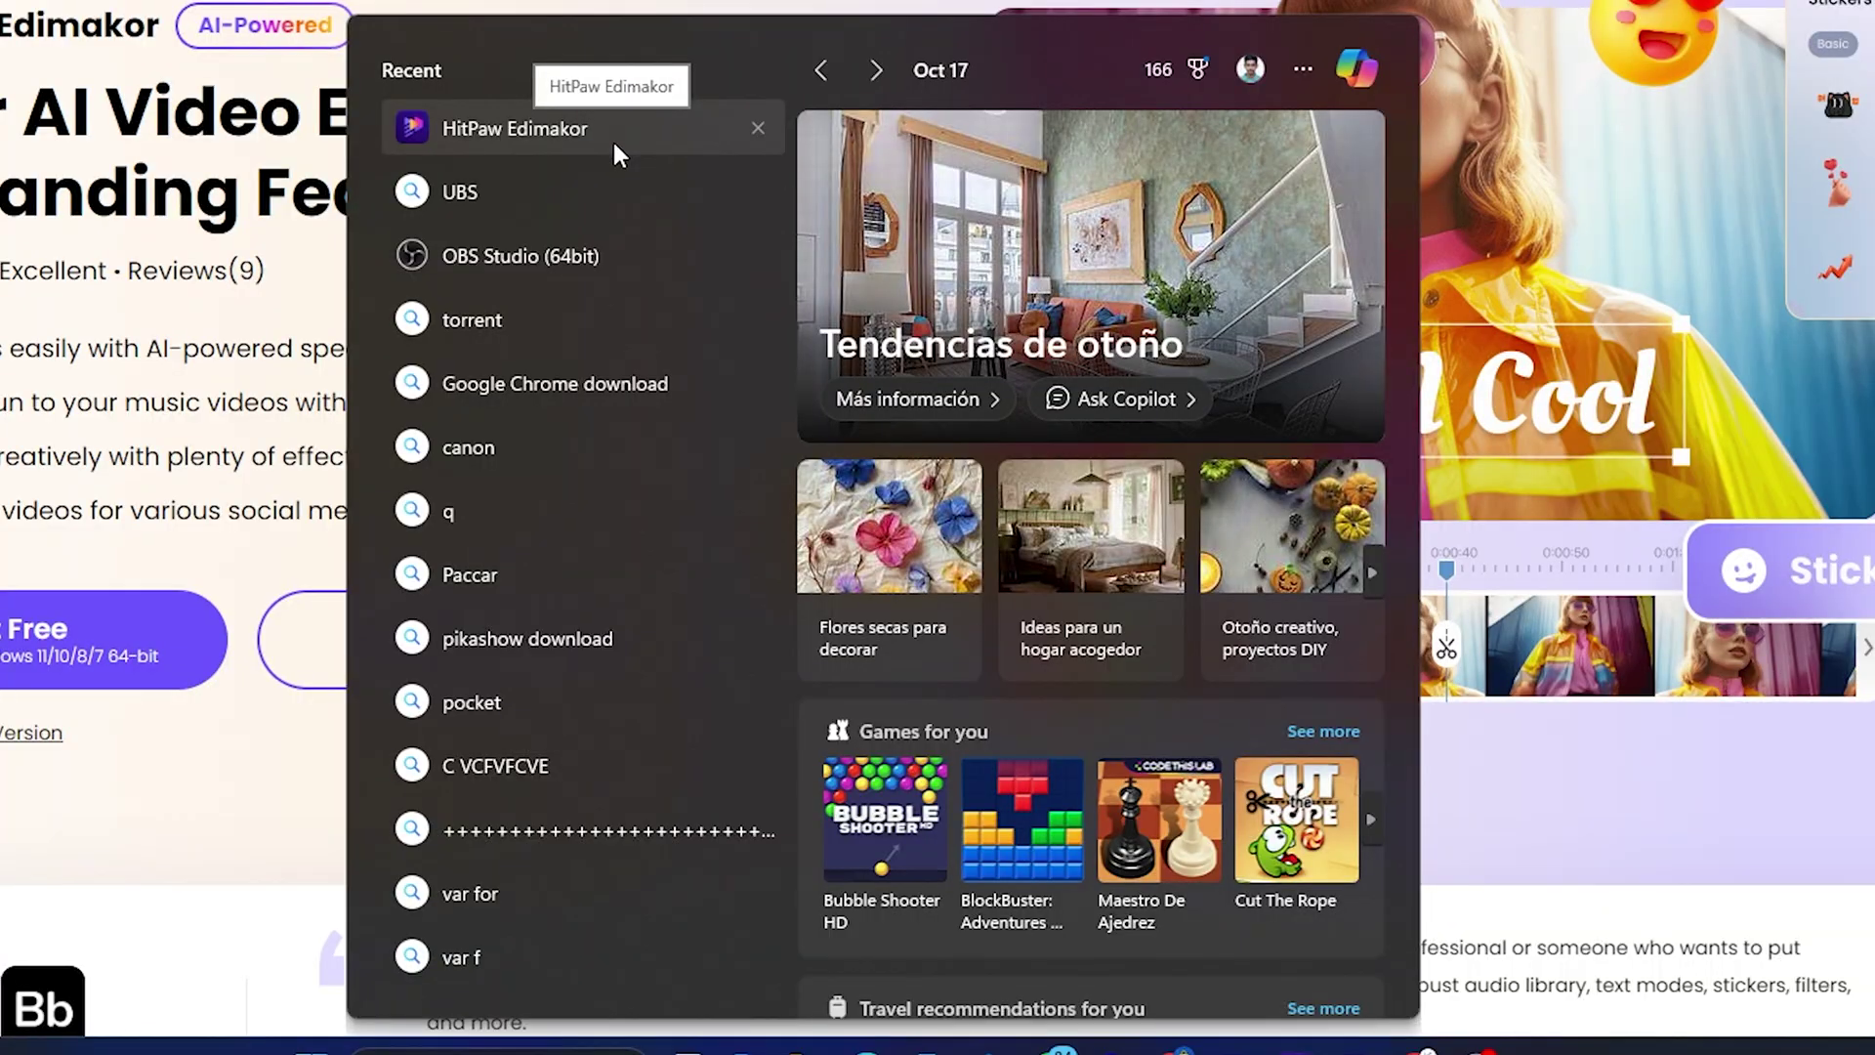
Launch HitPaw Edimakor from Windows search and sign in with the prefilled HitPaw account
click(613, 139)
click(988, 539)
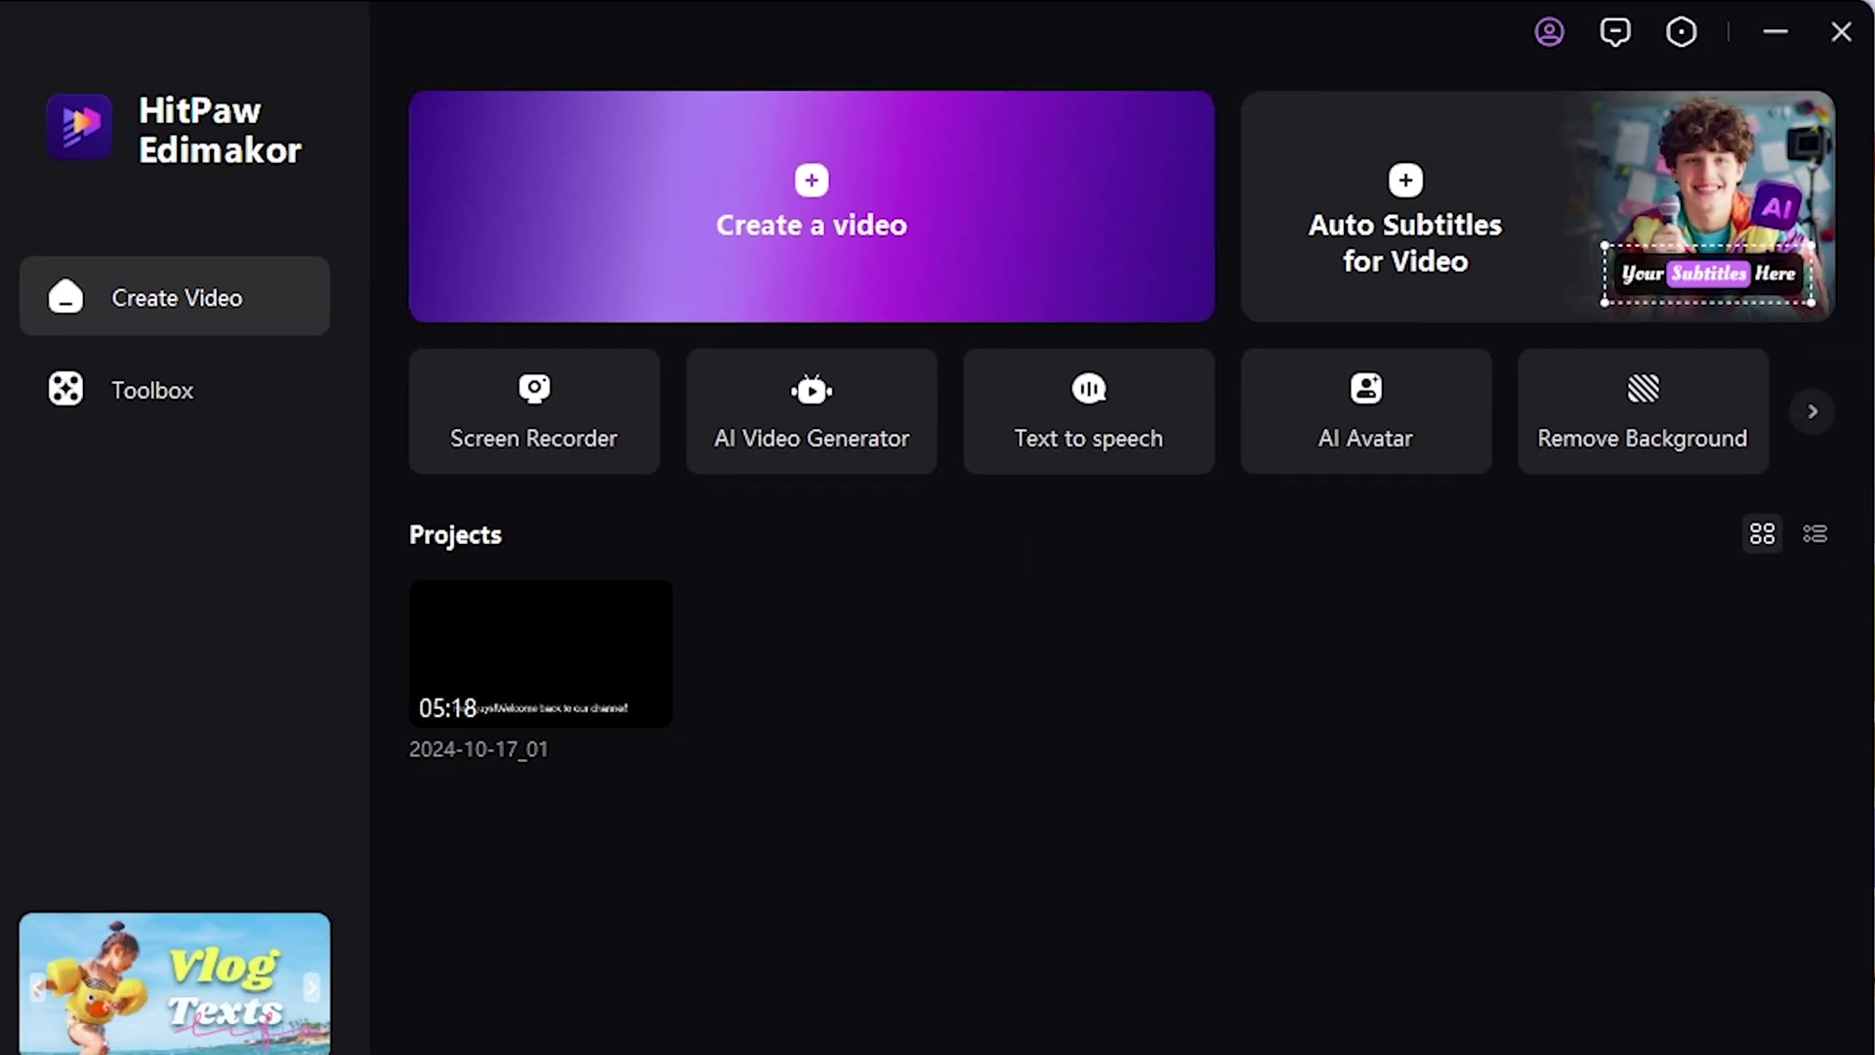
click(1509, 35)
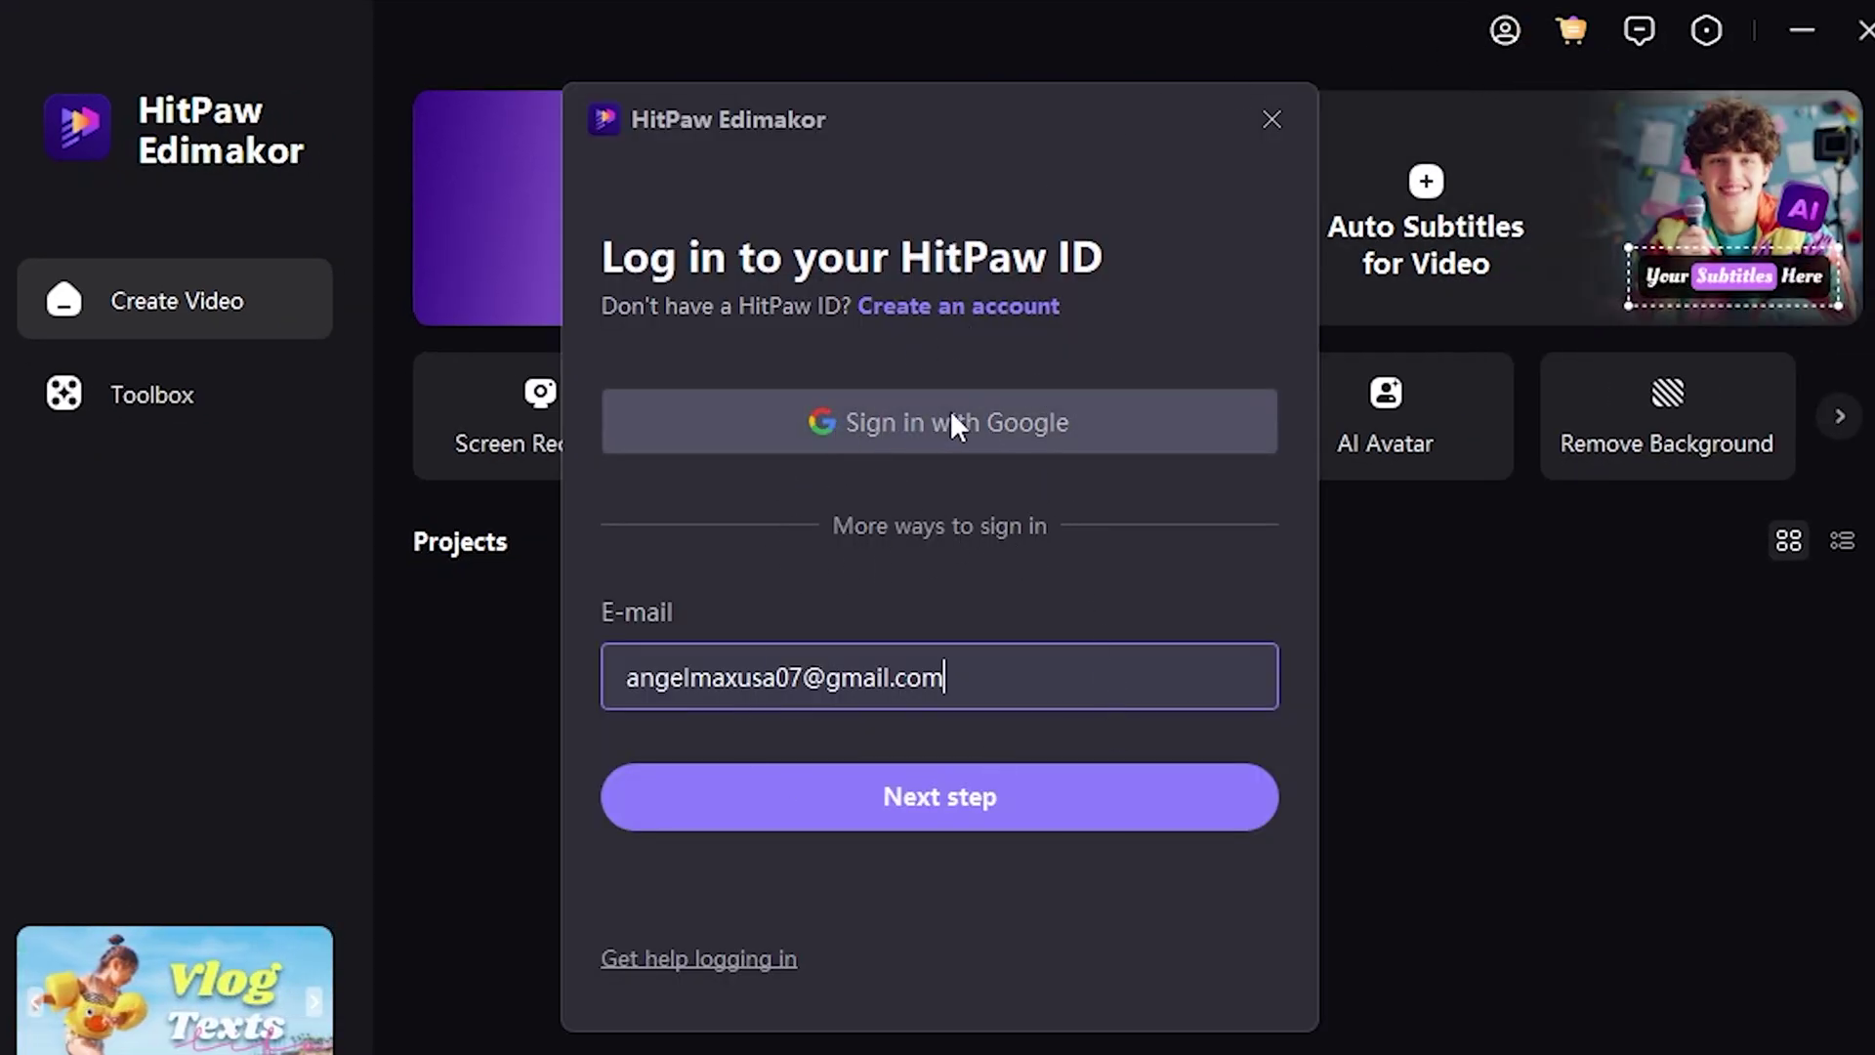
click(963, 787)
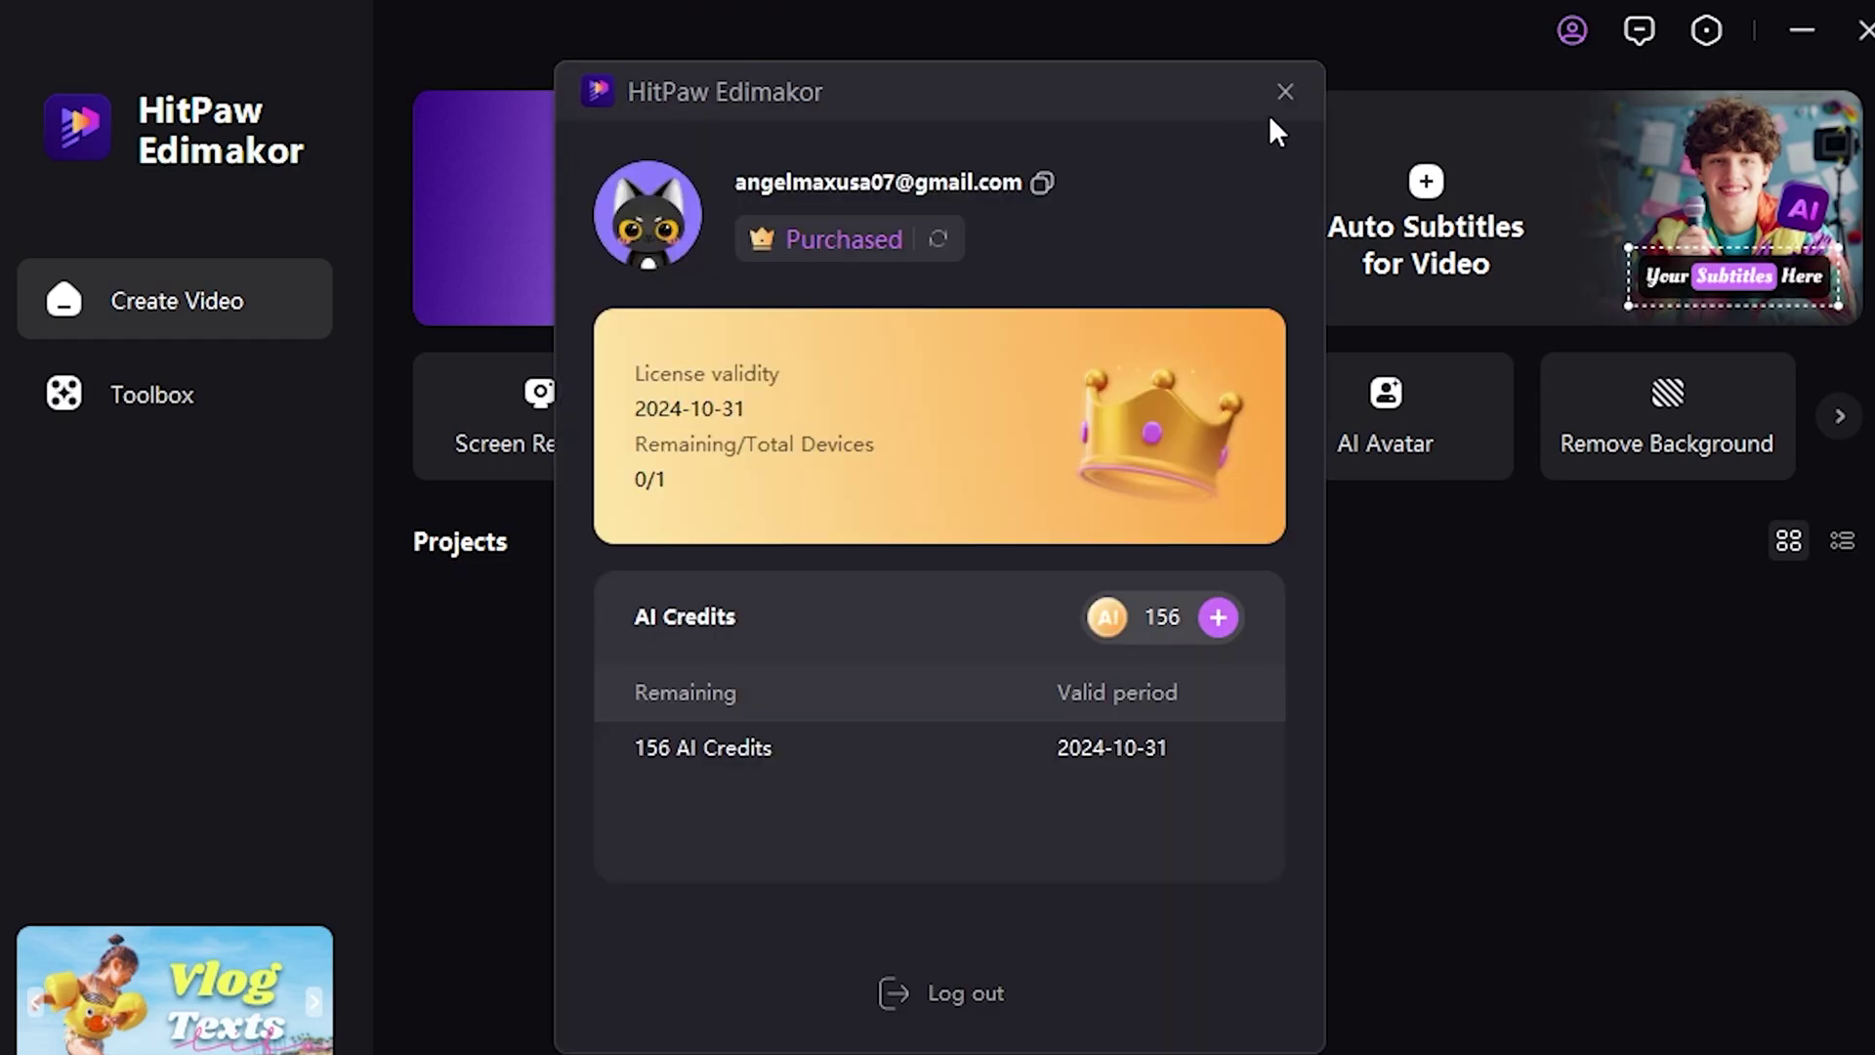
click(1287, 102)
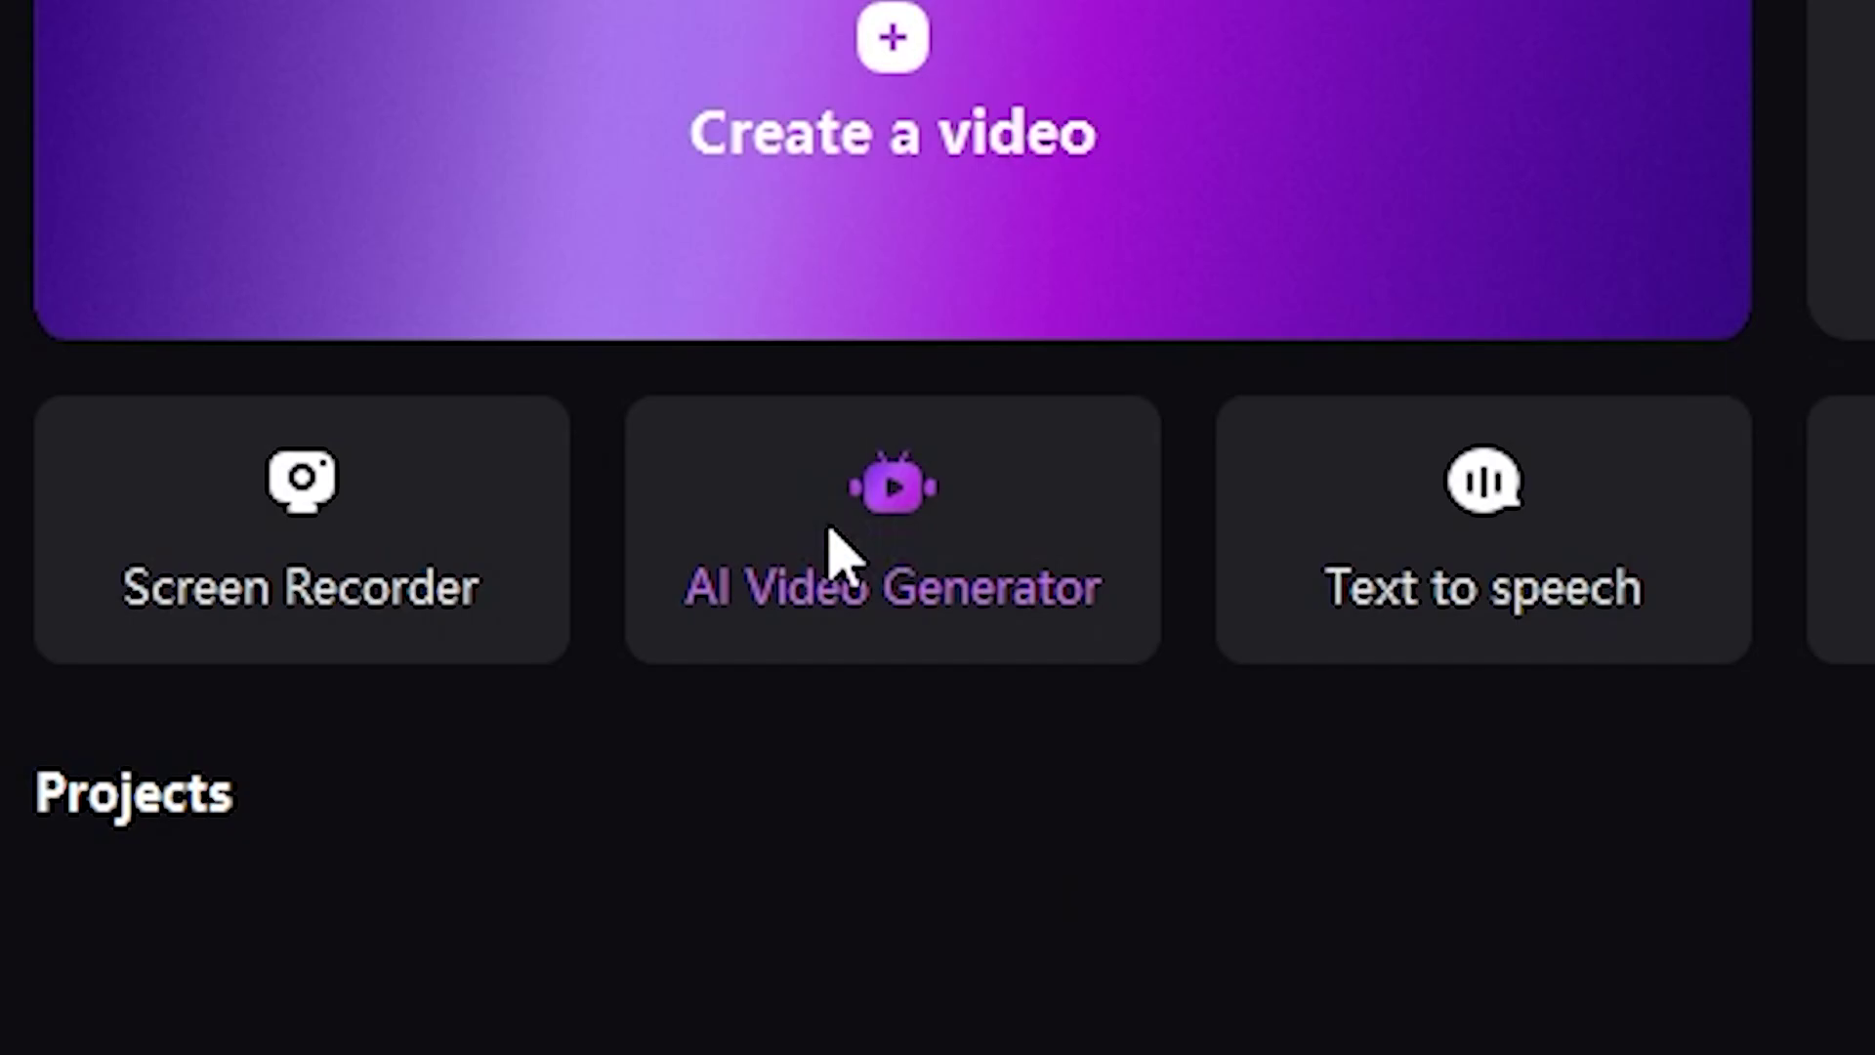
click(895, 486)
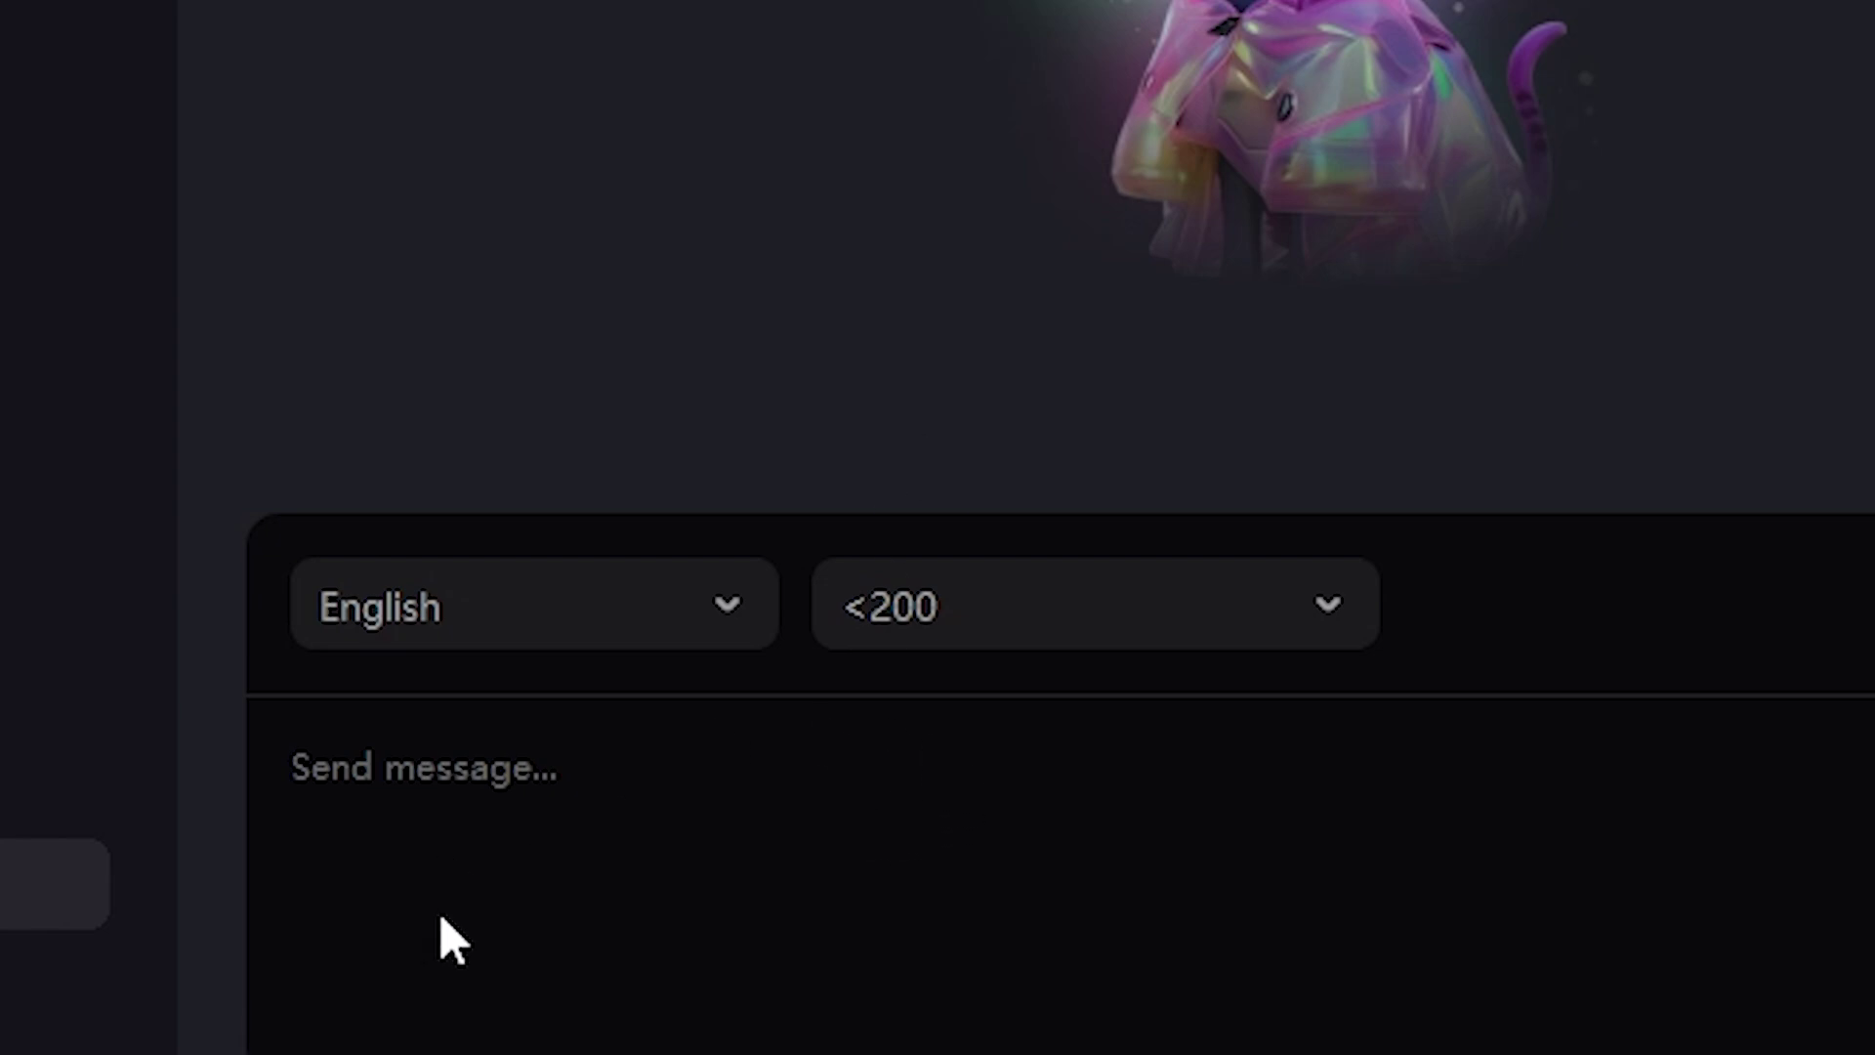
click(600, 799)
text(top 5 best place in dubai)
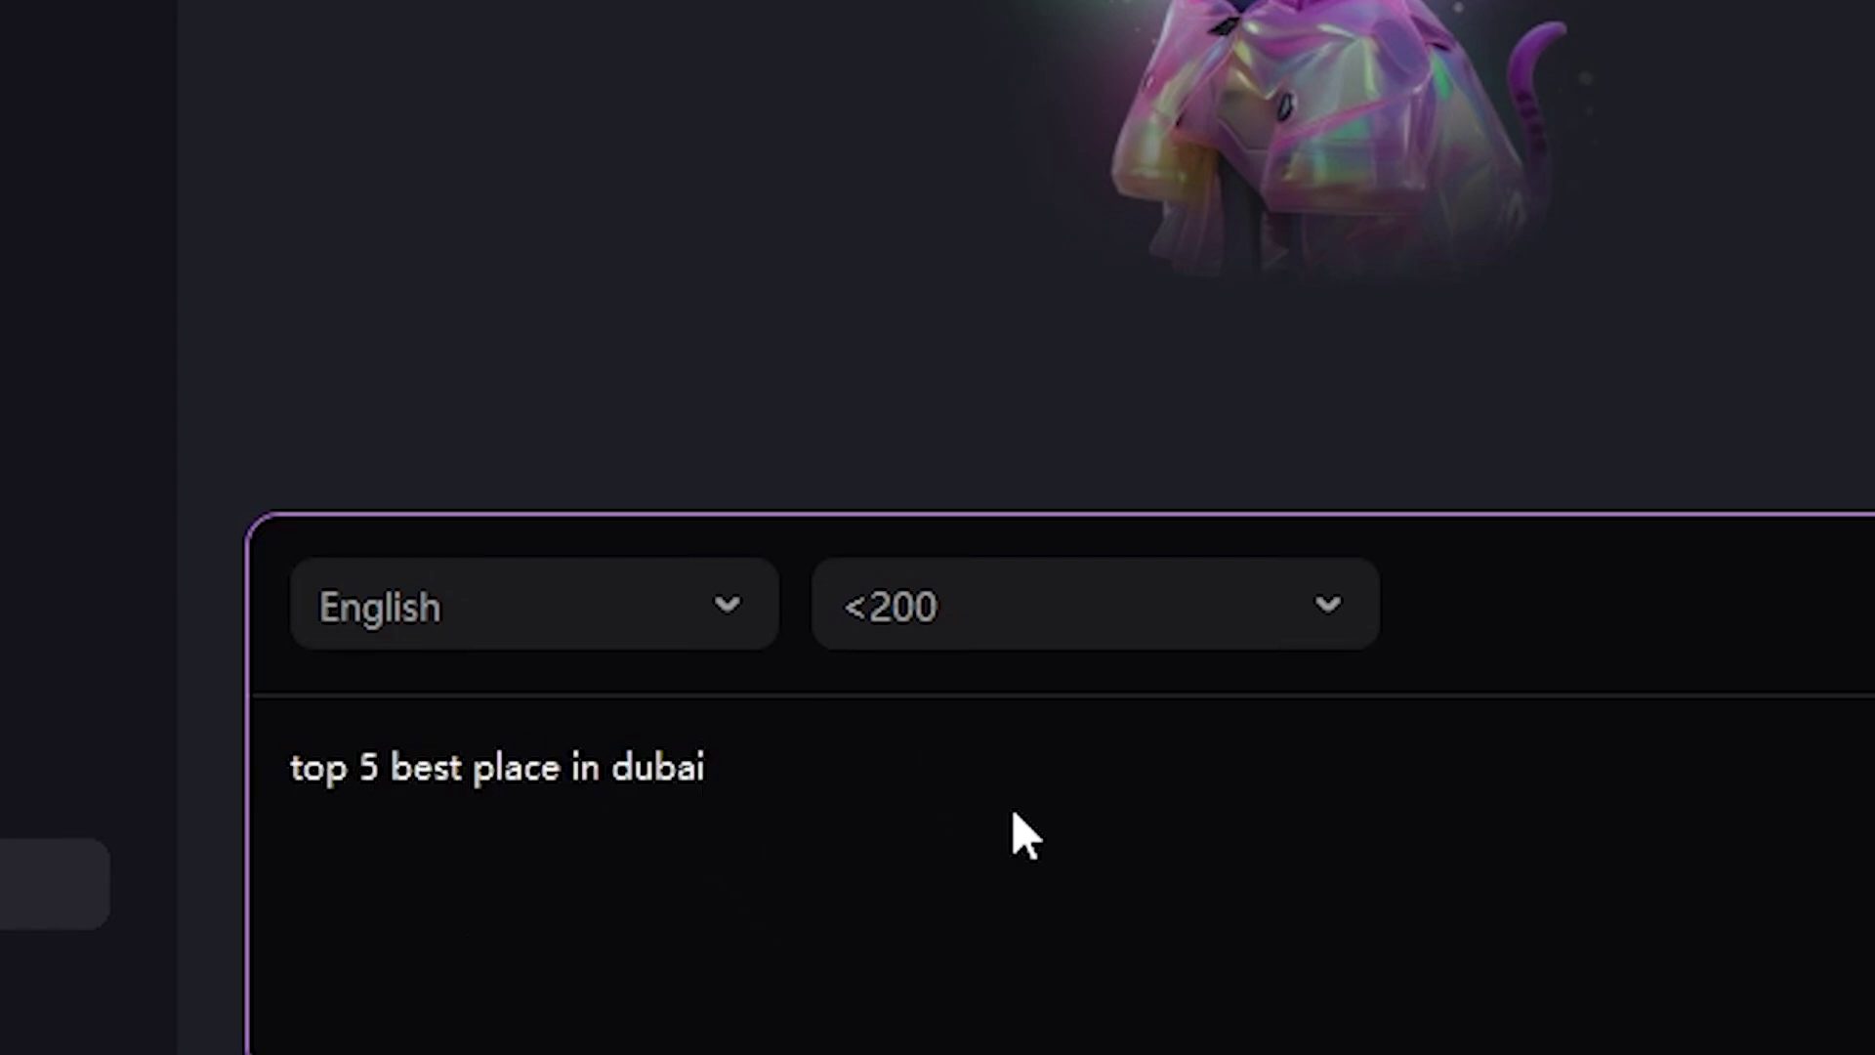
click(722, 606)
key(Escape)
key(Return)
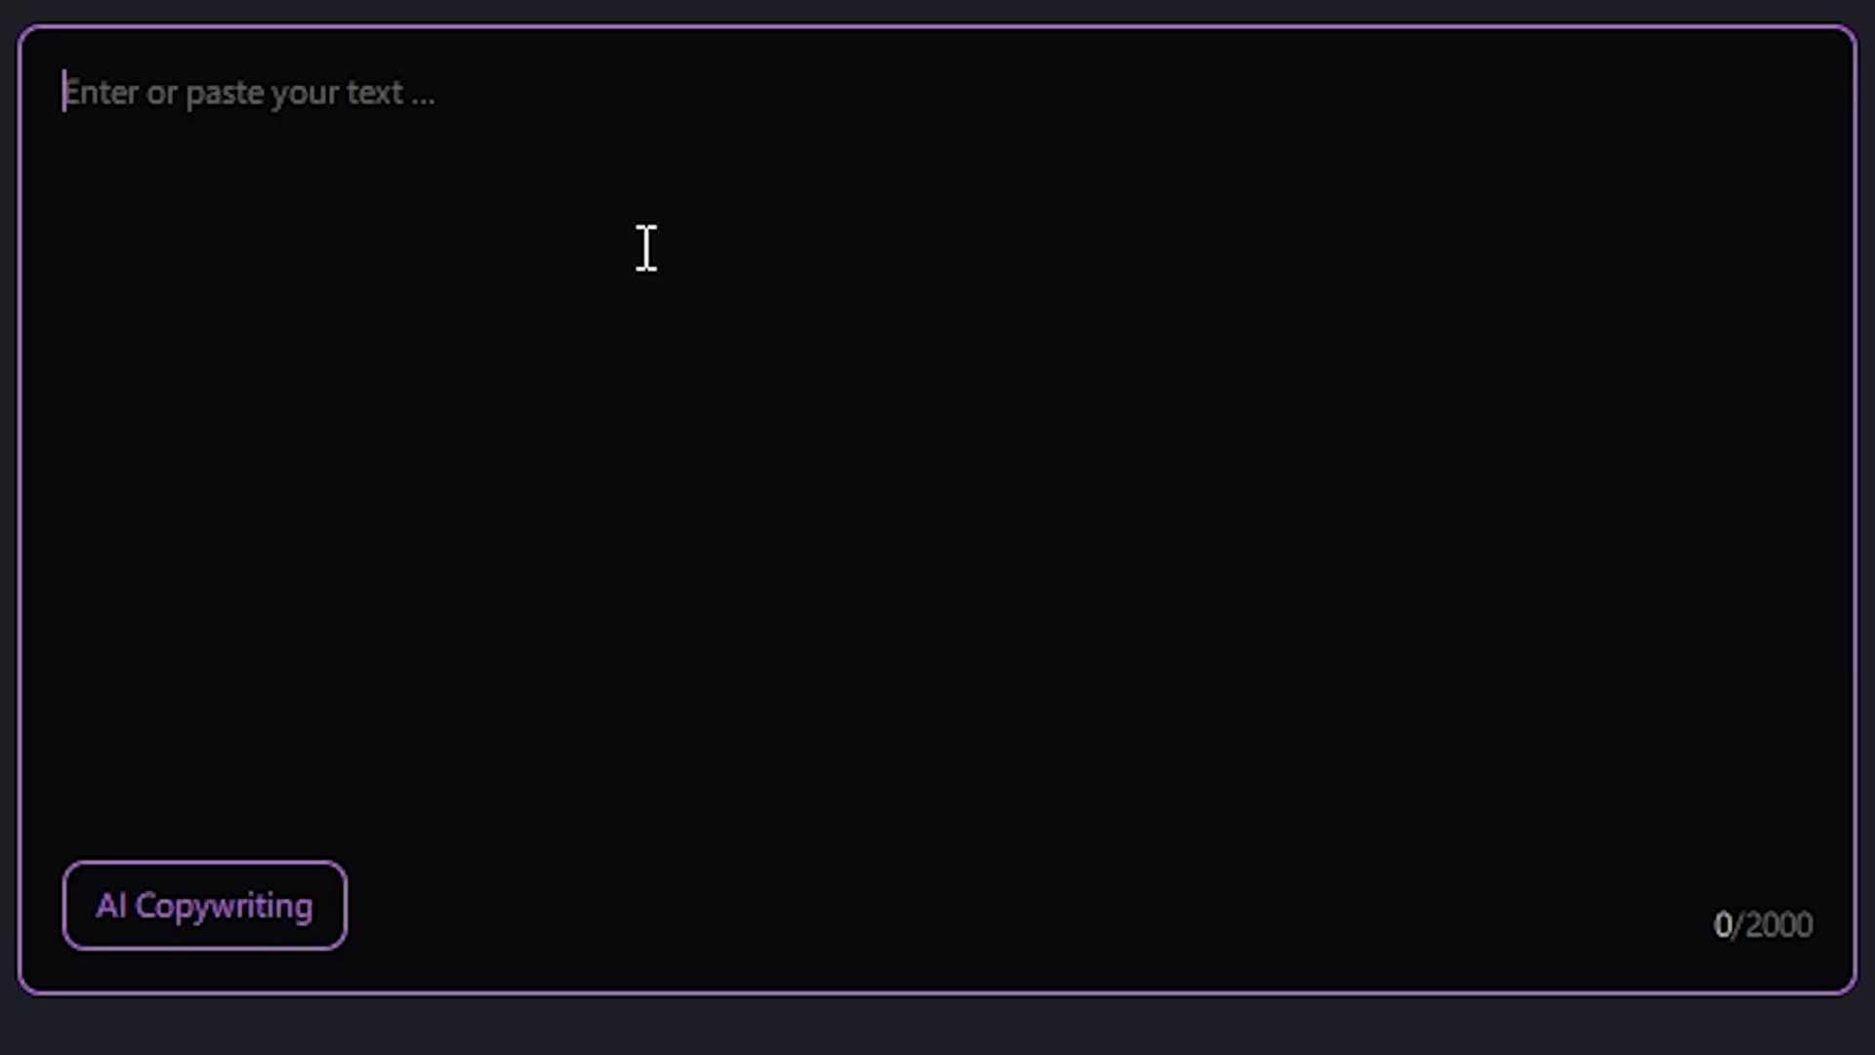
text(Hey guys! Welcome back to our channel! Today, we're excited to take you on a journey through Dubai, one of the world's top tourist destinations. From the massive Dubai Mall to thrilling Ferrari World and the iconic Burj Khalifa, there's so much to explore! If you're planning a trip to Dubai, be sure to watch this video till the end for all the best spots to create happy memories. Let's dive in!  Welcome to our exploration of Dubai, one of the world's top tourist destinations! With 16.73 million international visitors in 2019, Dubai has ranked as the most visited city for five consecutive years. This vibrant city offers activities for everyone, from shopping and adventure to cultural experiences. At the center of Dubai's skyline is the Burj Khalifa, the tallest building in the world at 2,716.5 feet, featuring over 160 stories of luxury hotels, residences, and offices. No trip is complete without a desert safari! Experience thrilling dune bashing in a jeep, followed by quad biking, camel riding, and sand skiing. As the sun sets, enjoy a belly dancing show with a delicious BBQ dinner under the stars. Join us to discover why Dubai is a must-visit destination!)
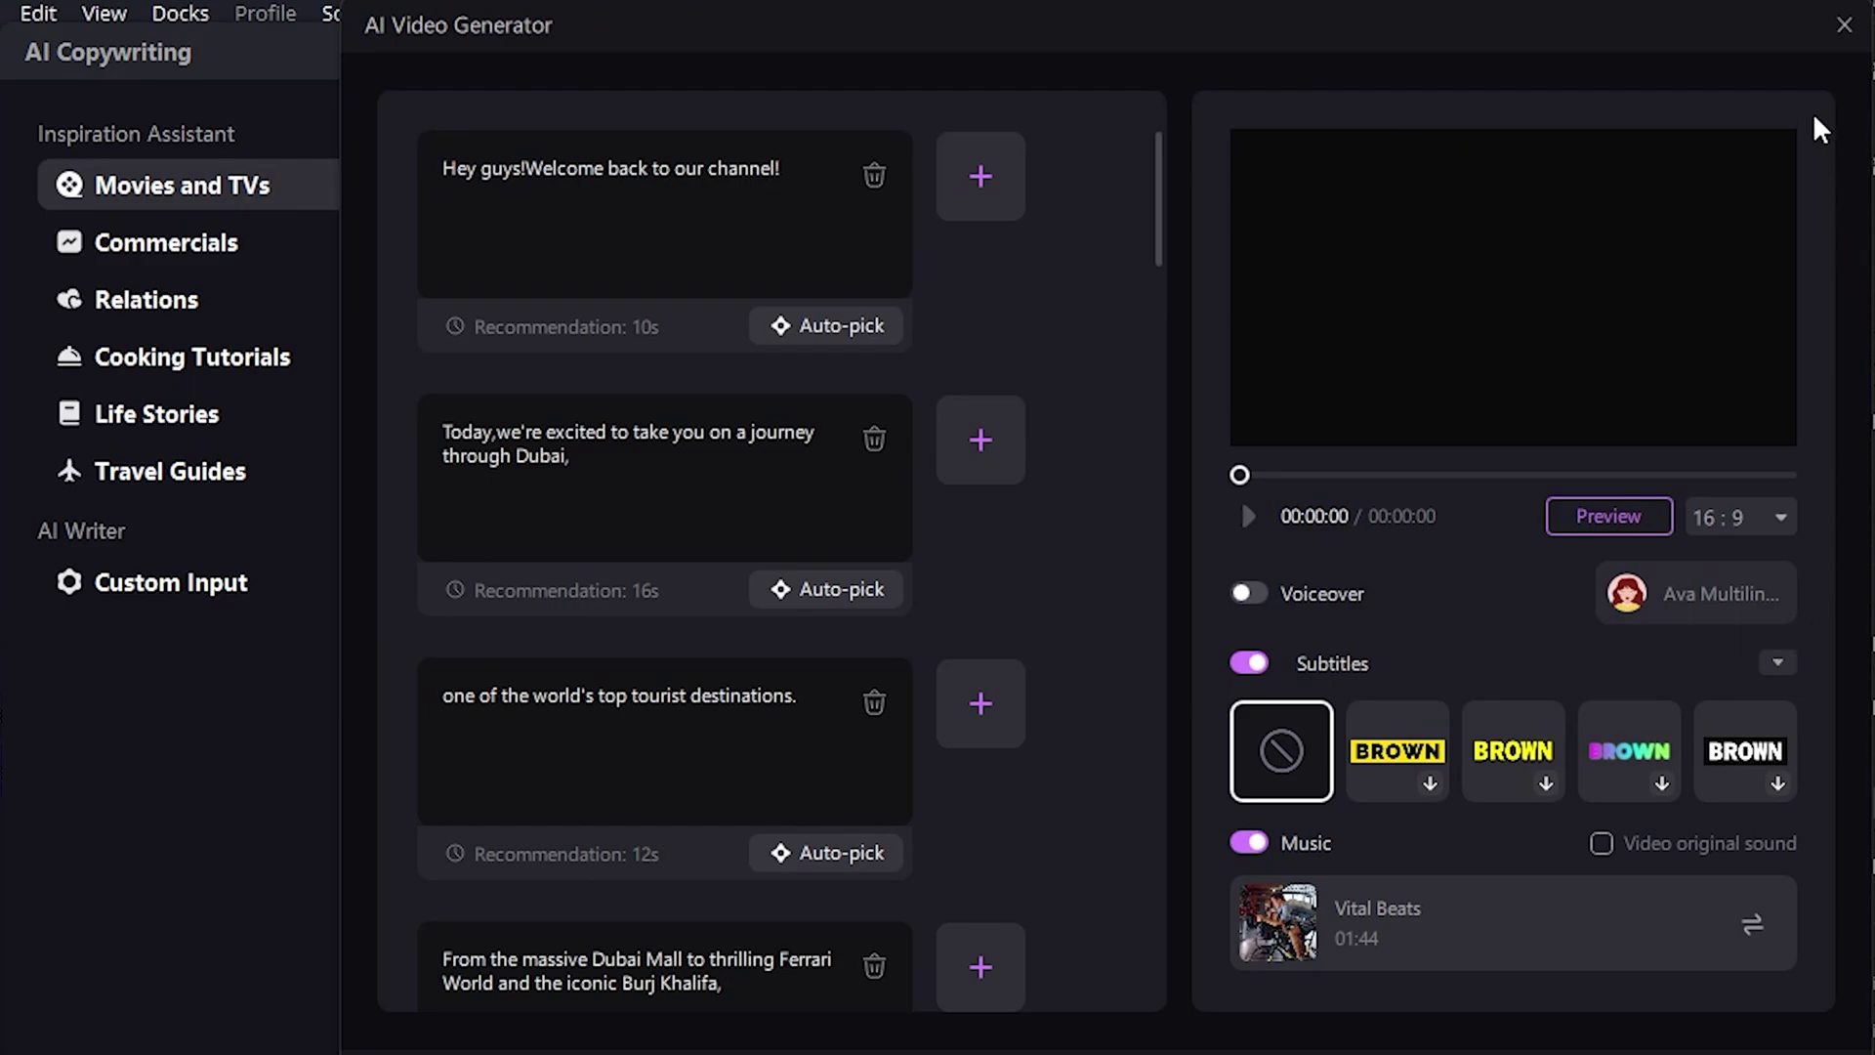
click(1843, 26)
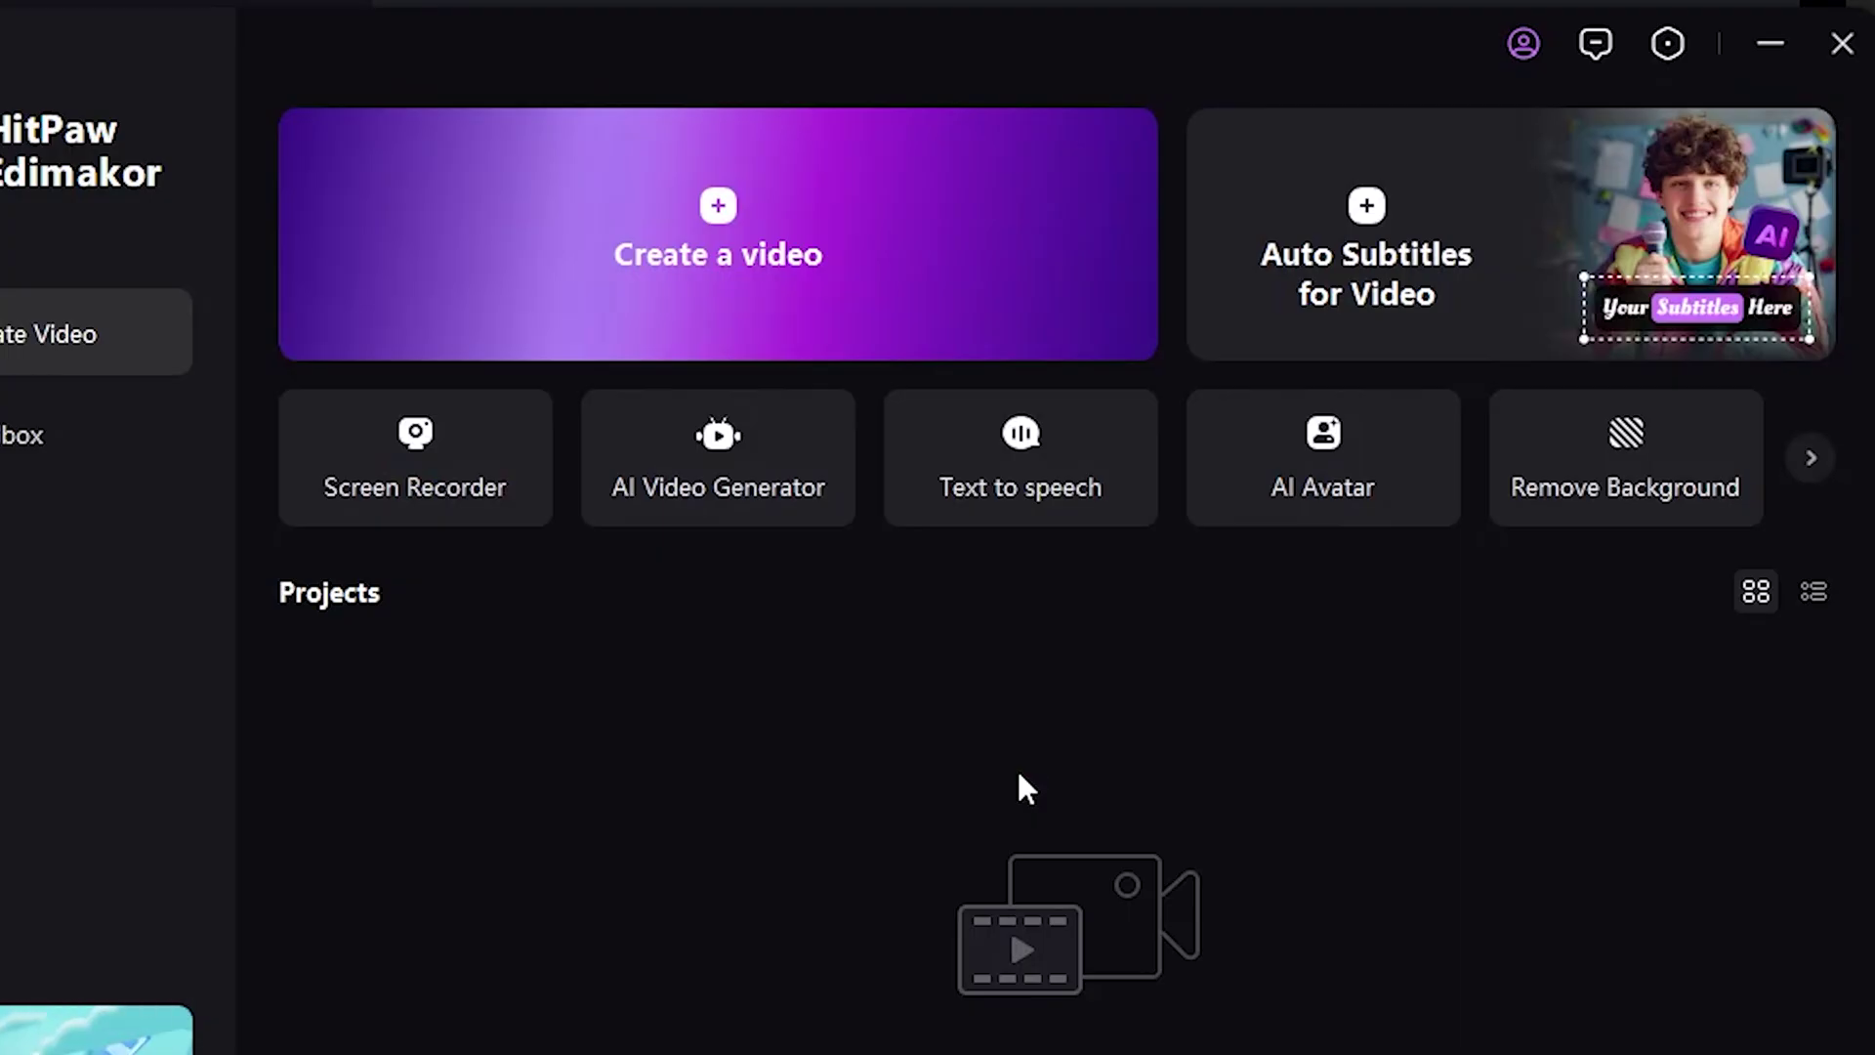
Start a new empty project and send EverAsk the 5-minute 'Top 5 Best Places in Dubai' script request
click(766, 235)
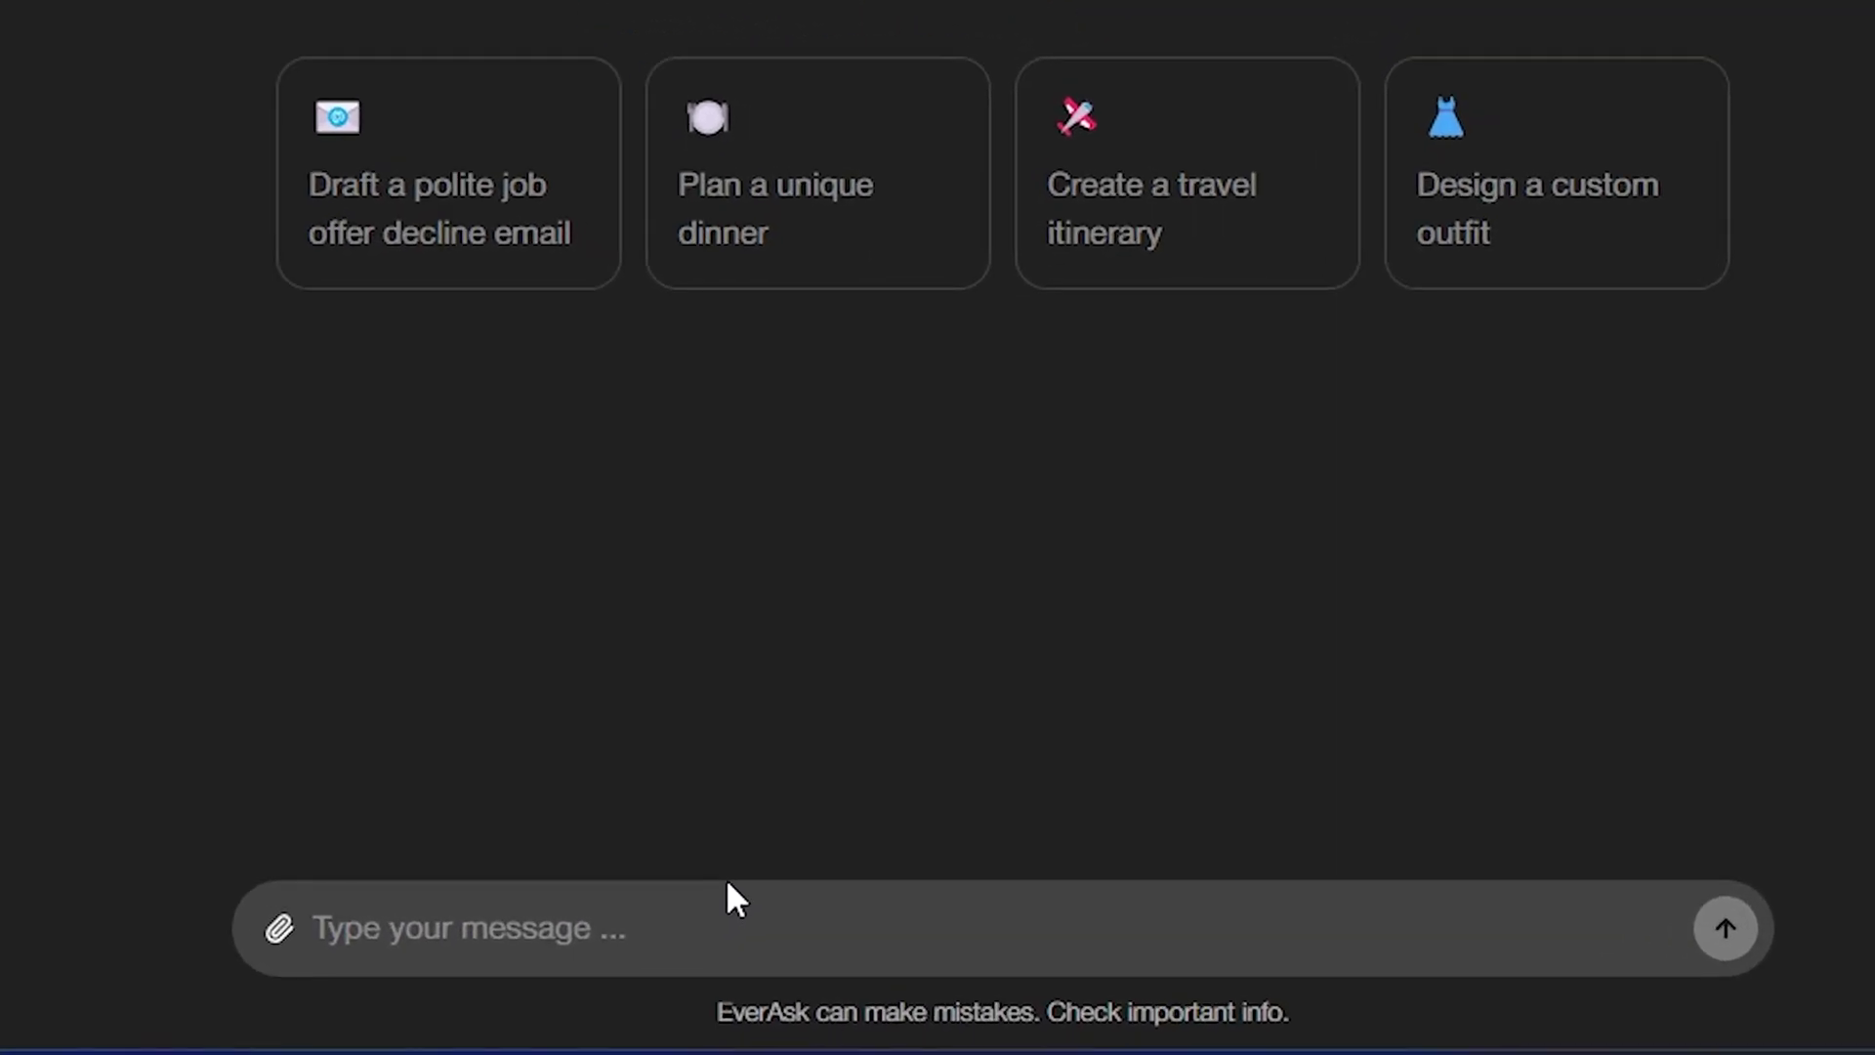
text('Top 5 Best Places in Dubai – write this topic in a 5-minute video script in a professional way.)
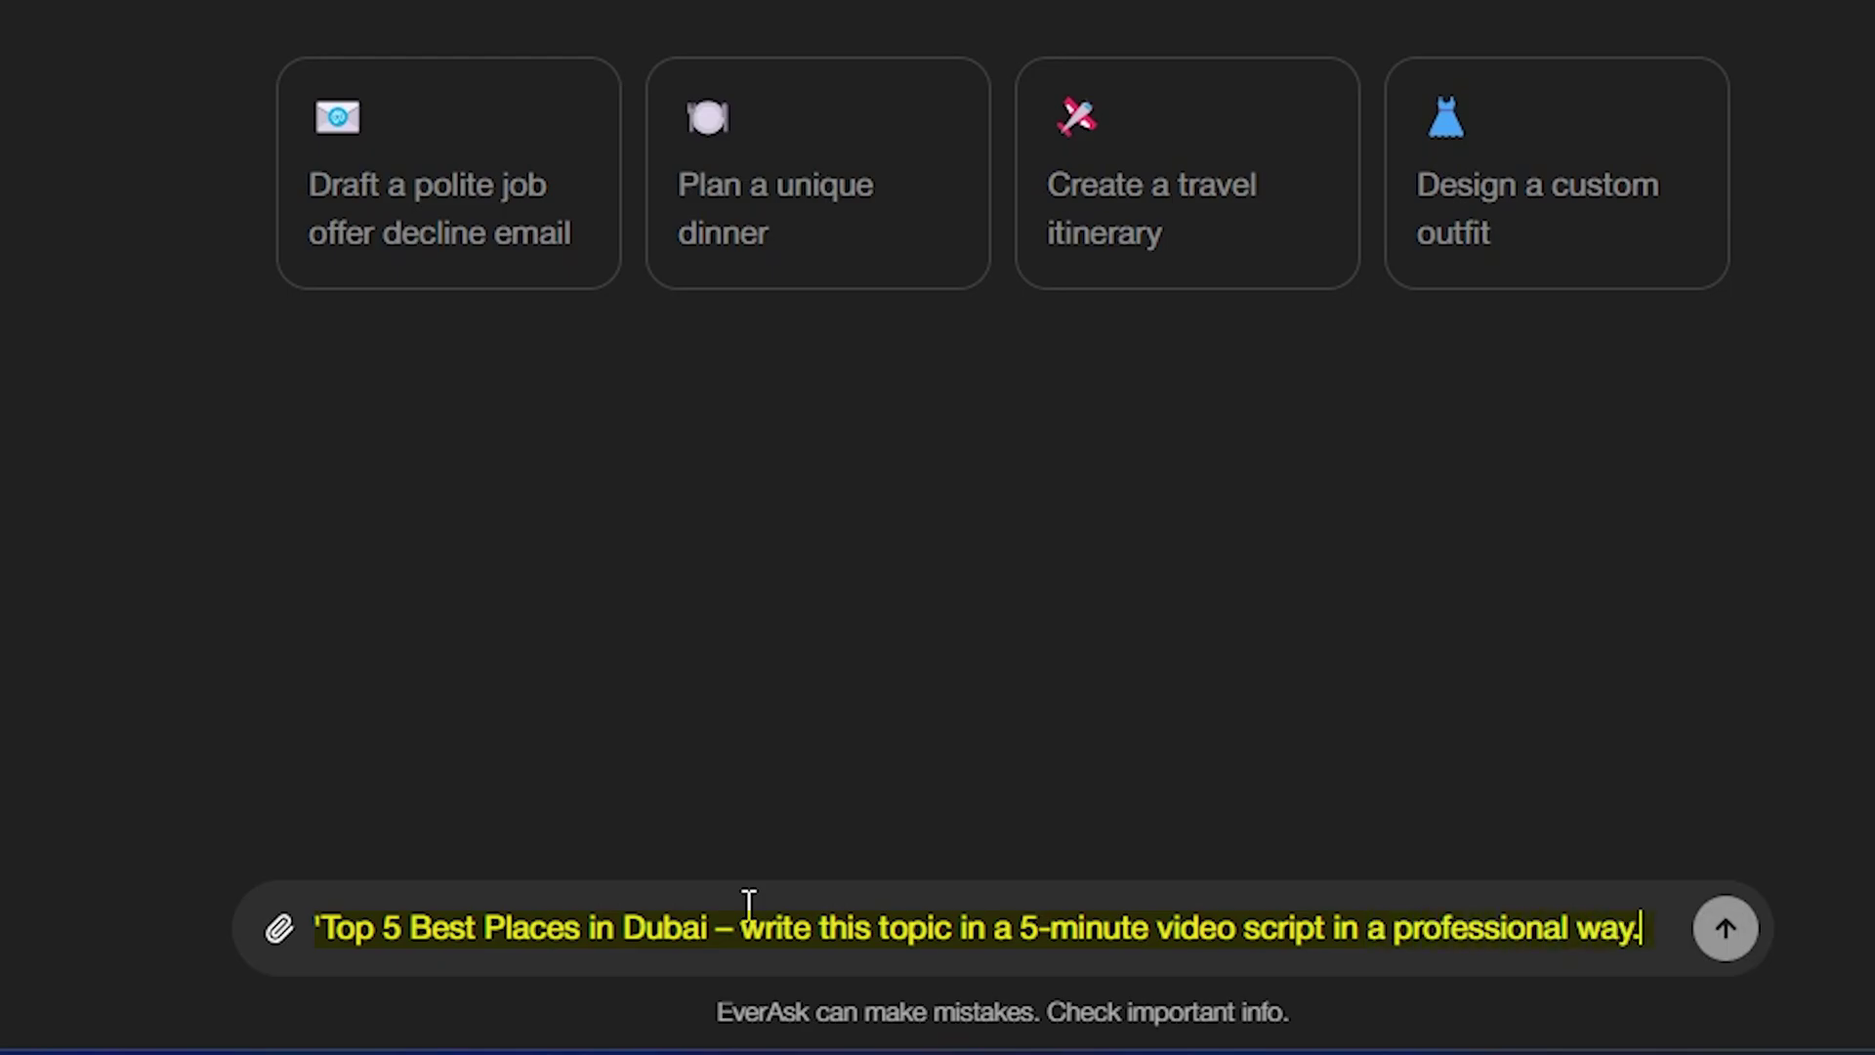
key(Return)
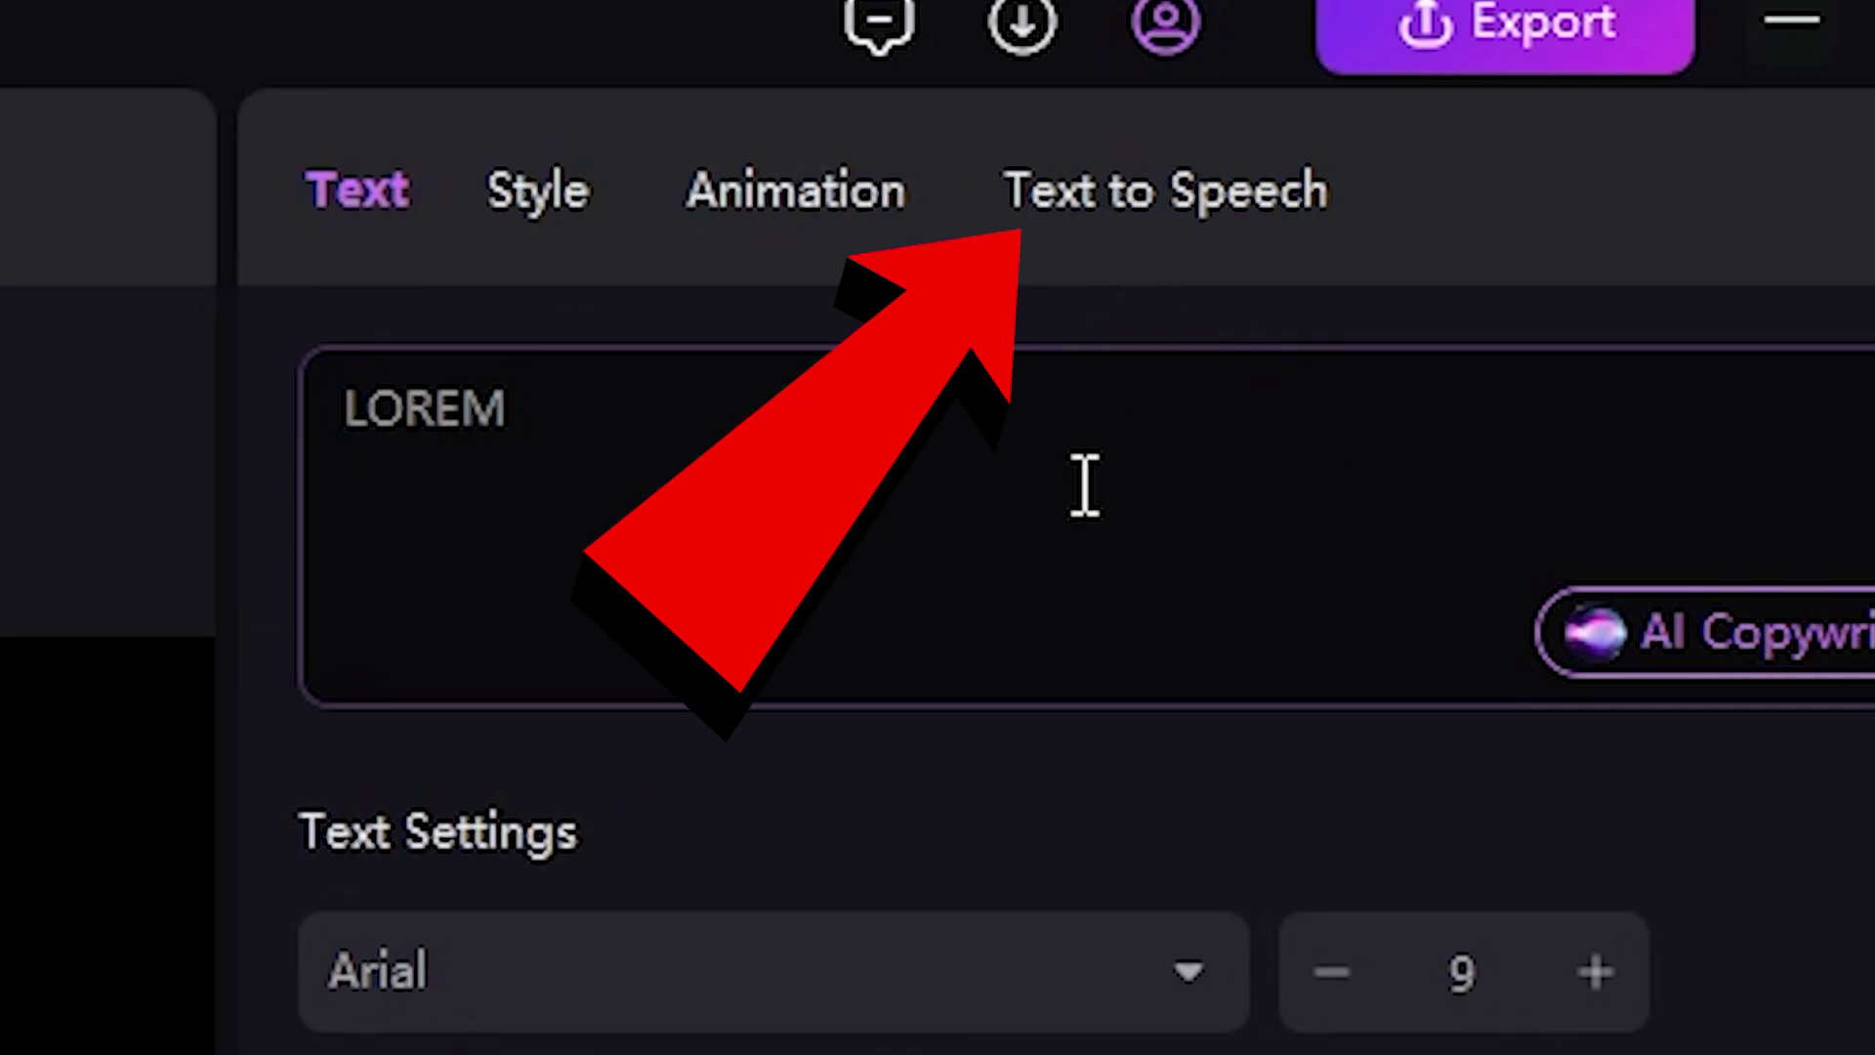
Add the LOREM IPSUM text clip to the timeline and delete its placeholder words
click(500, 447)
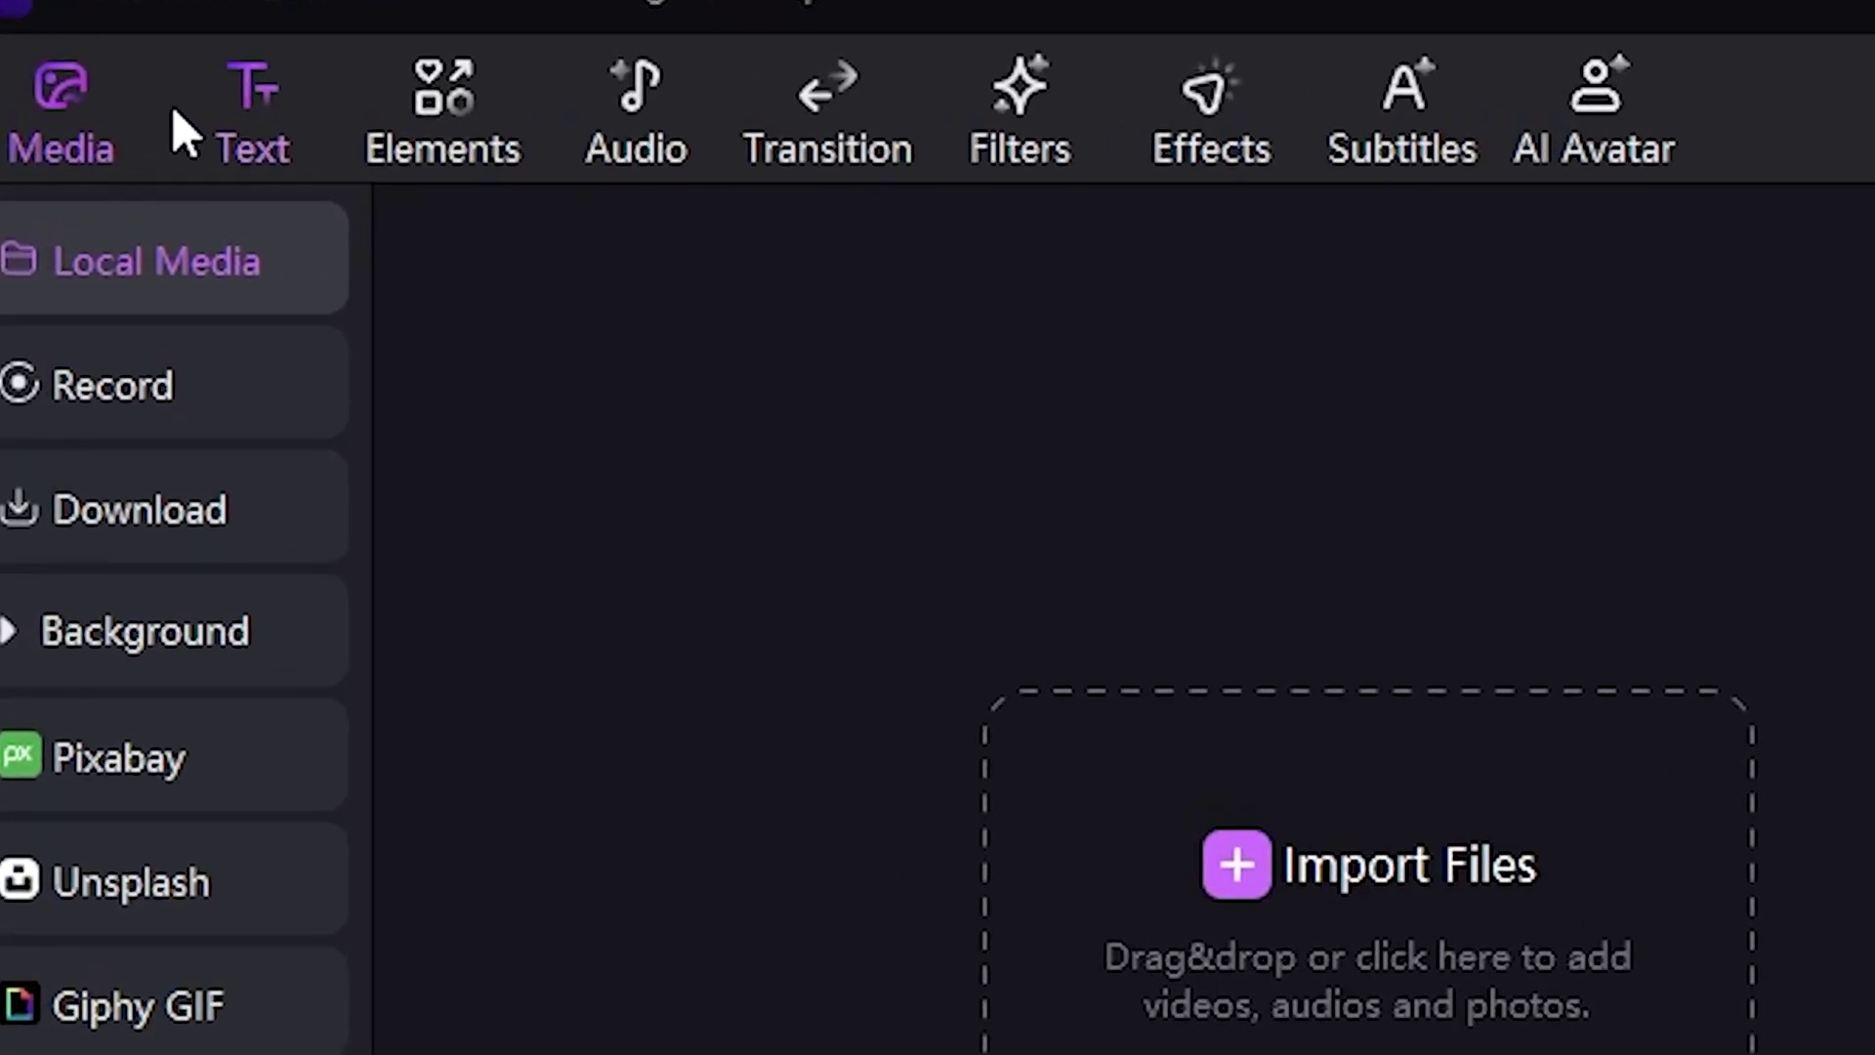
click(251, 115)
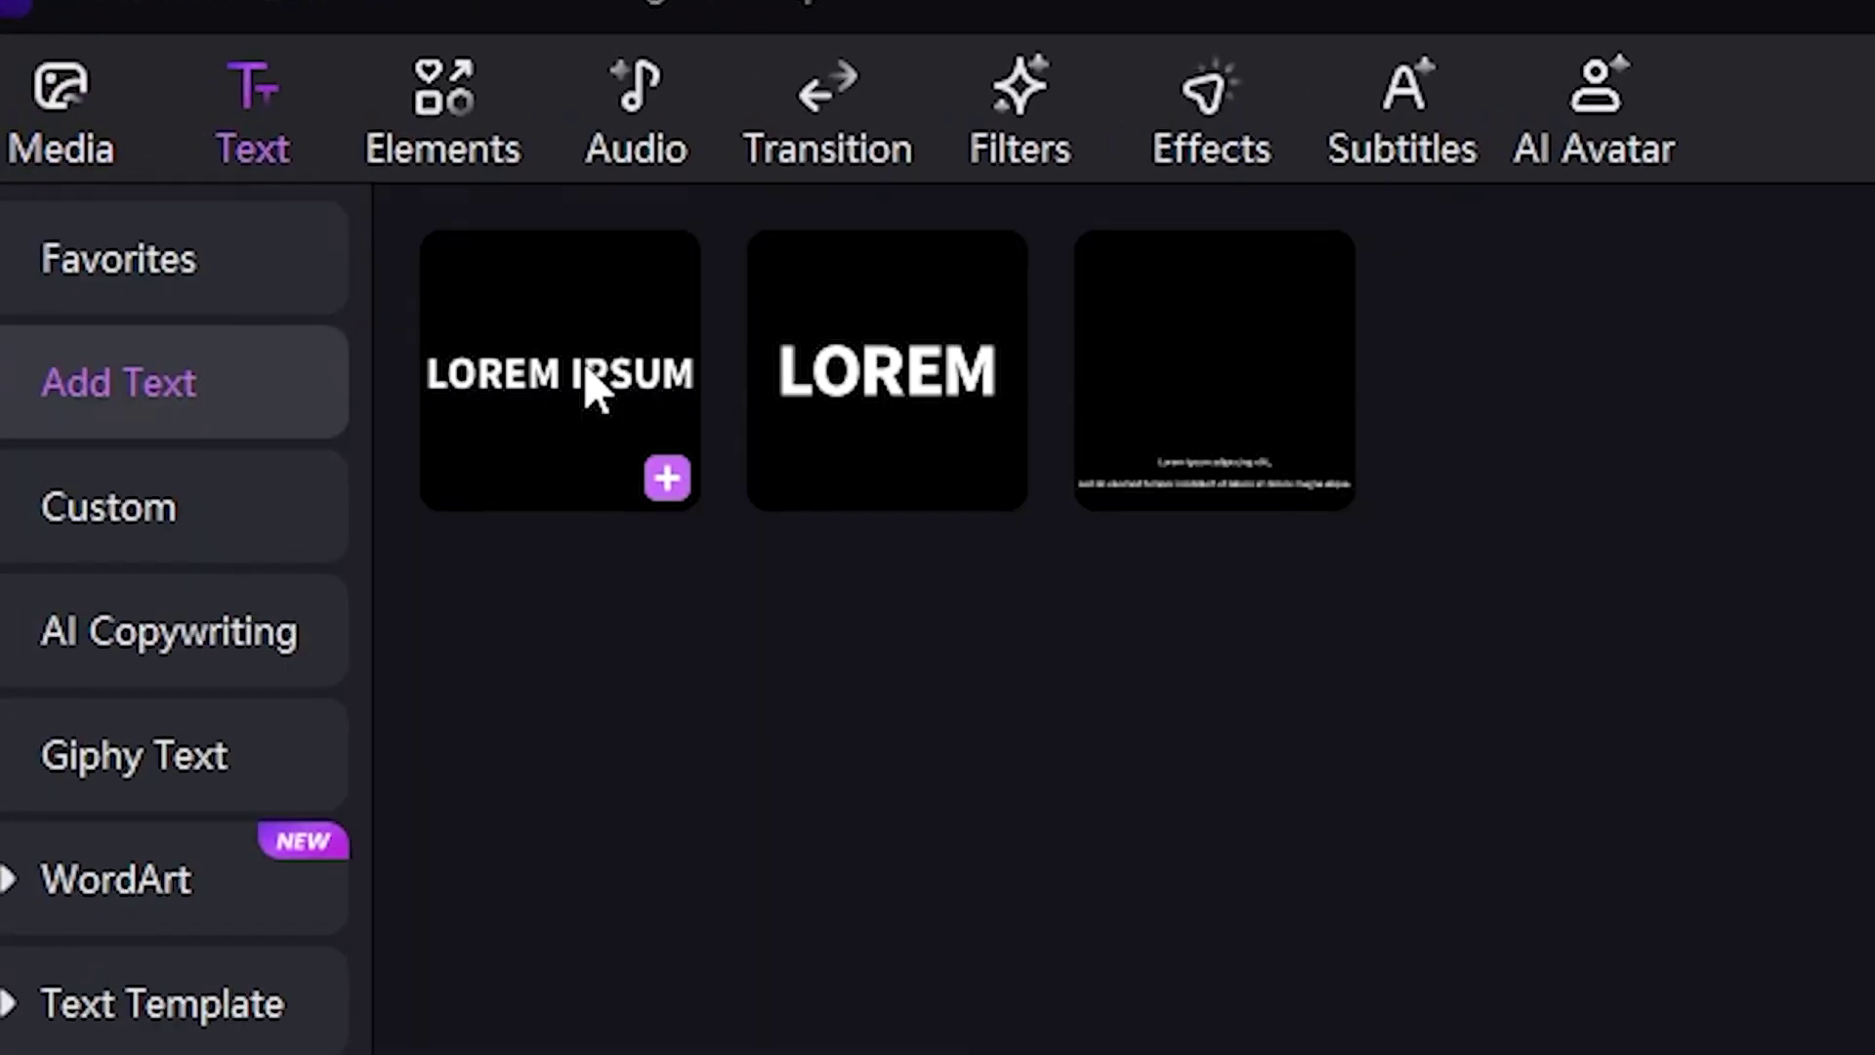
drag(591, 385, 703, 385)
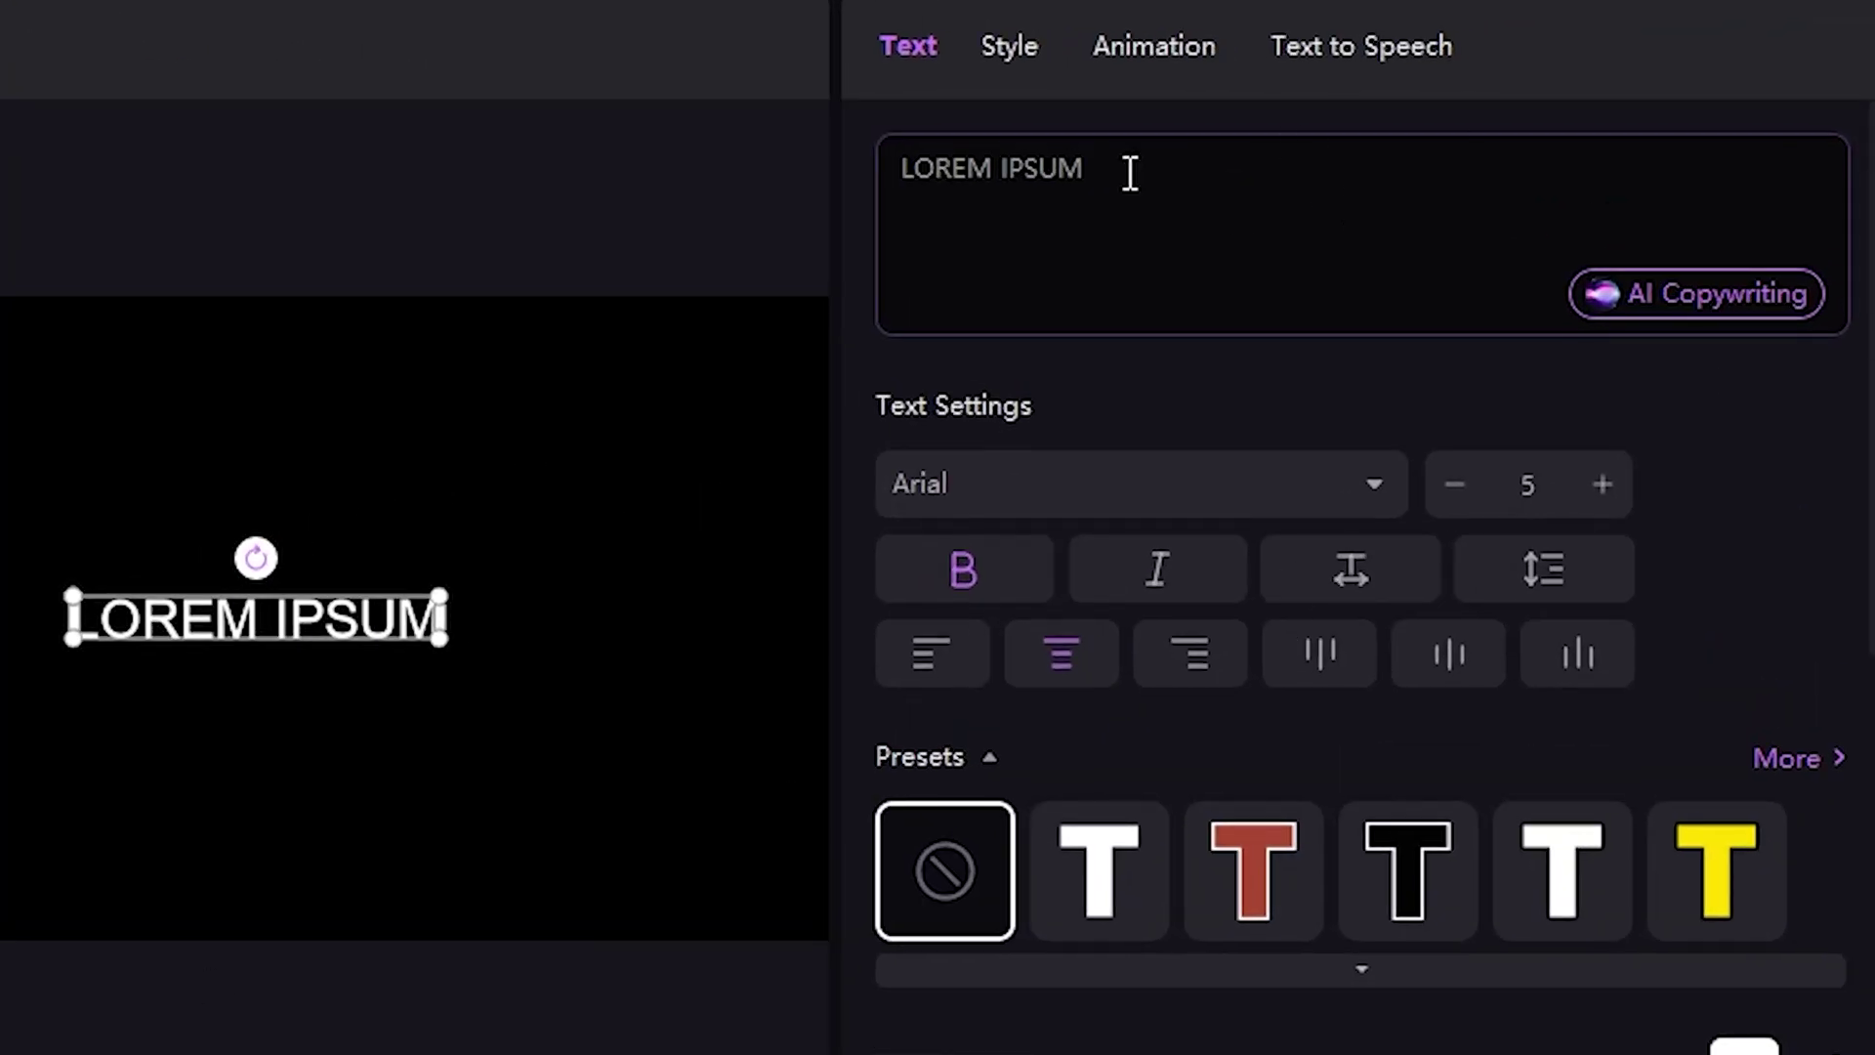
drag(1130, 173, 879, 195)
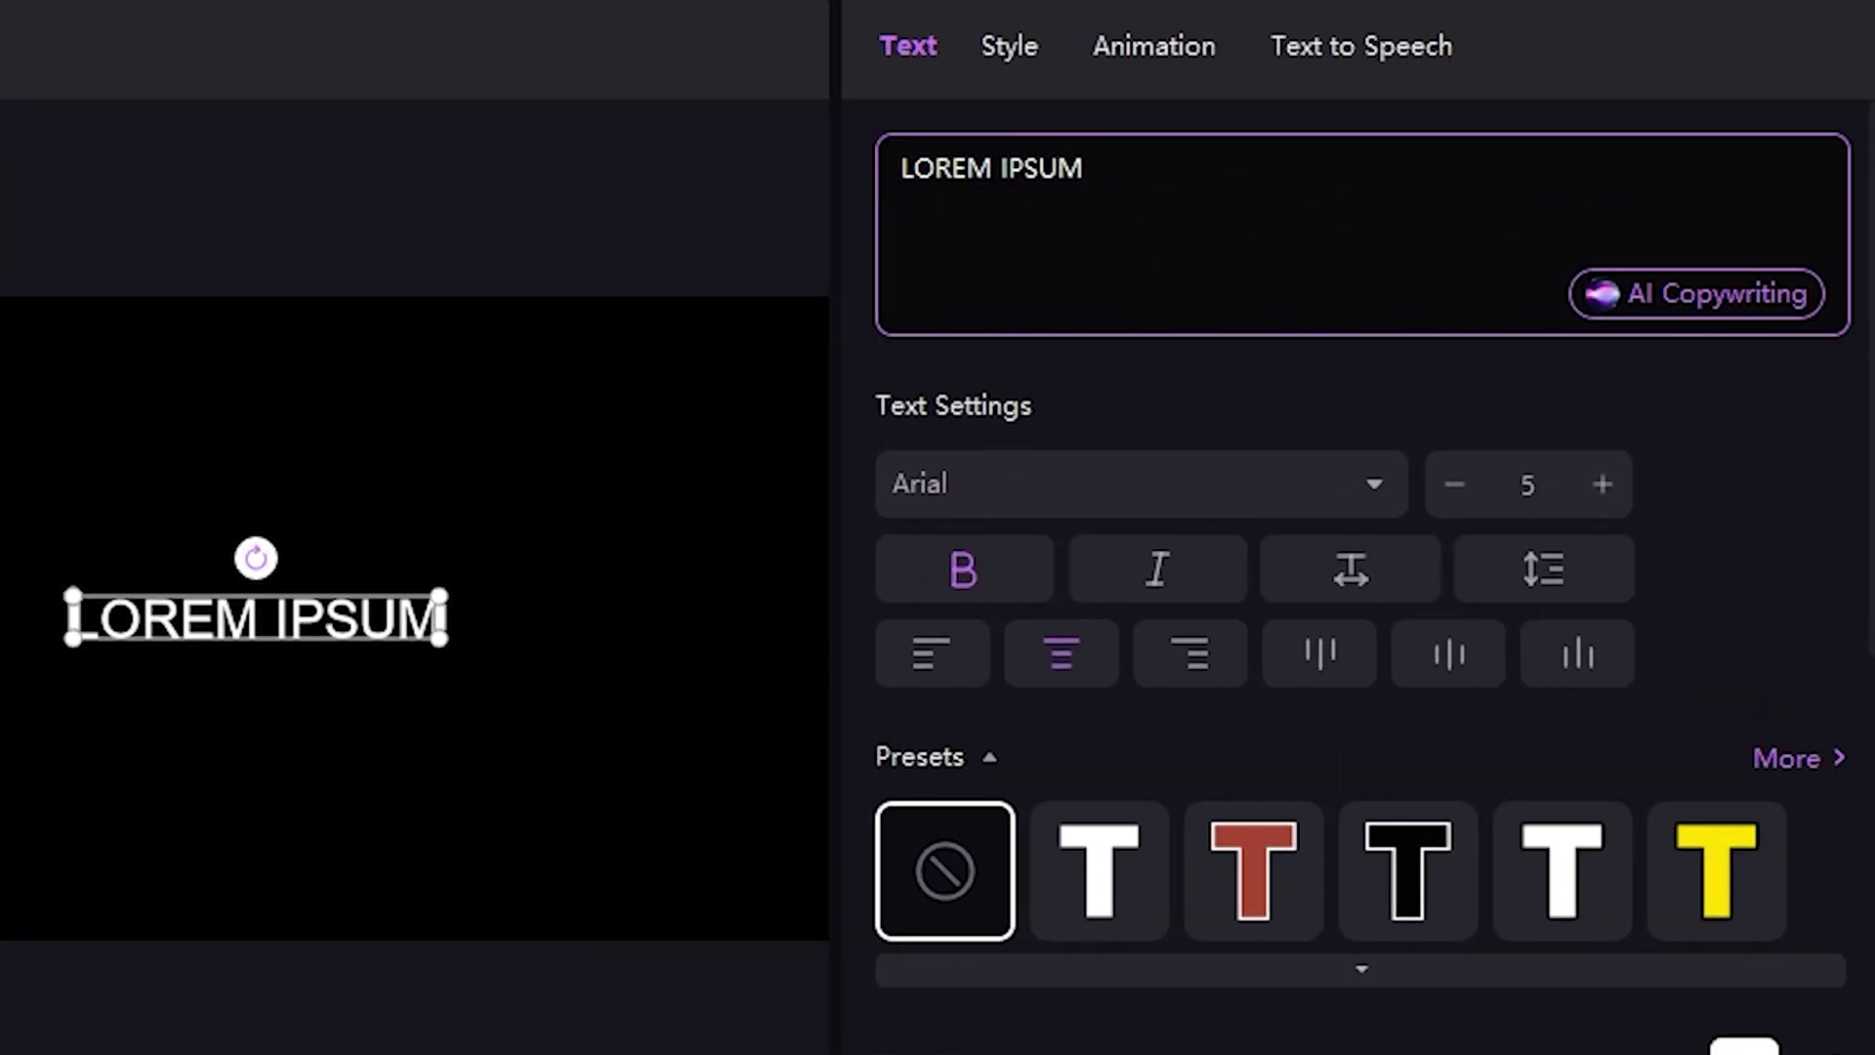
key(BackSpace)
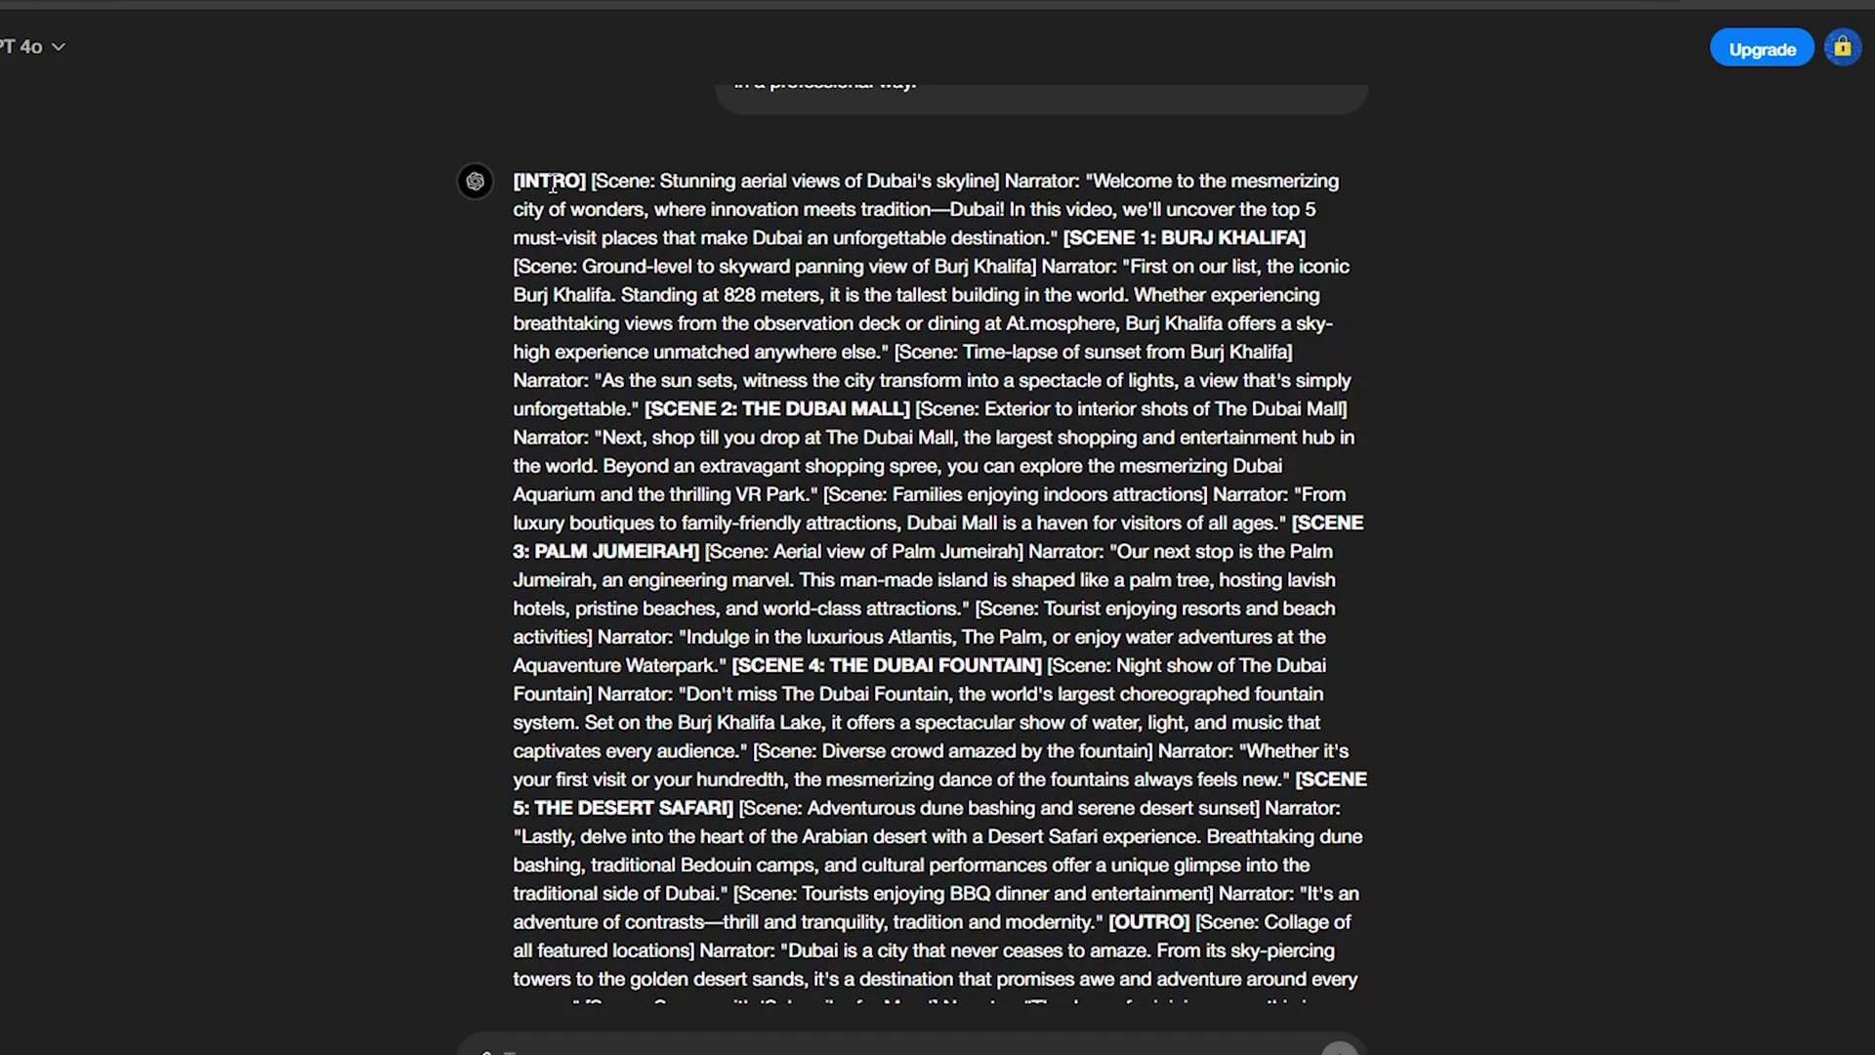
Copy the chatbot's full Dubai script reply and paste it into the text clip
drag(515, 181, 1211, 892)
right_click(927, 505)
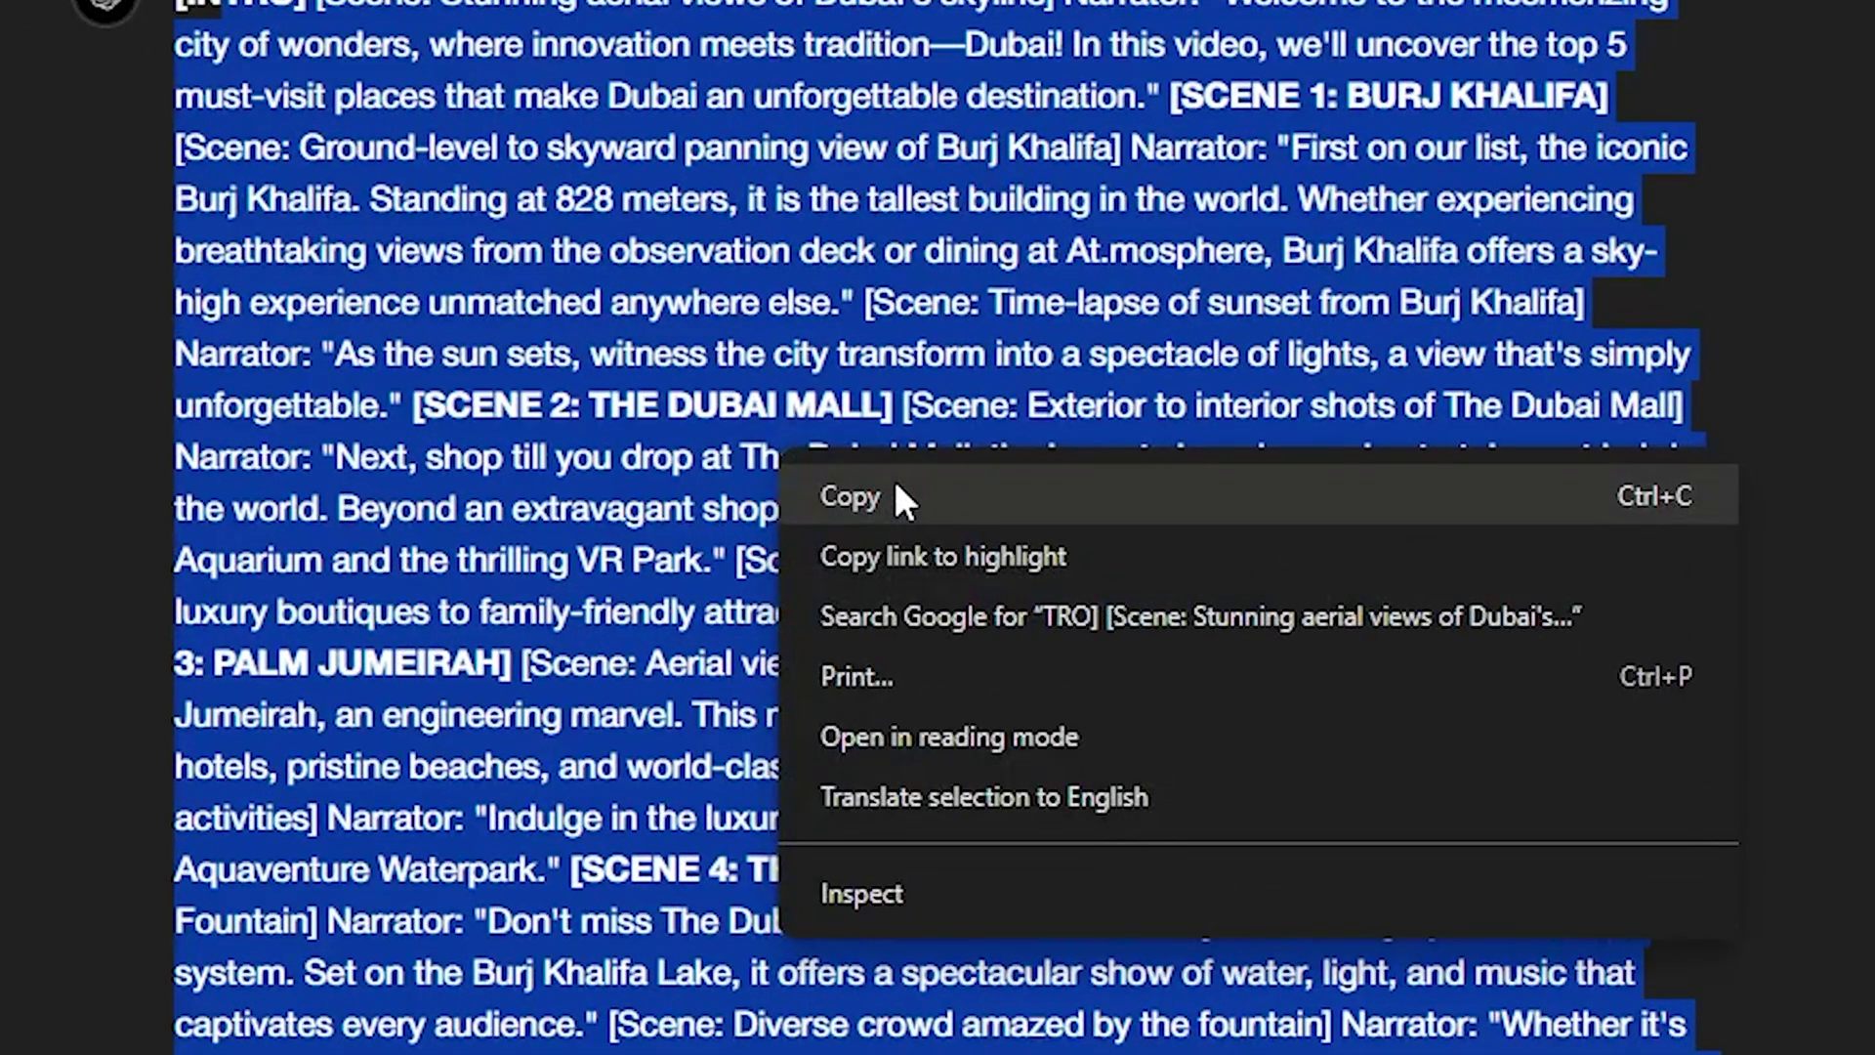
click(949, 521)
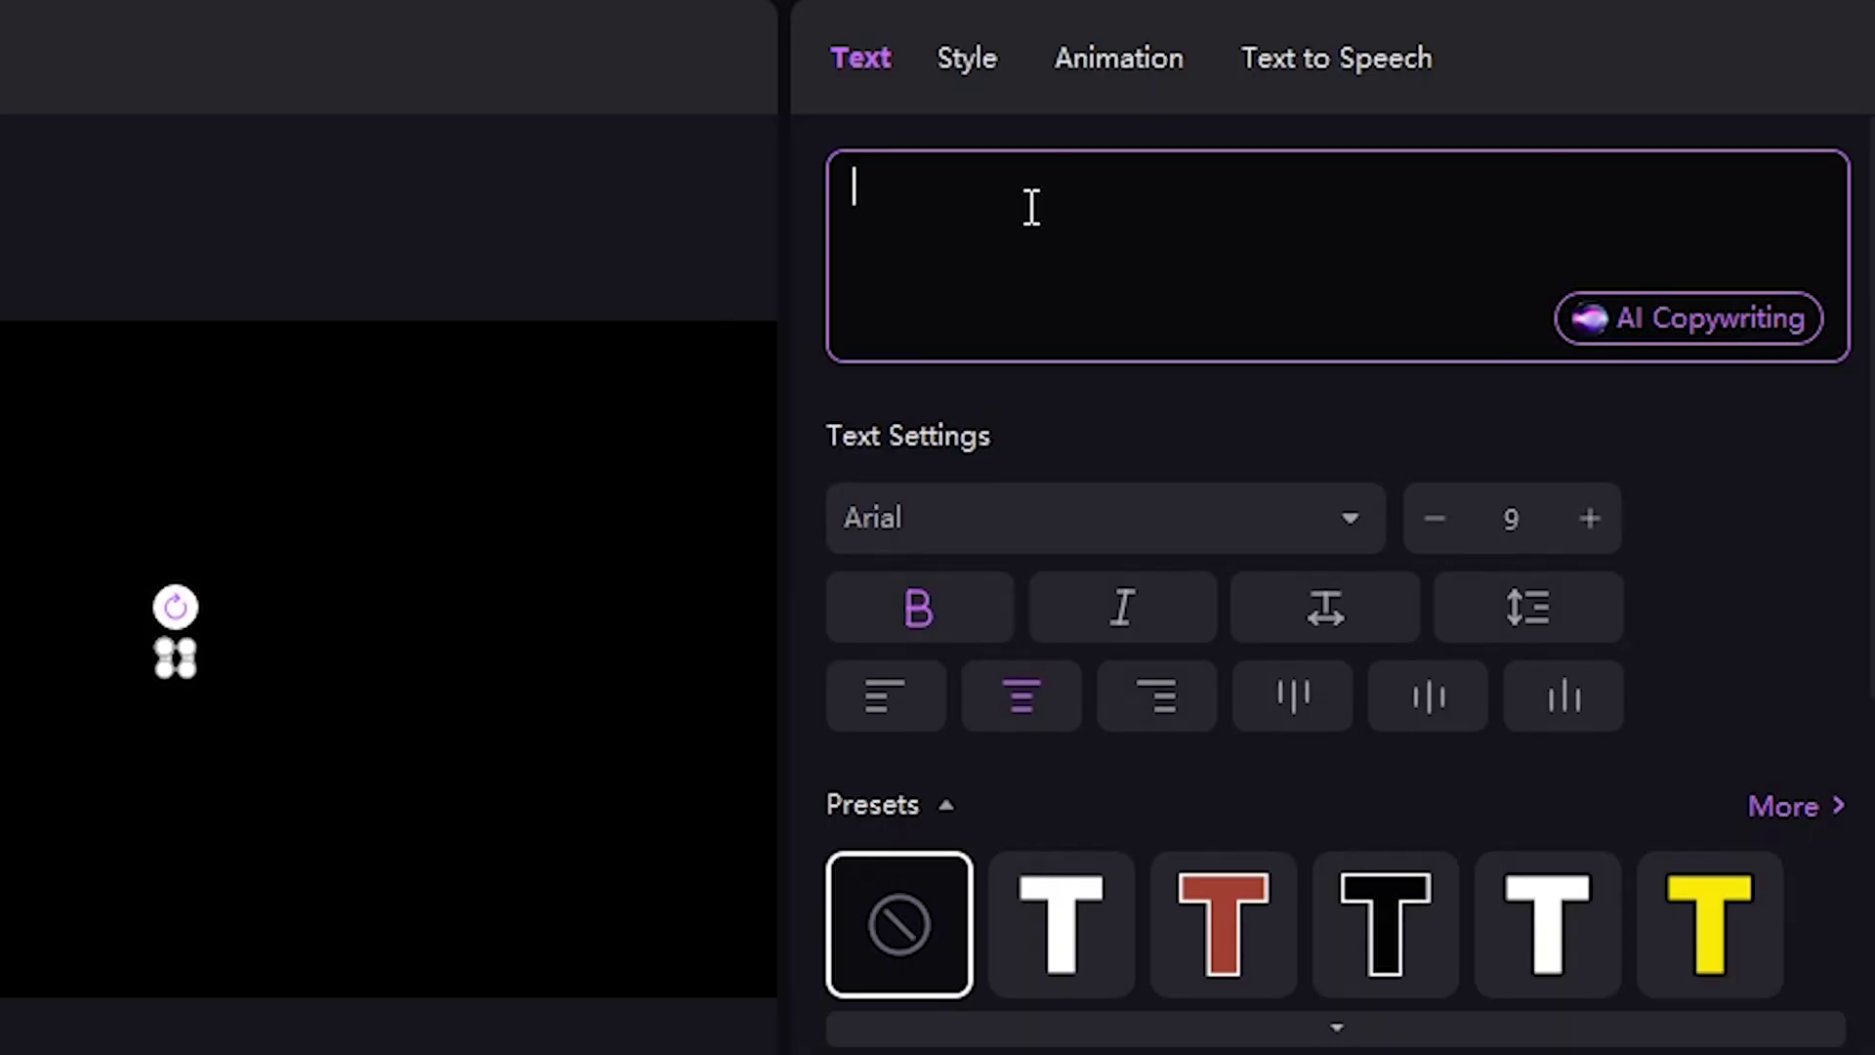
key(ctrl+v)
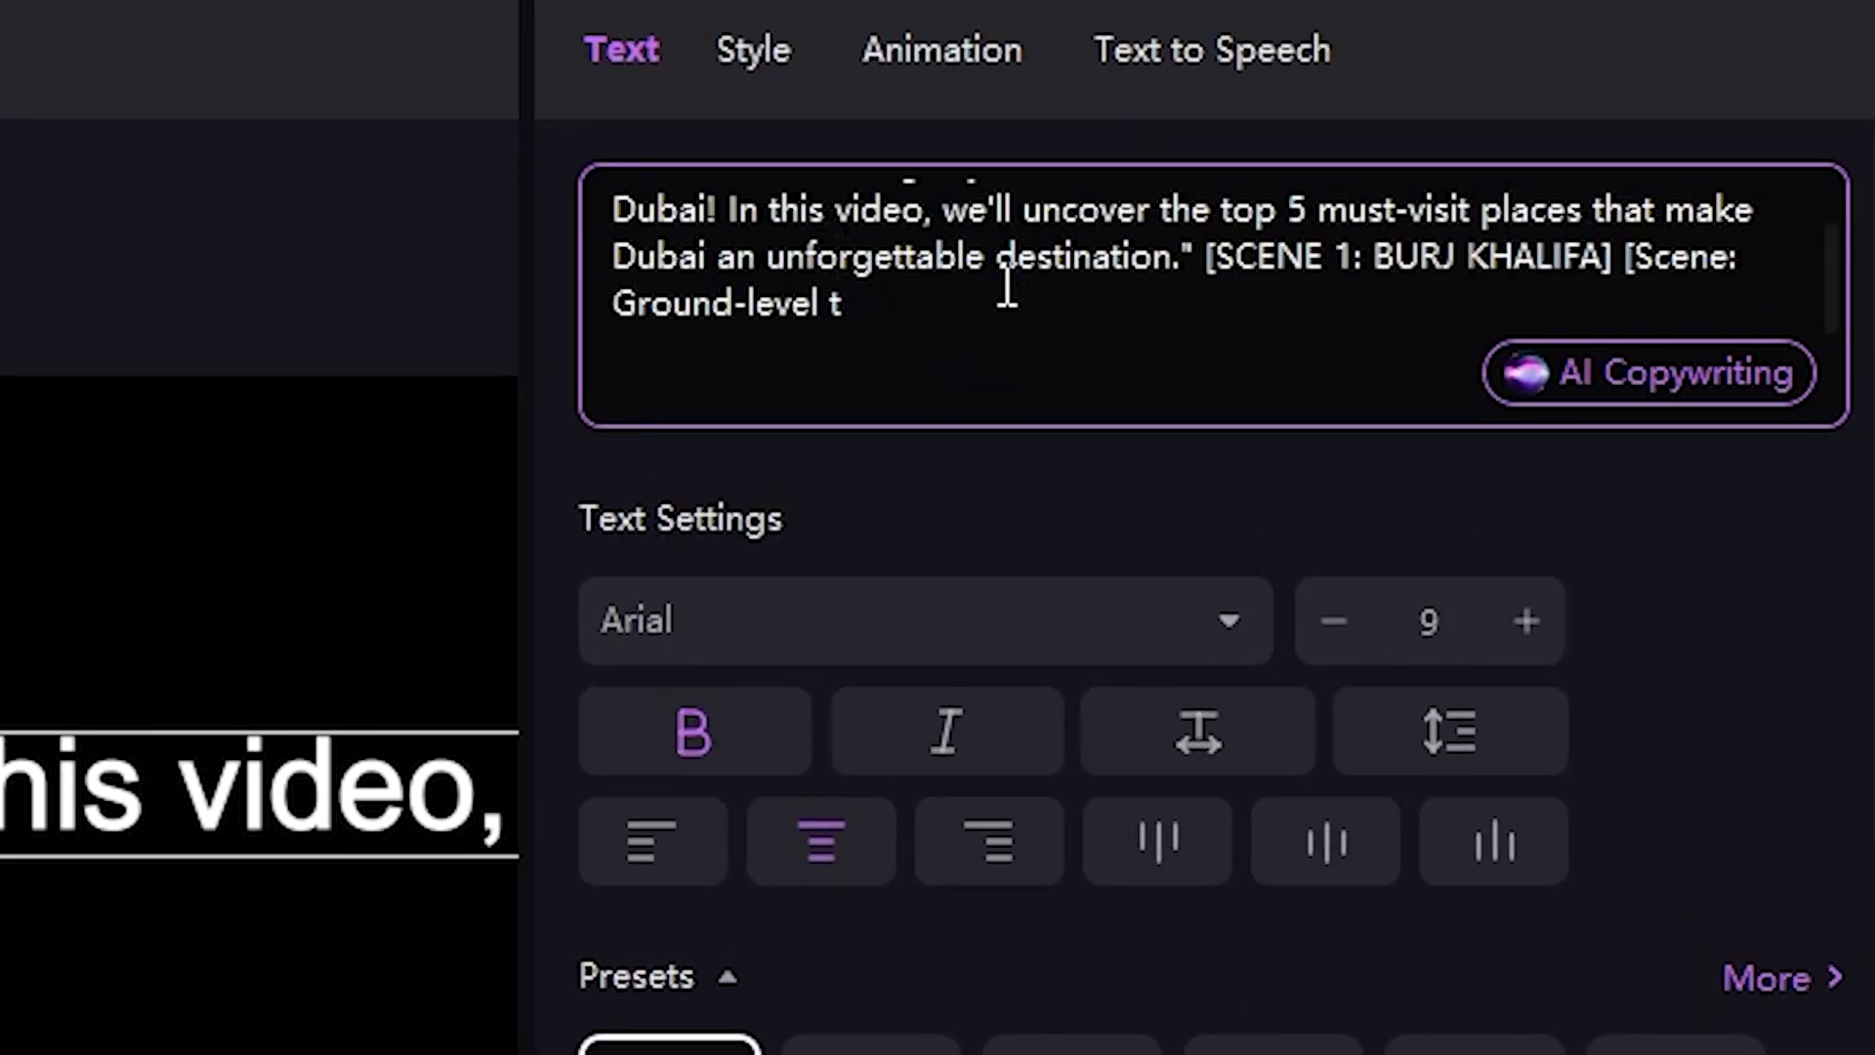
click(1165, 60)
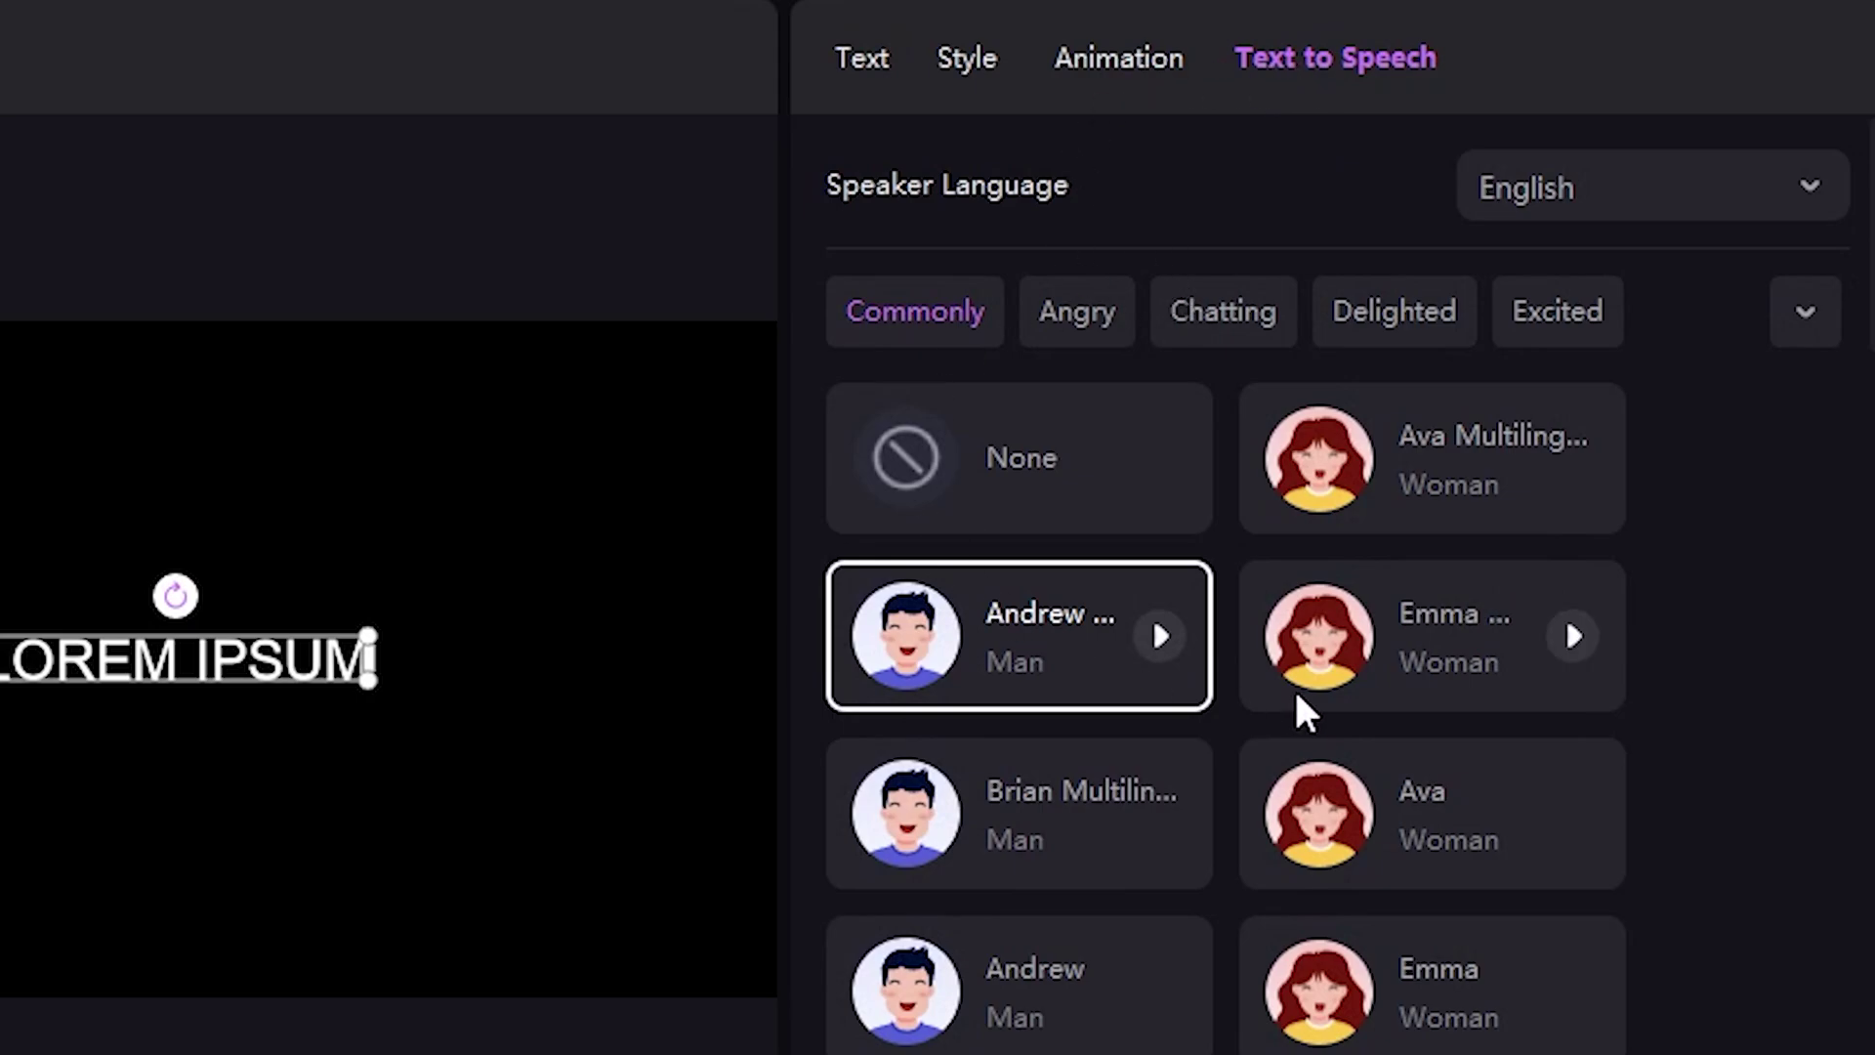
Preview the Emma, Ava, Brian and Andrew voices, then choose Ava for the voiceover
click(1362, 649)
click(1318, 810)
click(1066, 864)
click(1053, 981)
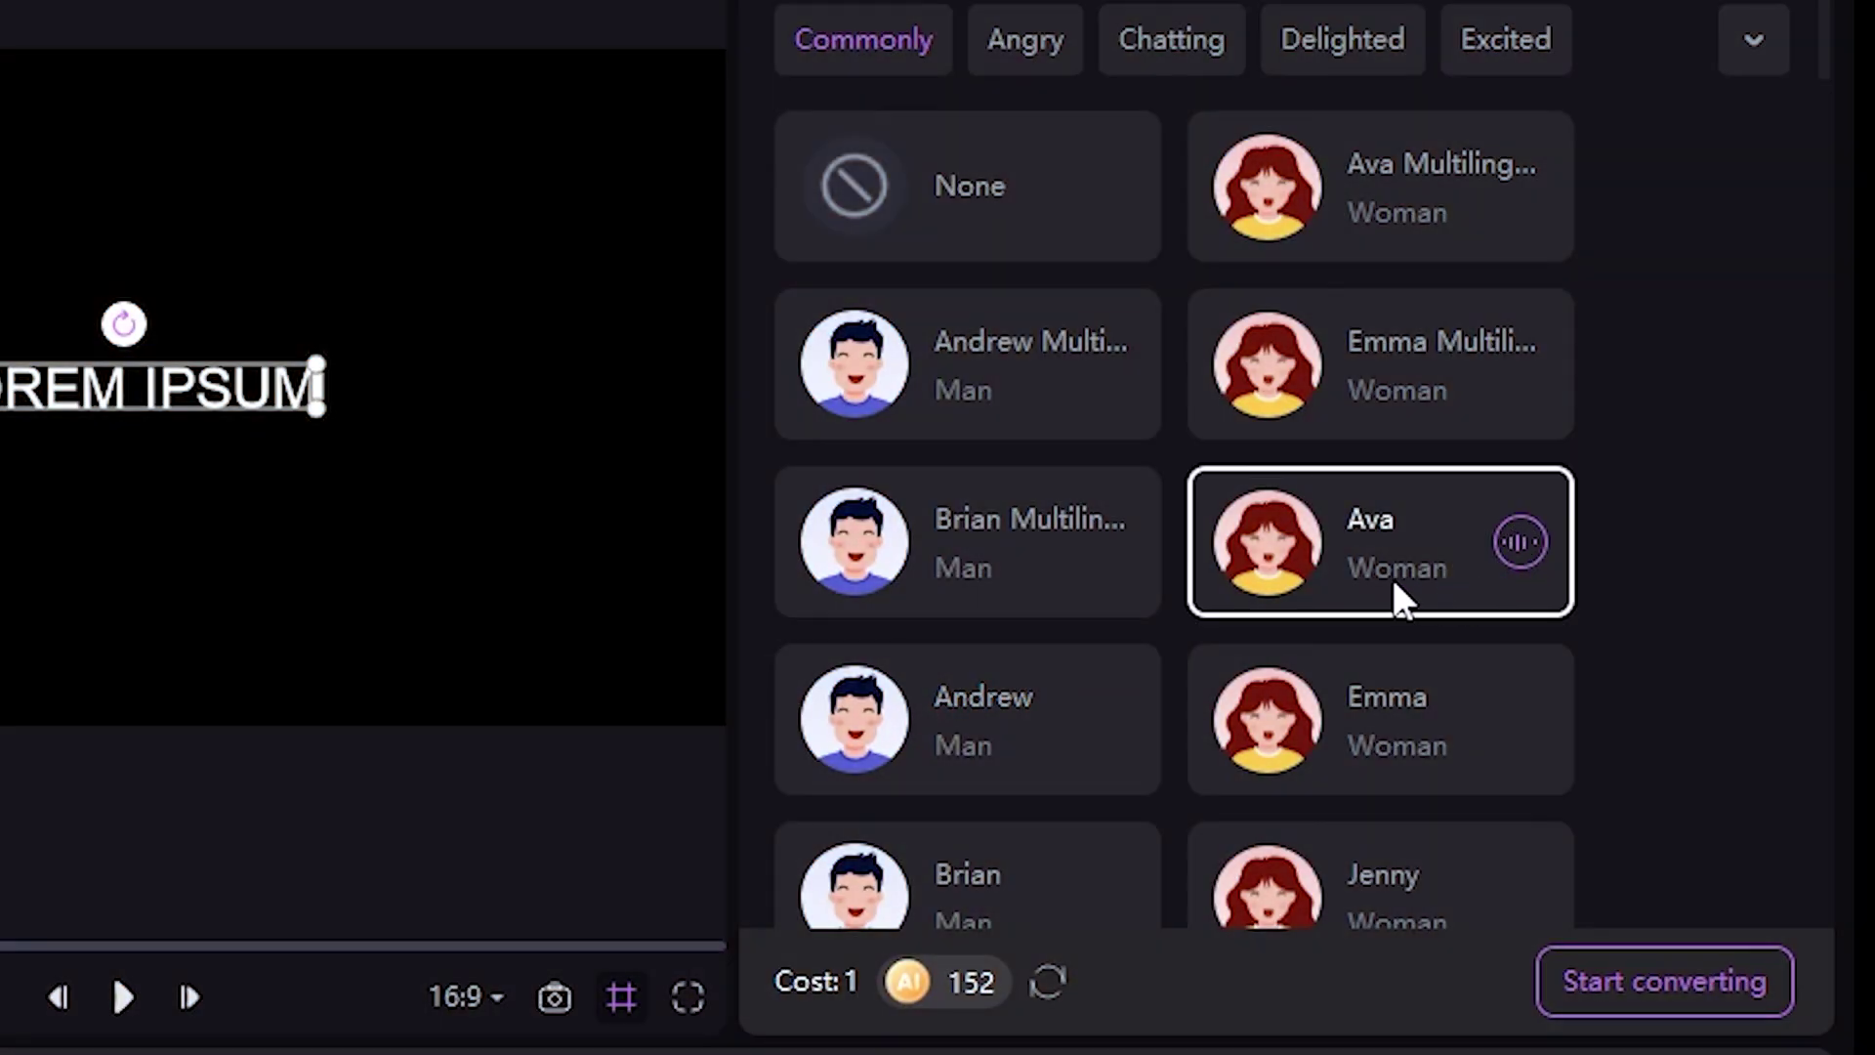
scroll(1397, 597, down, 3)
click(1110, 431)
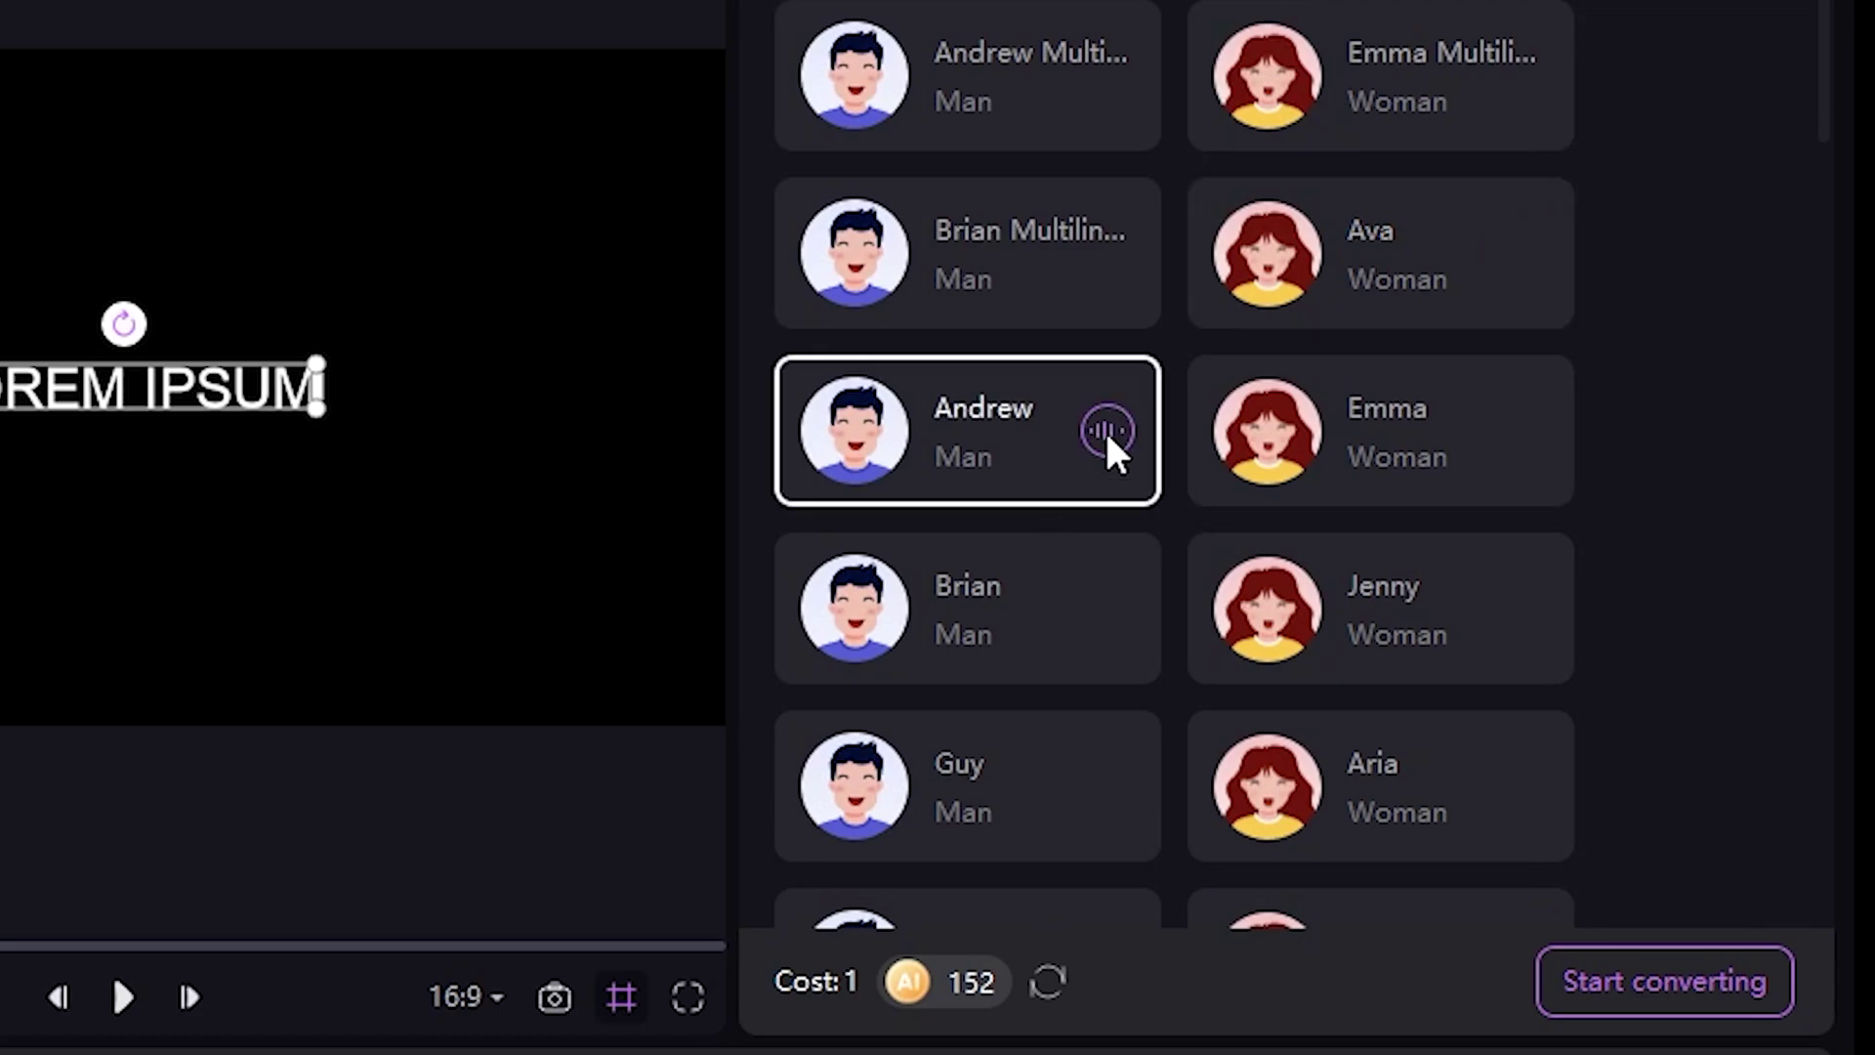
click(1523, 432)
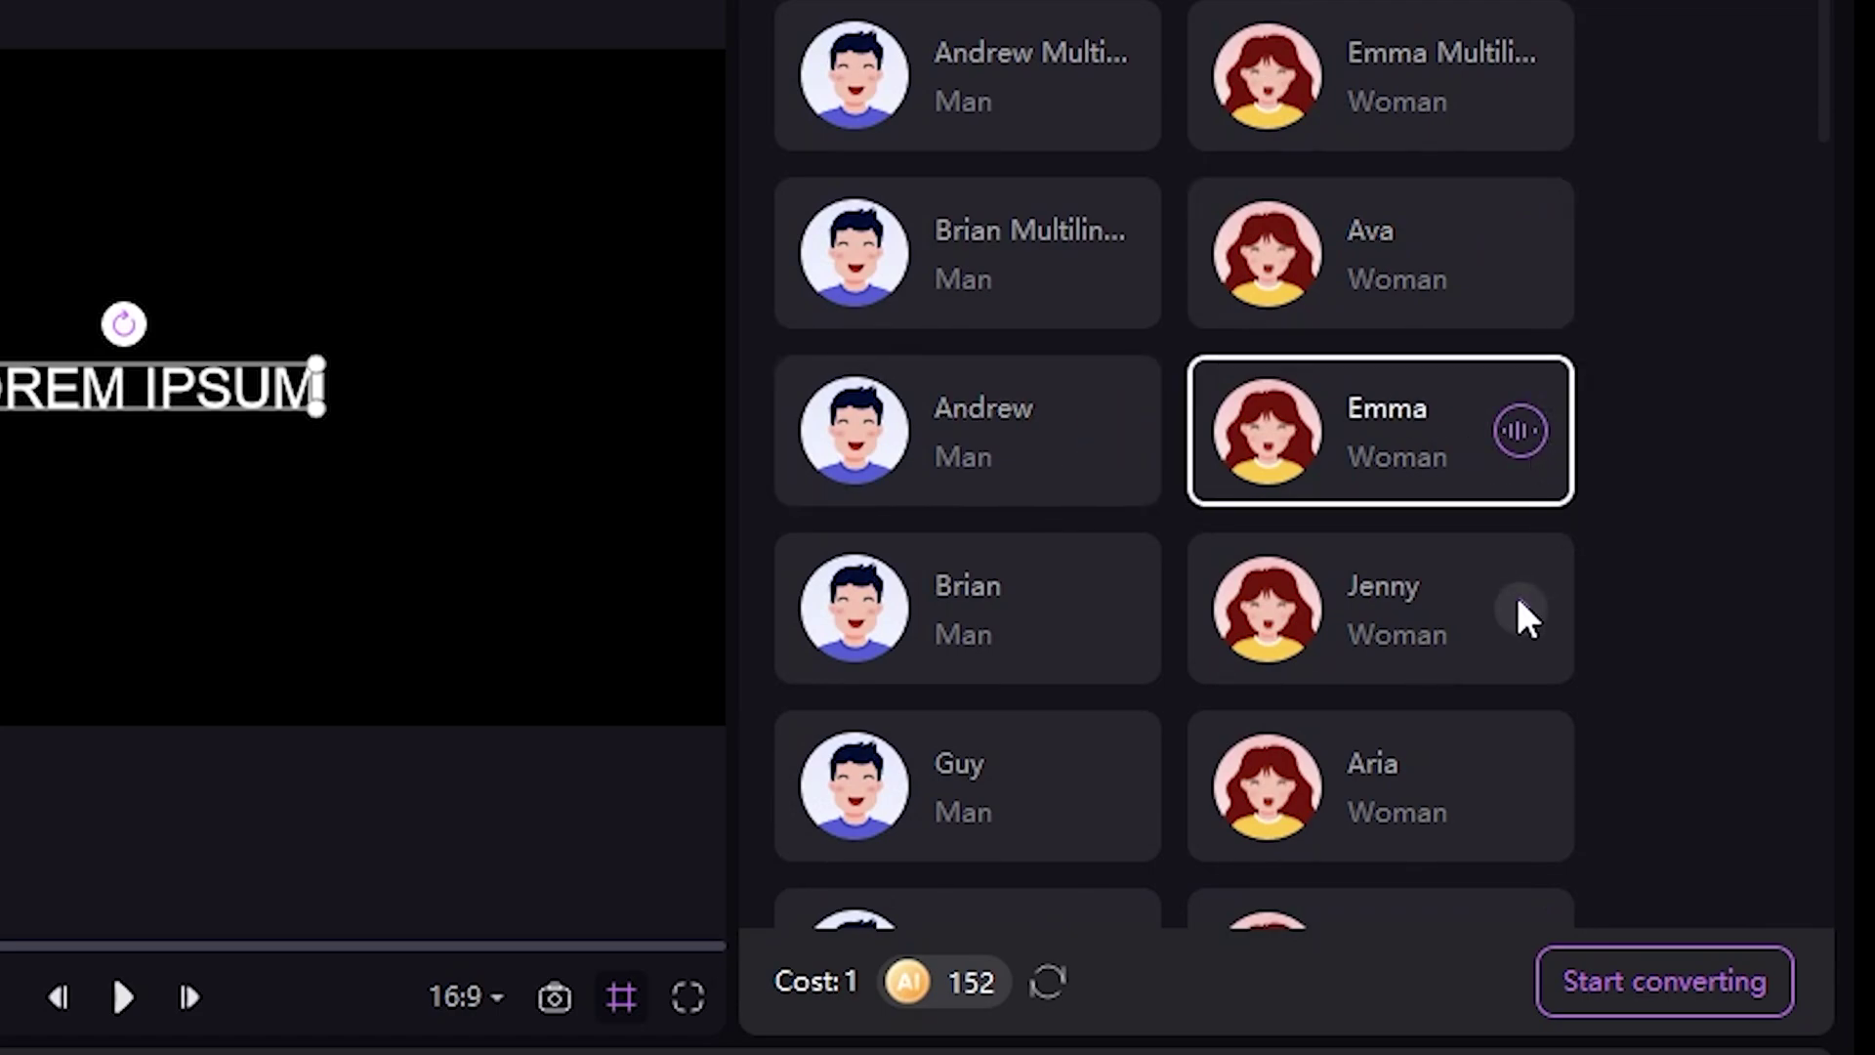
scroll(1518, 596, up, 3)
click(1521, 547)
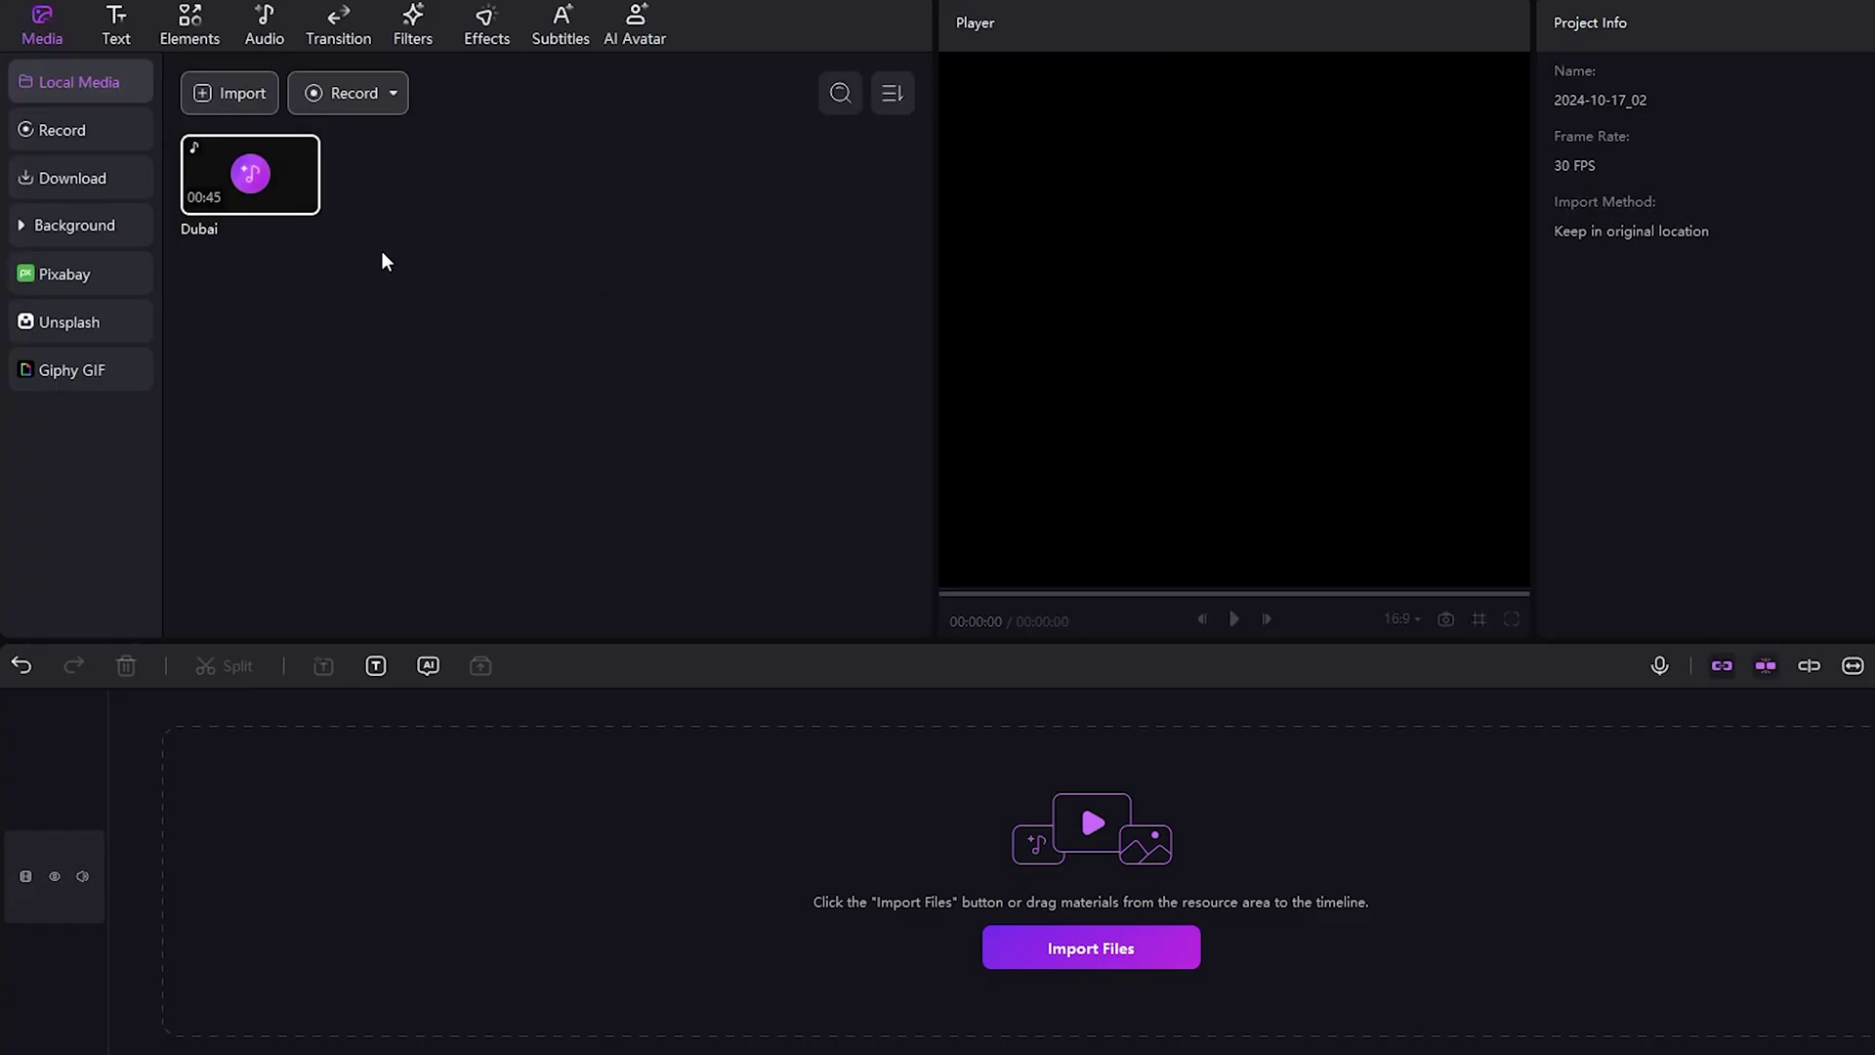
Place the Dubai audio from Local Media on the timeline and play and pause it to review
drag(247, 171, 267, 835)
key(space)
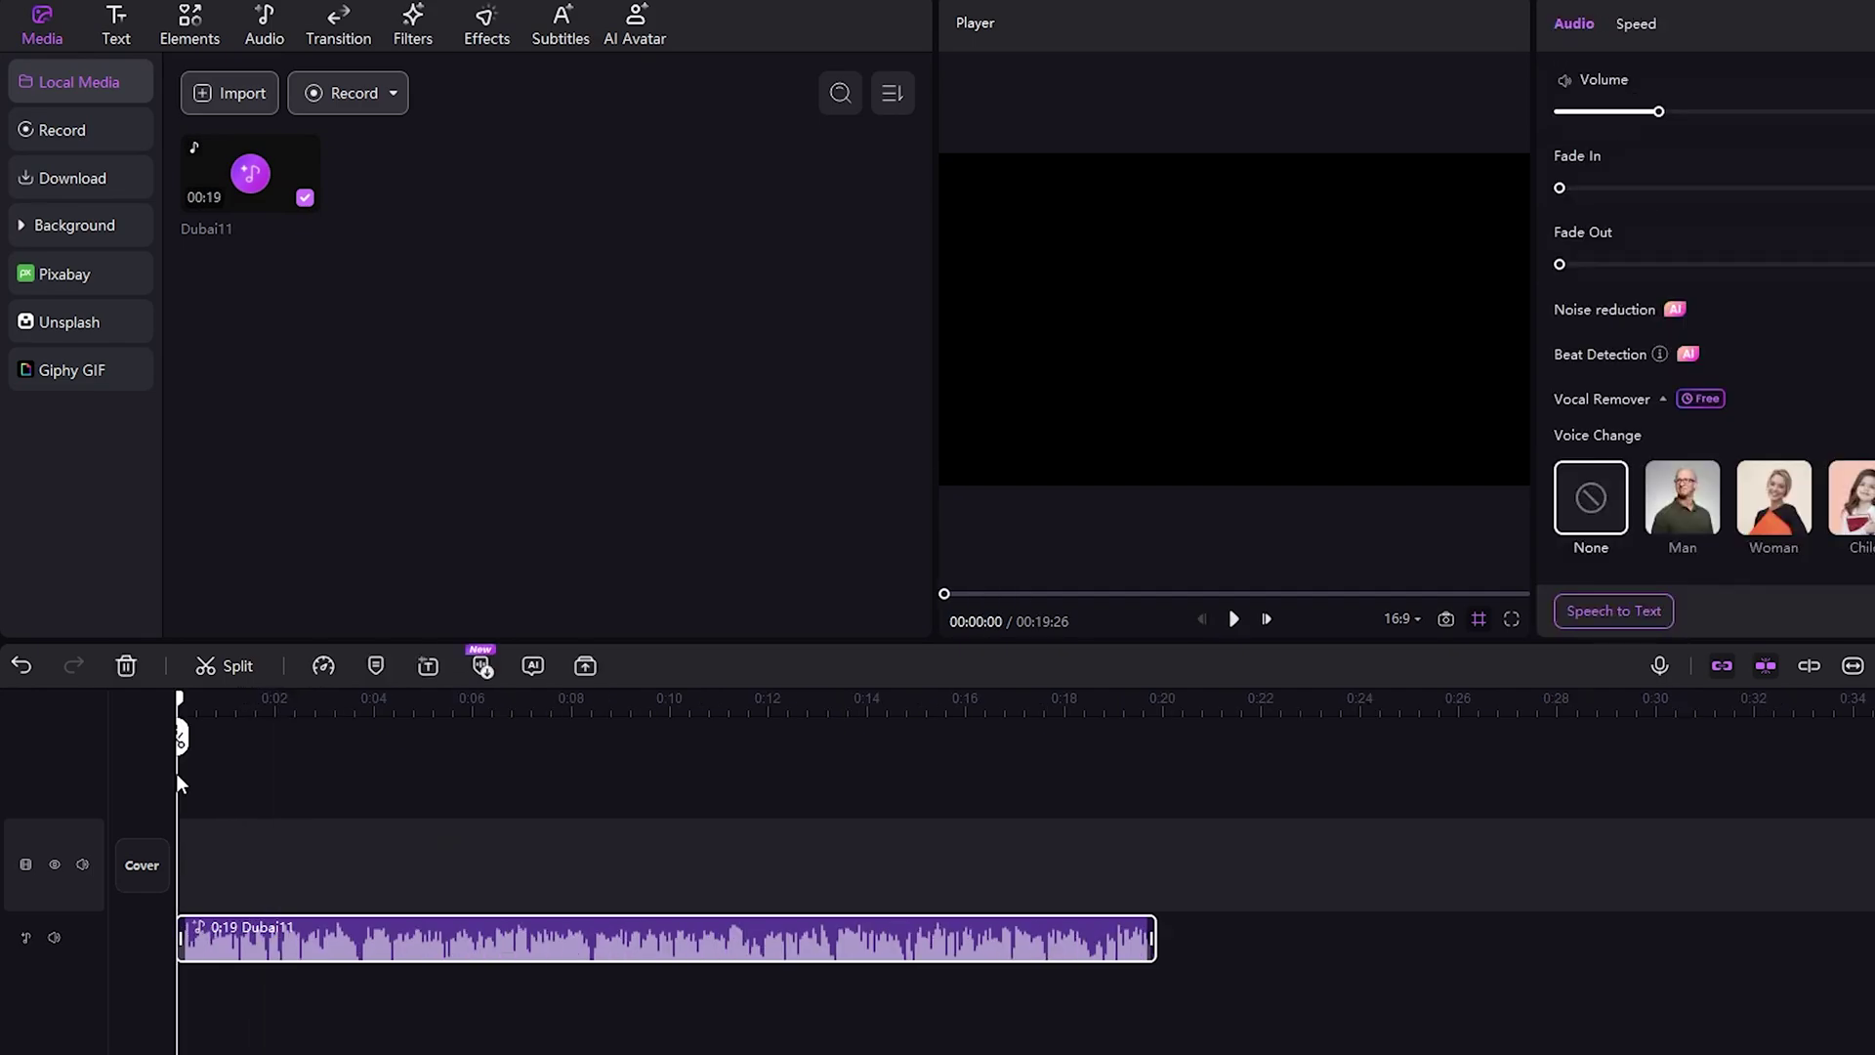
key(space)
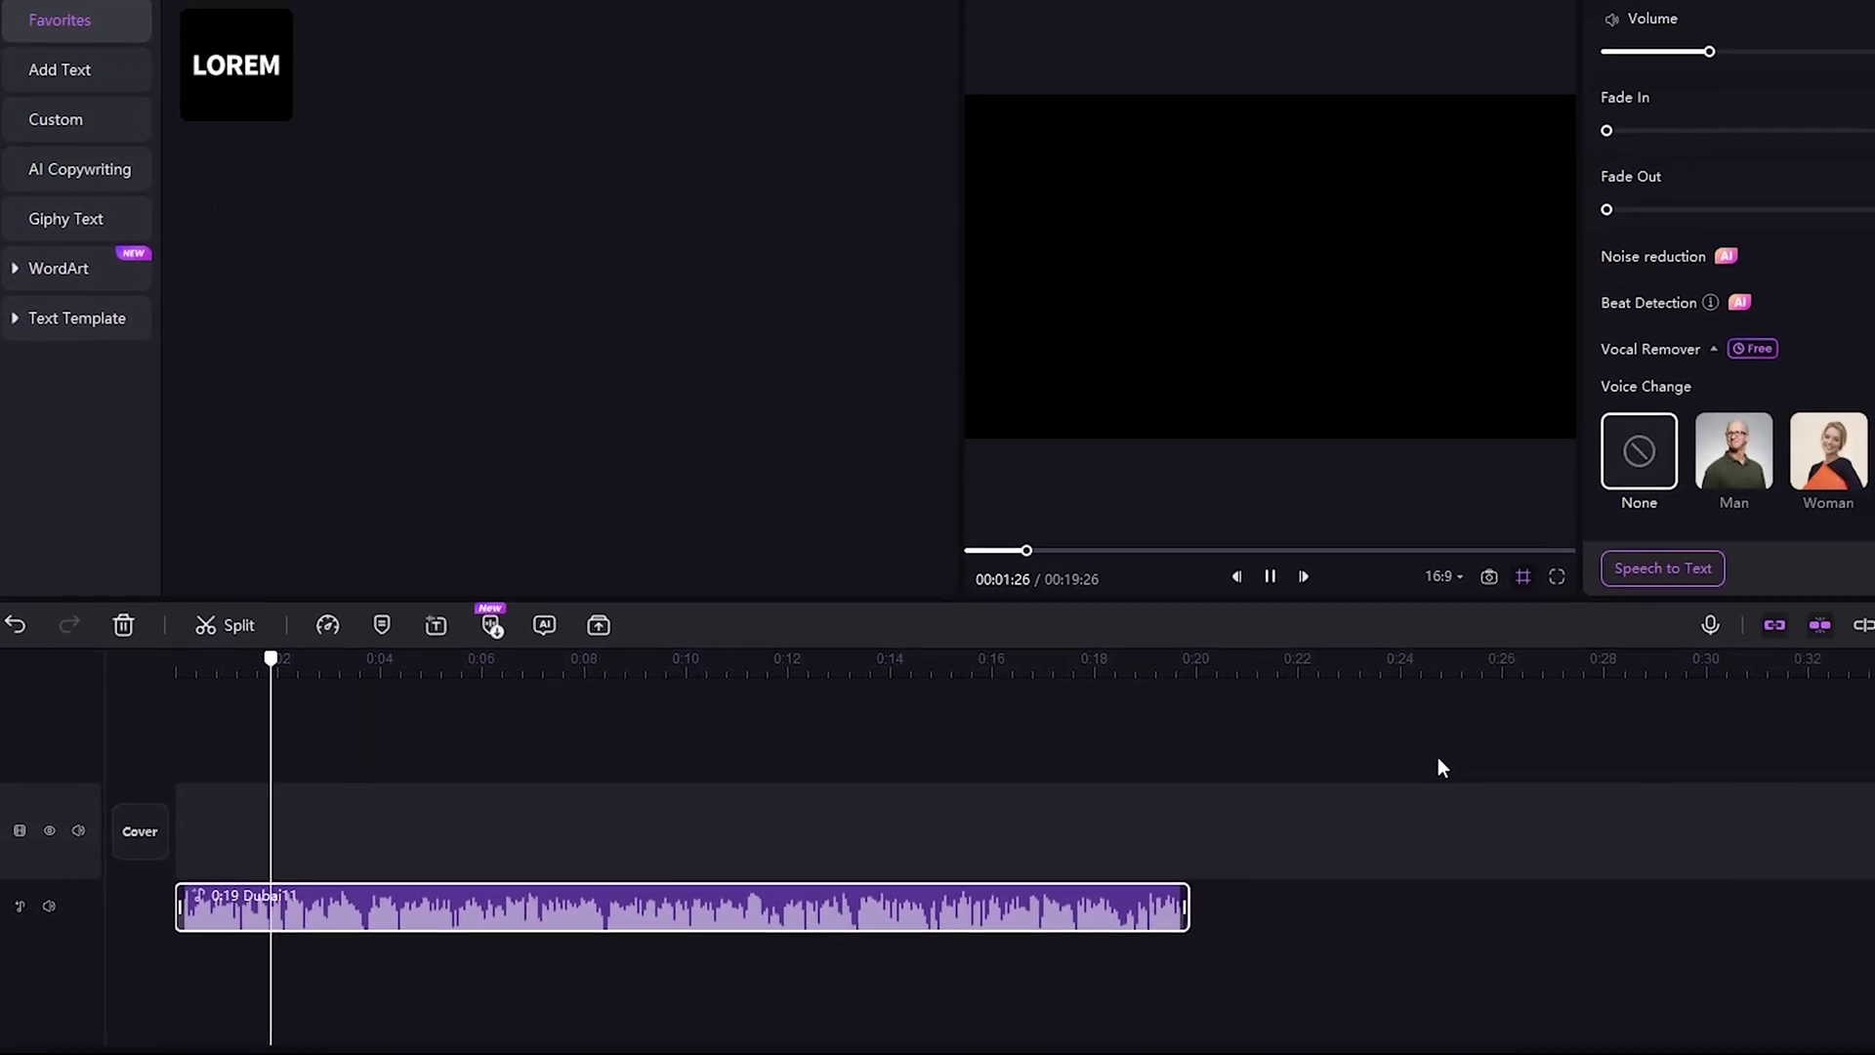
key(space)
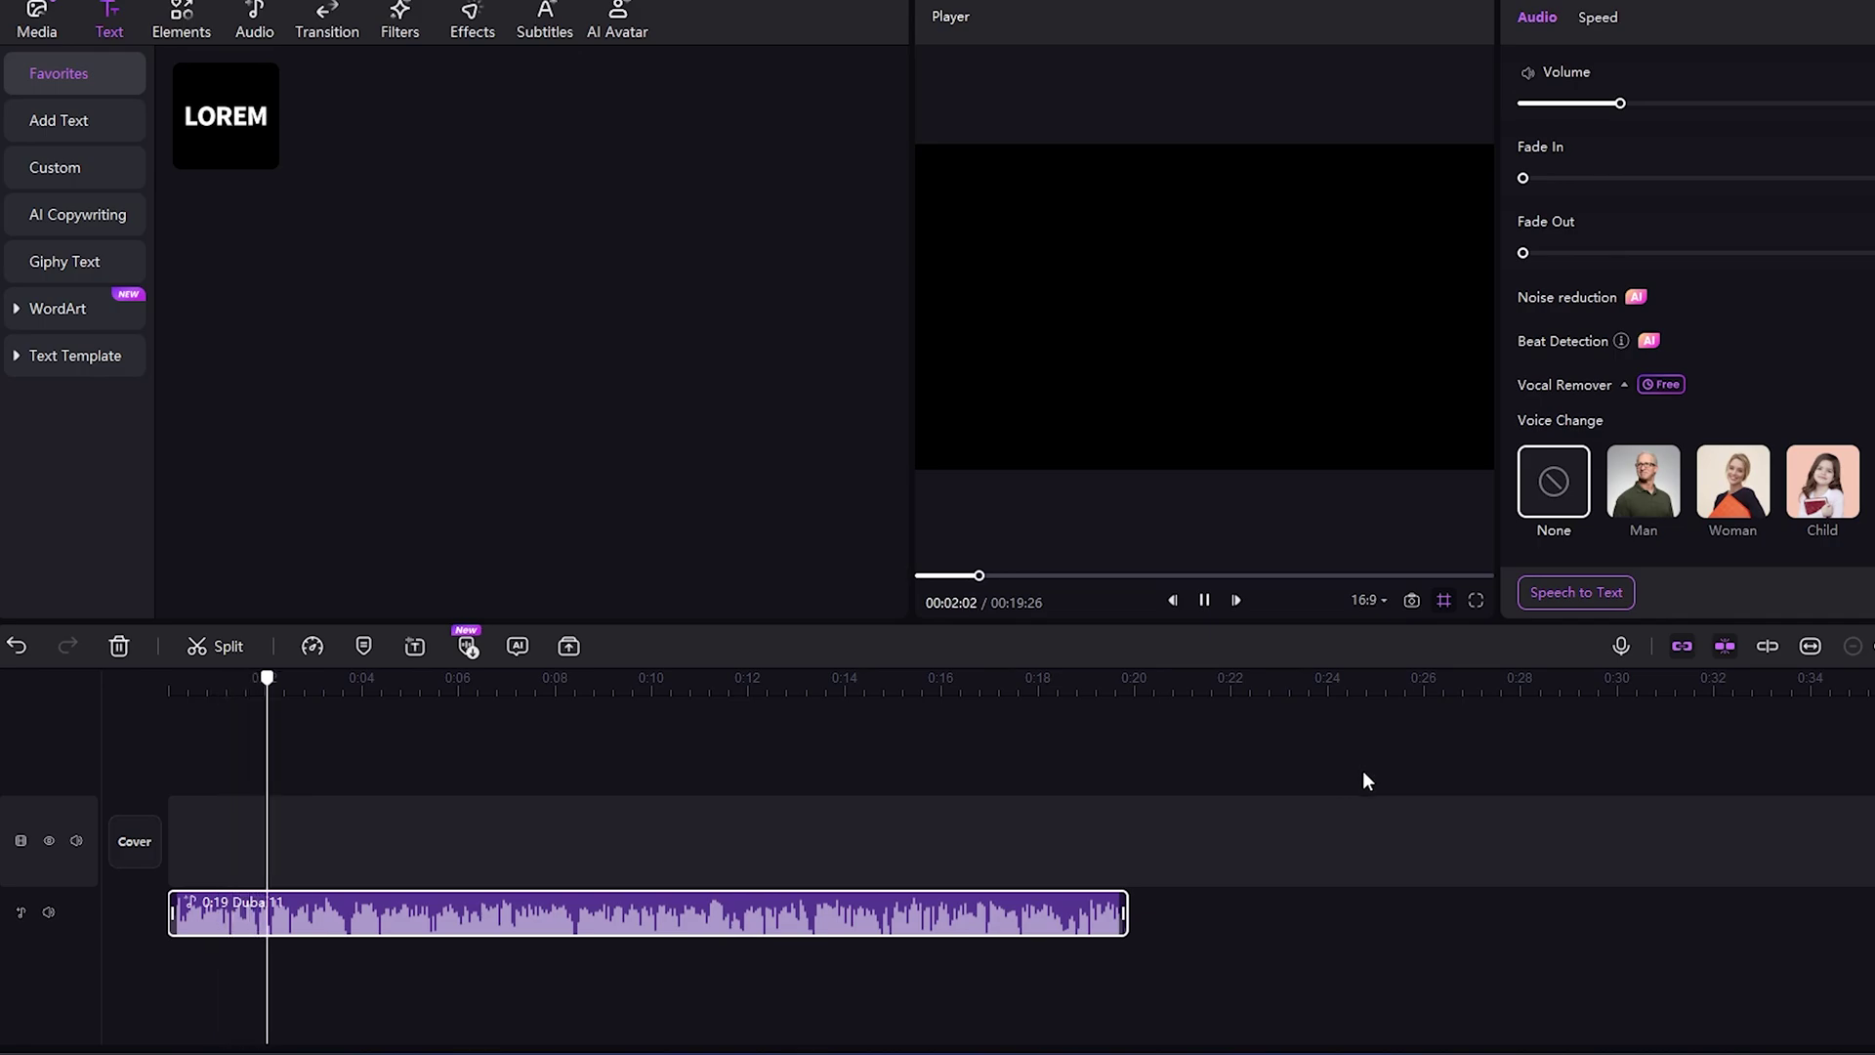
key(space)
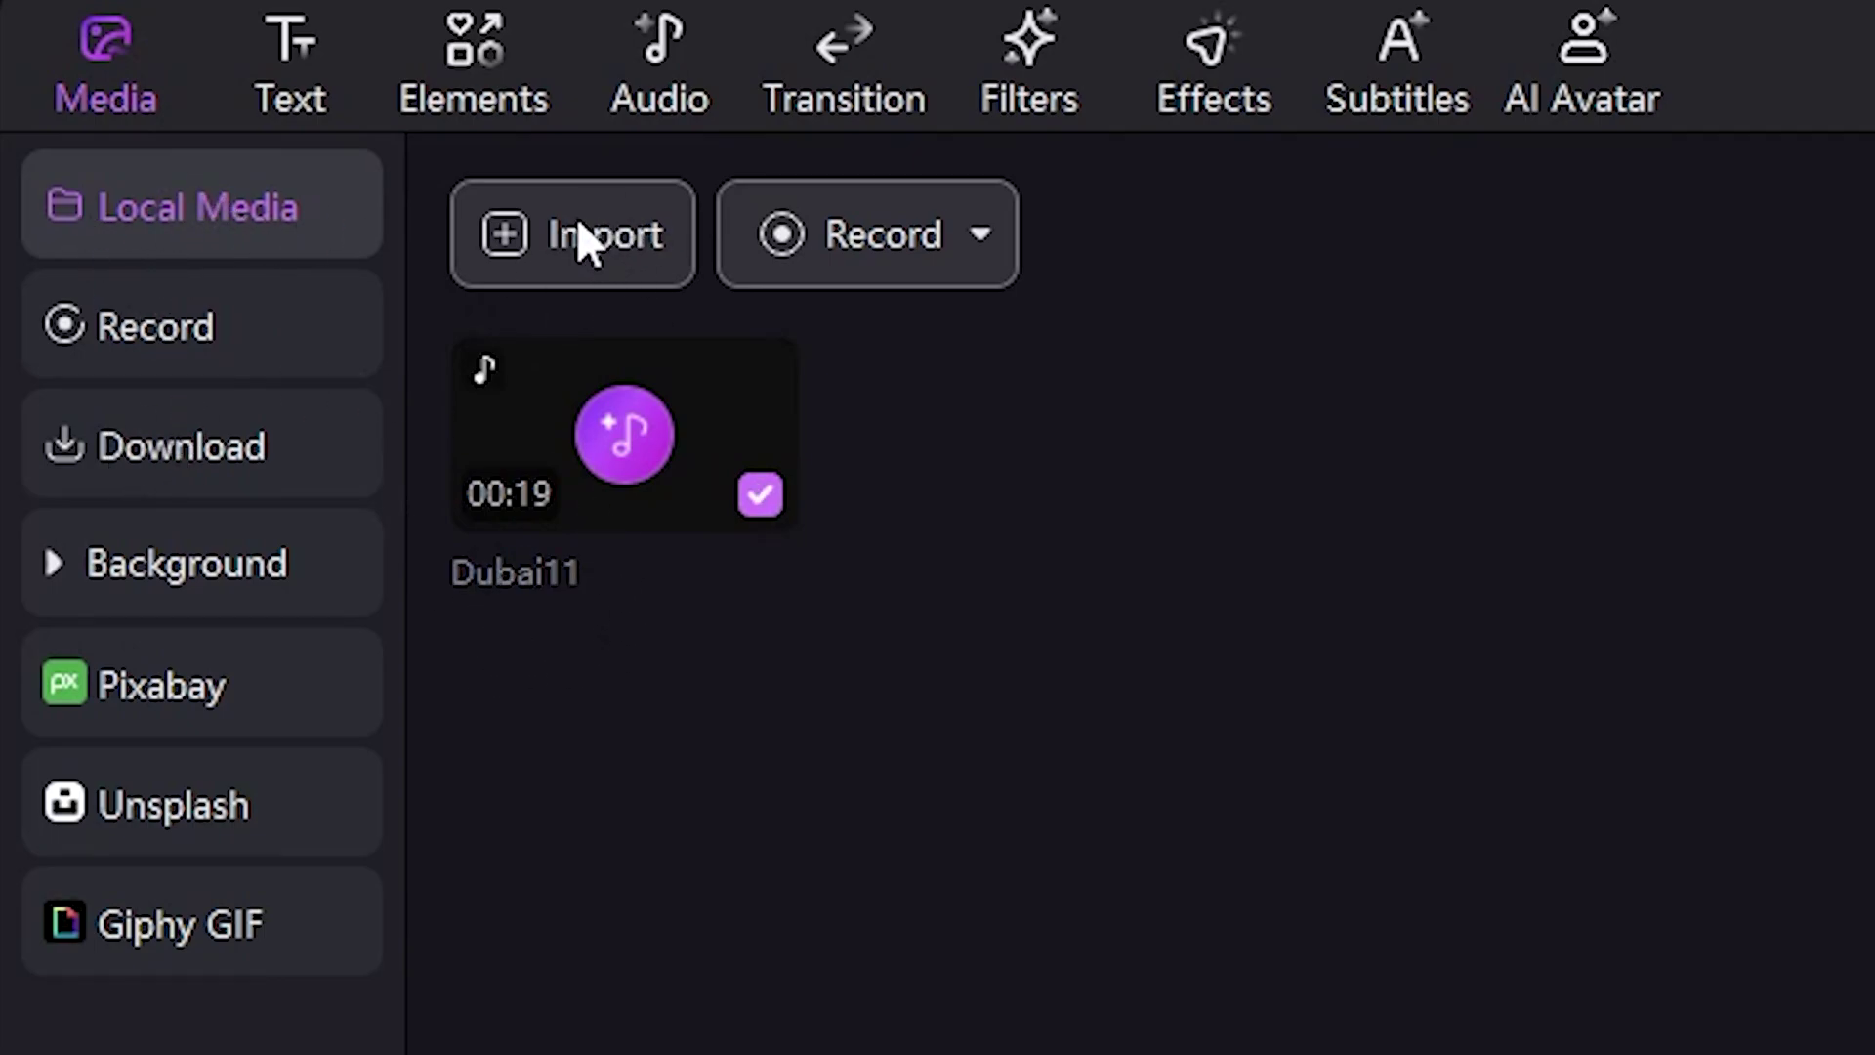
Browse the Media panel's sources and open the Pixabay stock video library
click(209, 326)
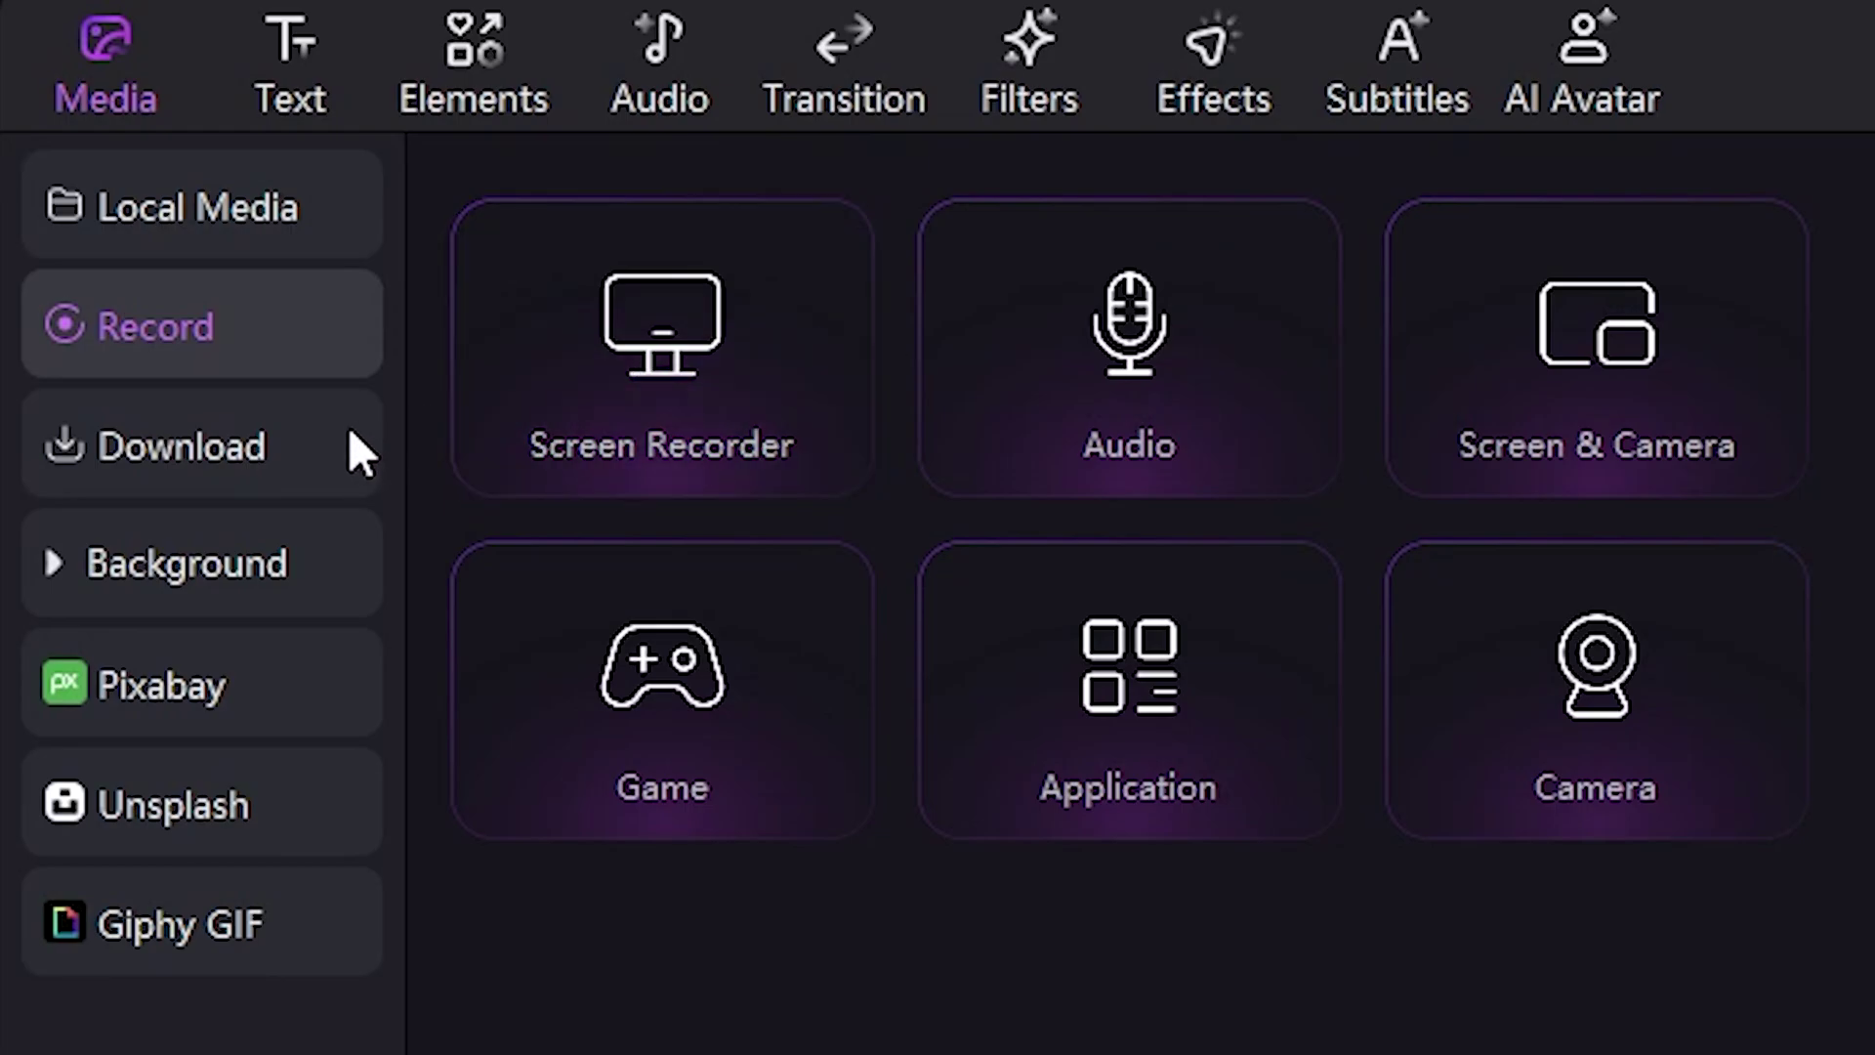
click(281, 554)
scroll(1196, 505, down, 12)
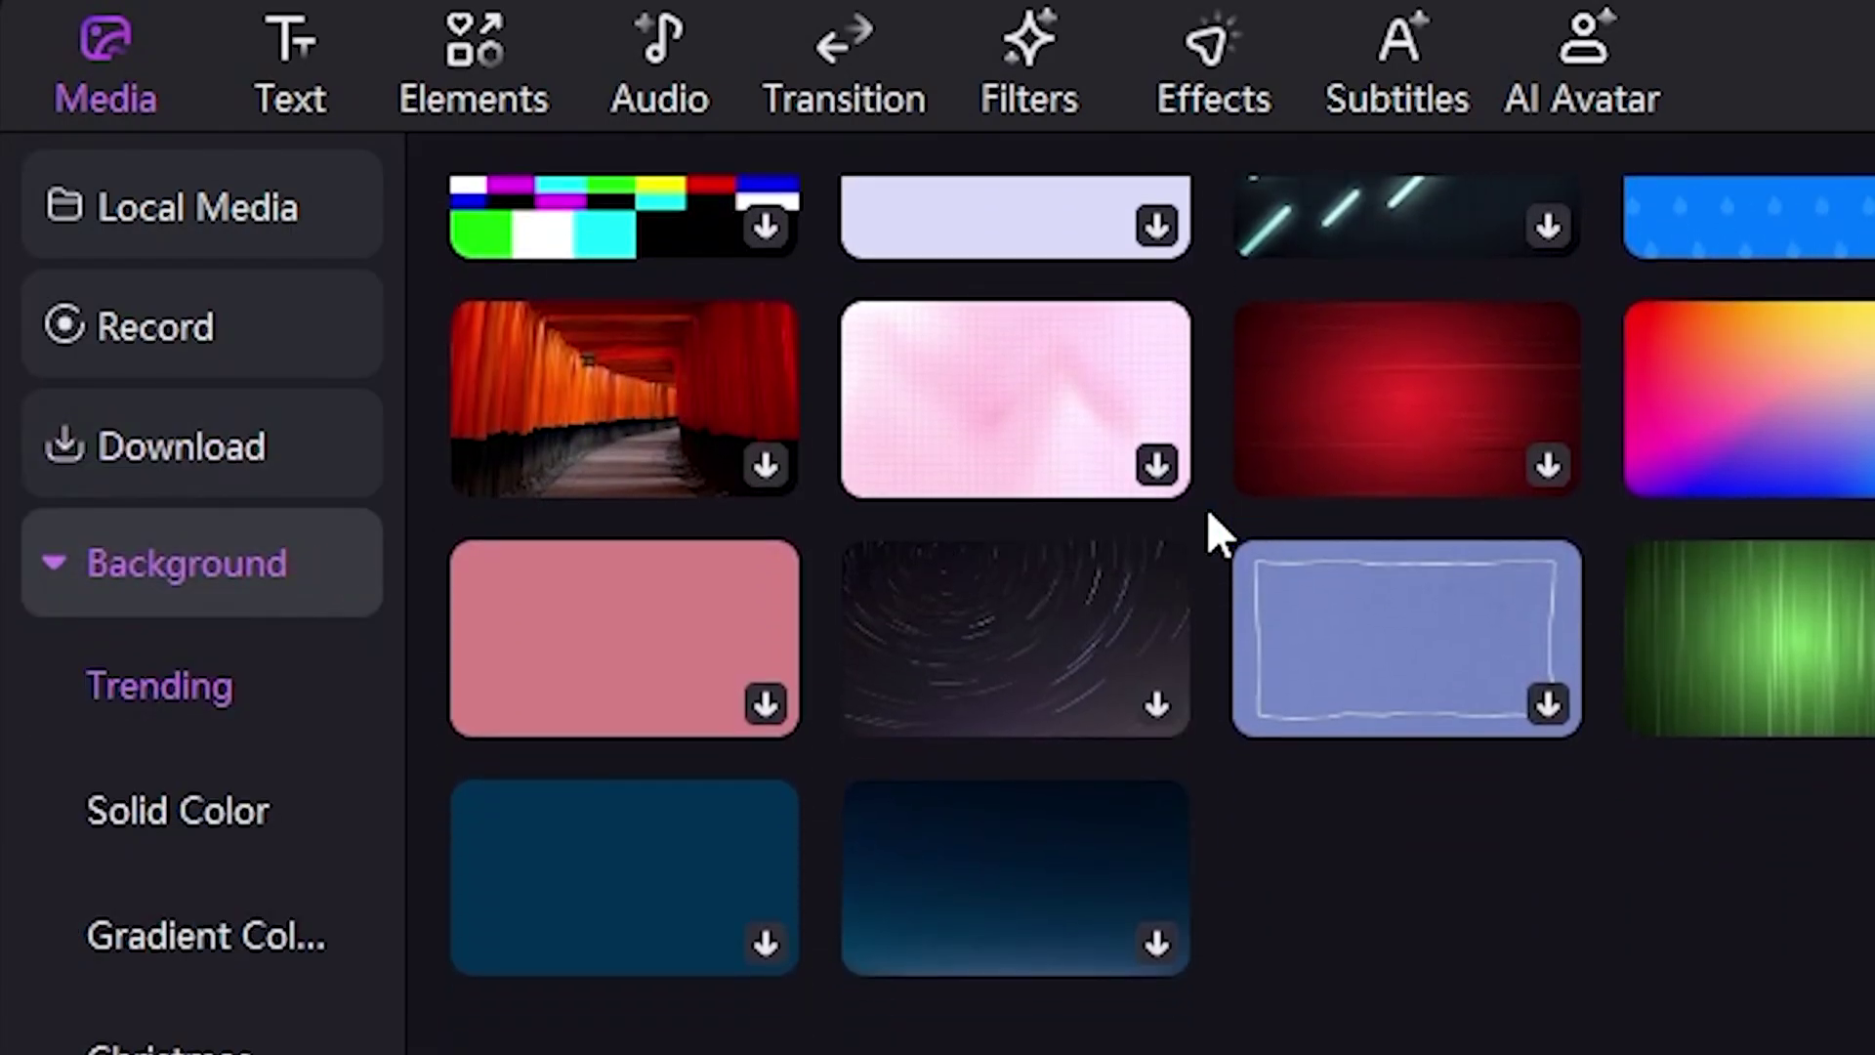
scroll(1211, 506, up, 9)
scroll(1220, 520, up, 3)
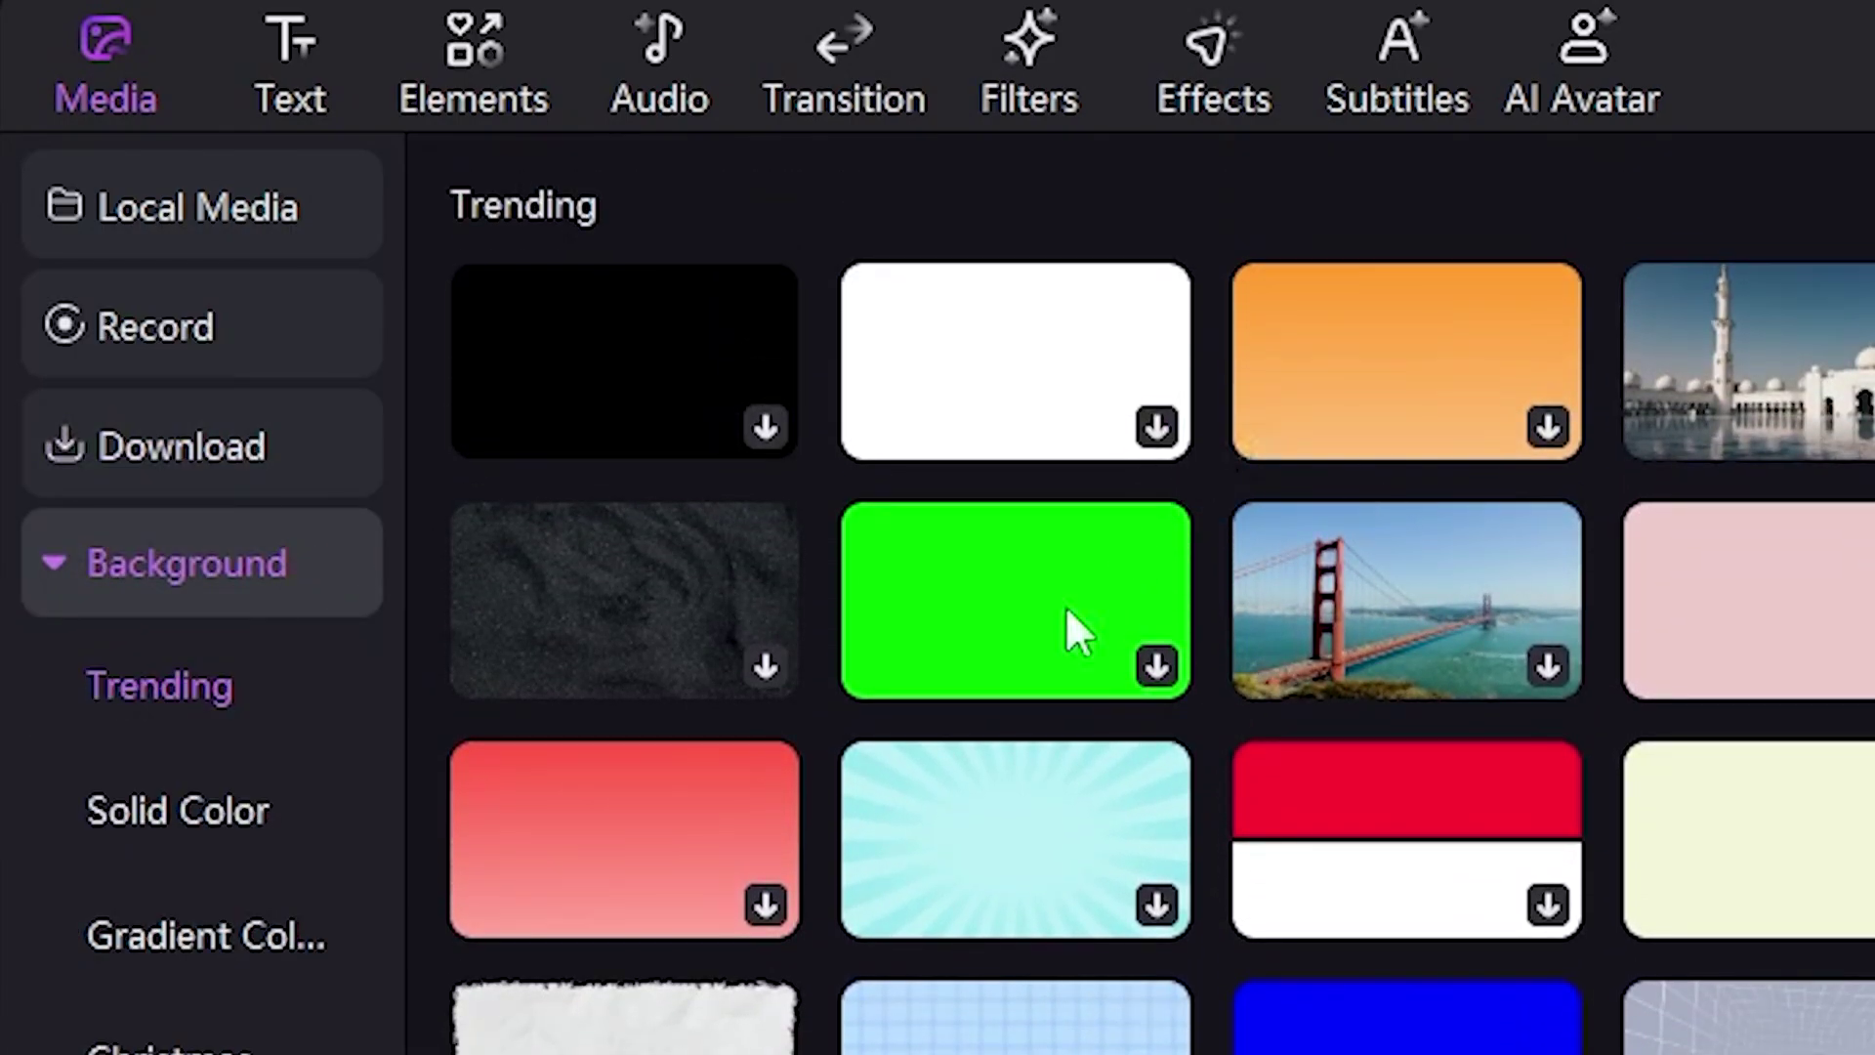
click(171, 571)
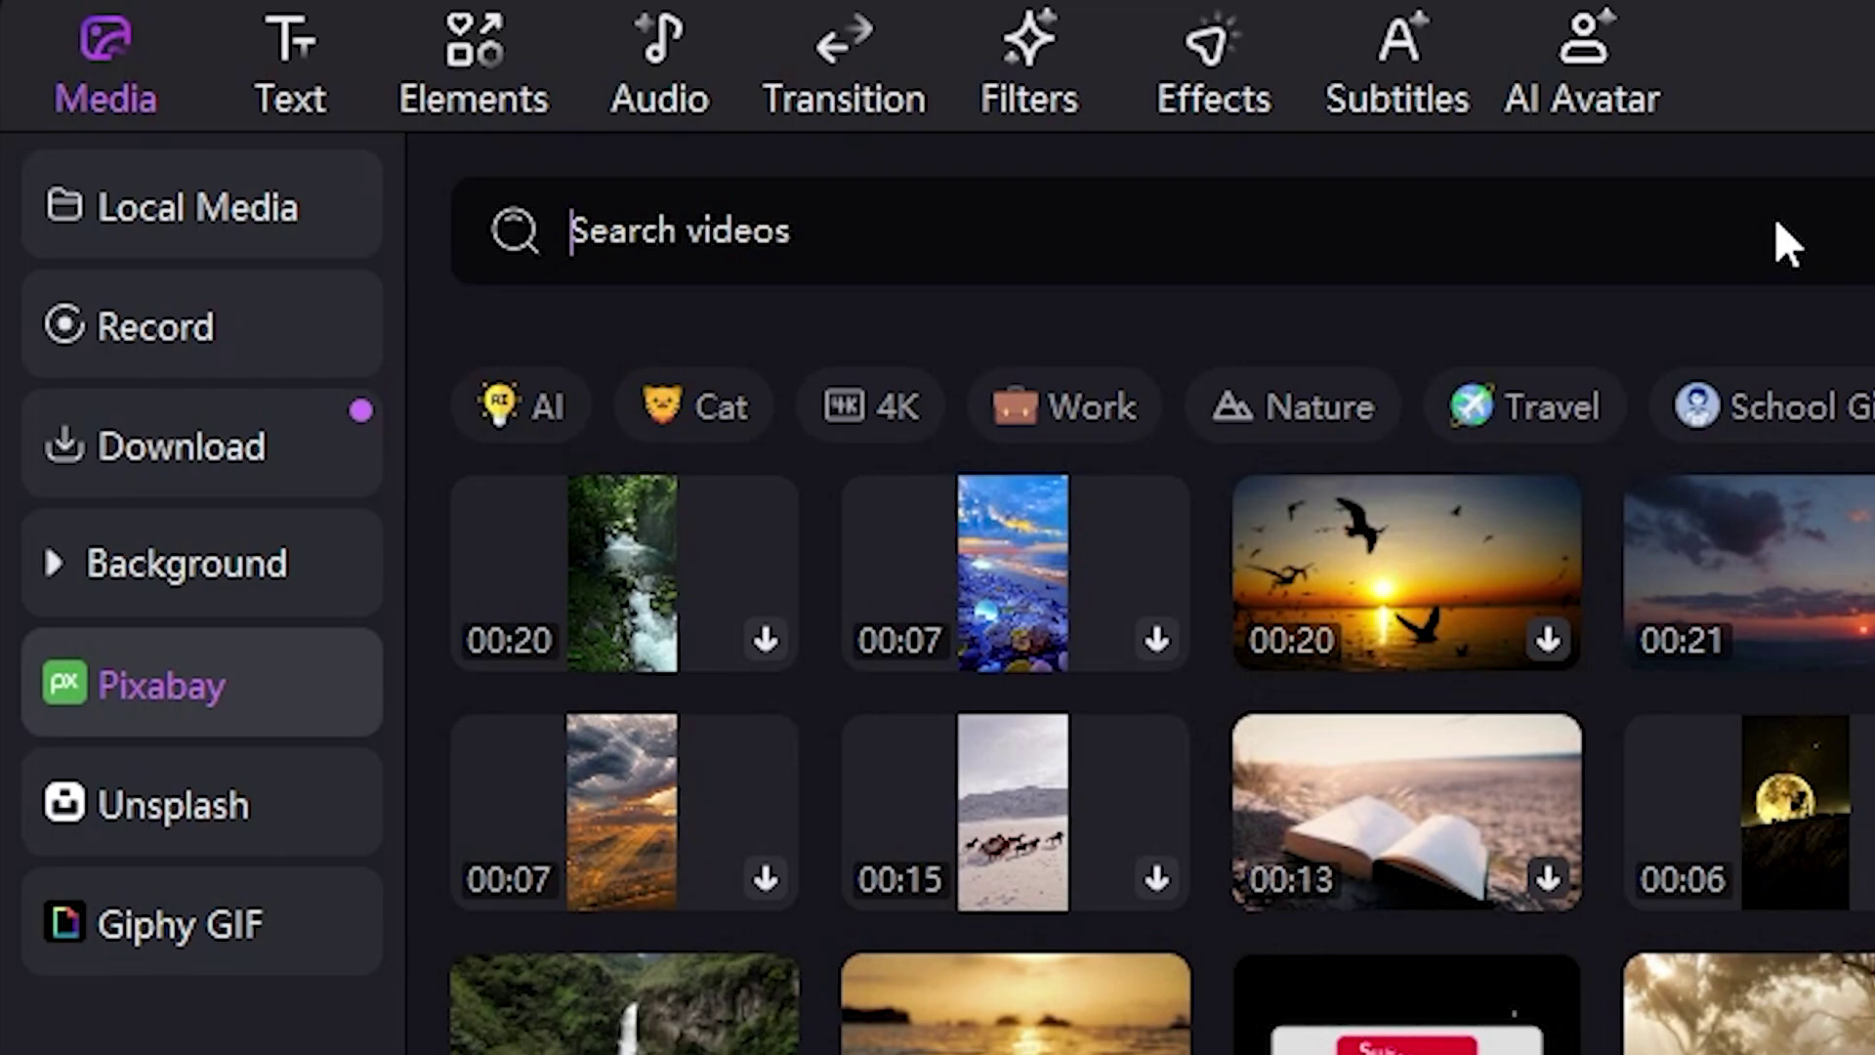
Search Pixabay for 'dubai', add the sunset skyline clip at 16:9, and enlarge the Player
text(dubai)
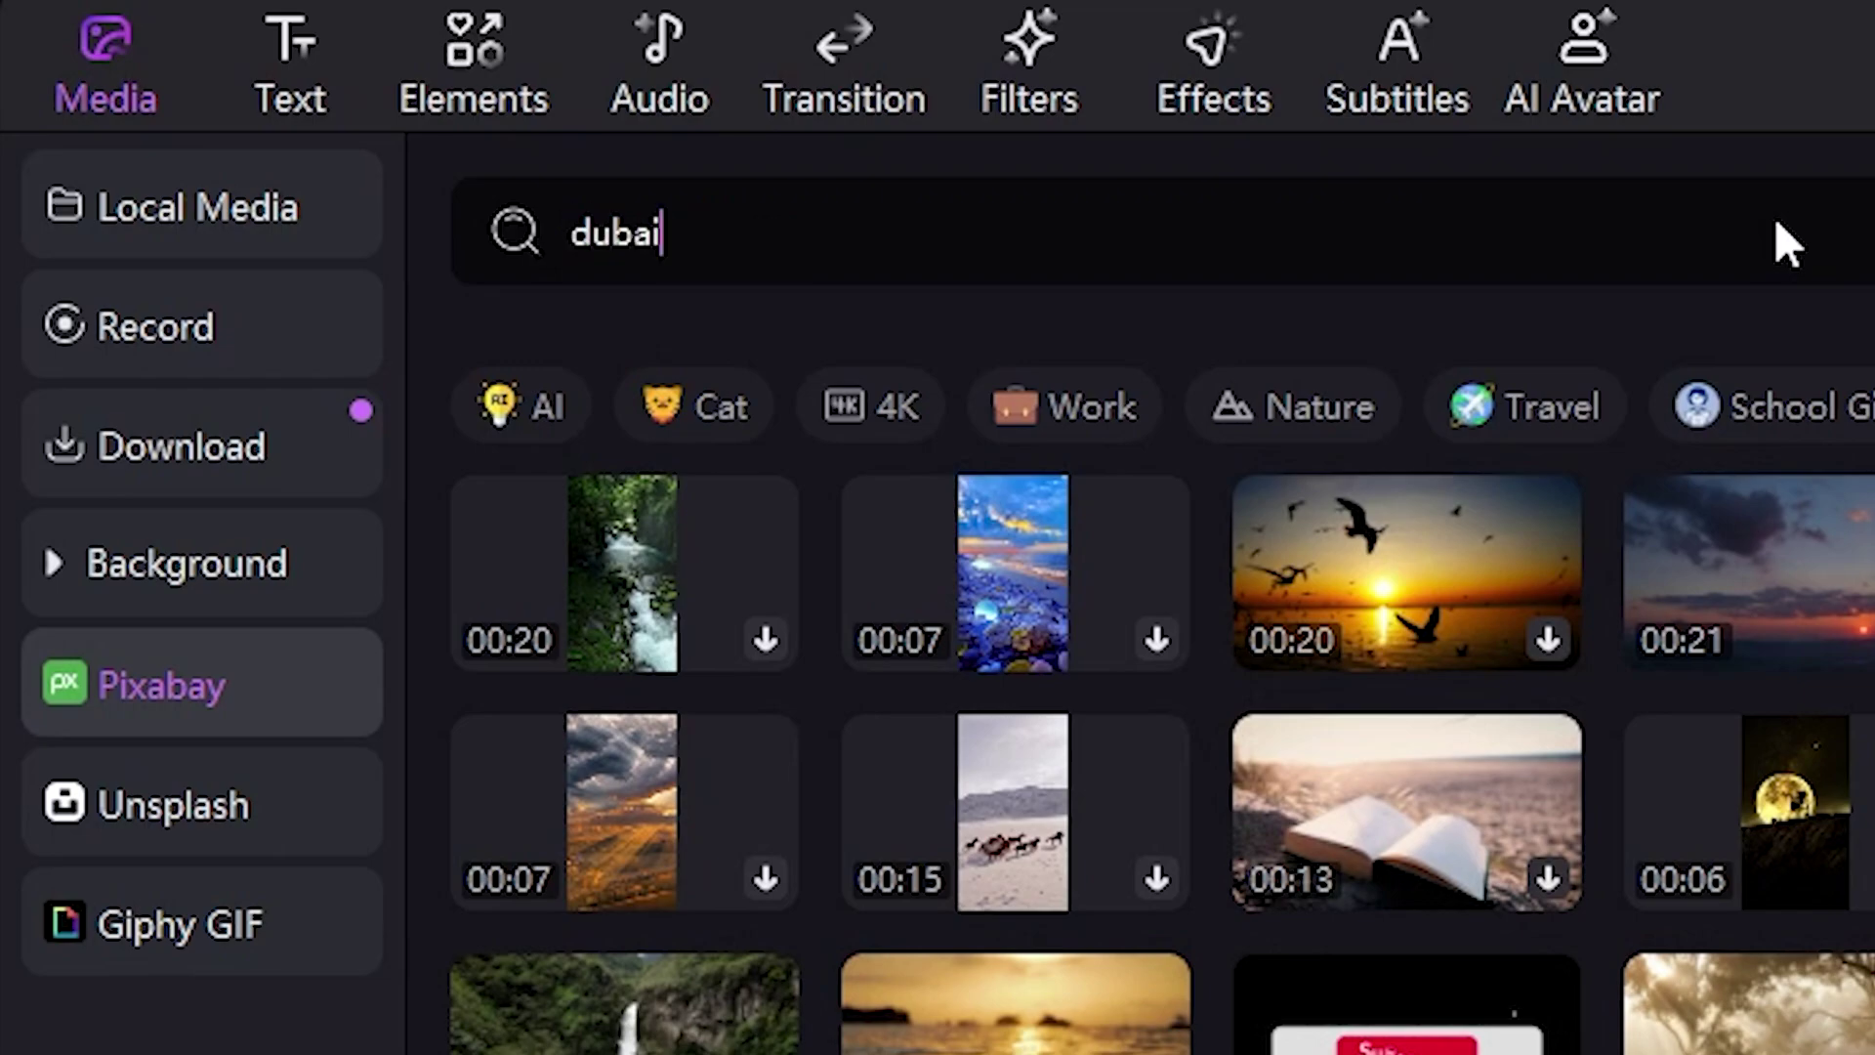
key(Return)
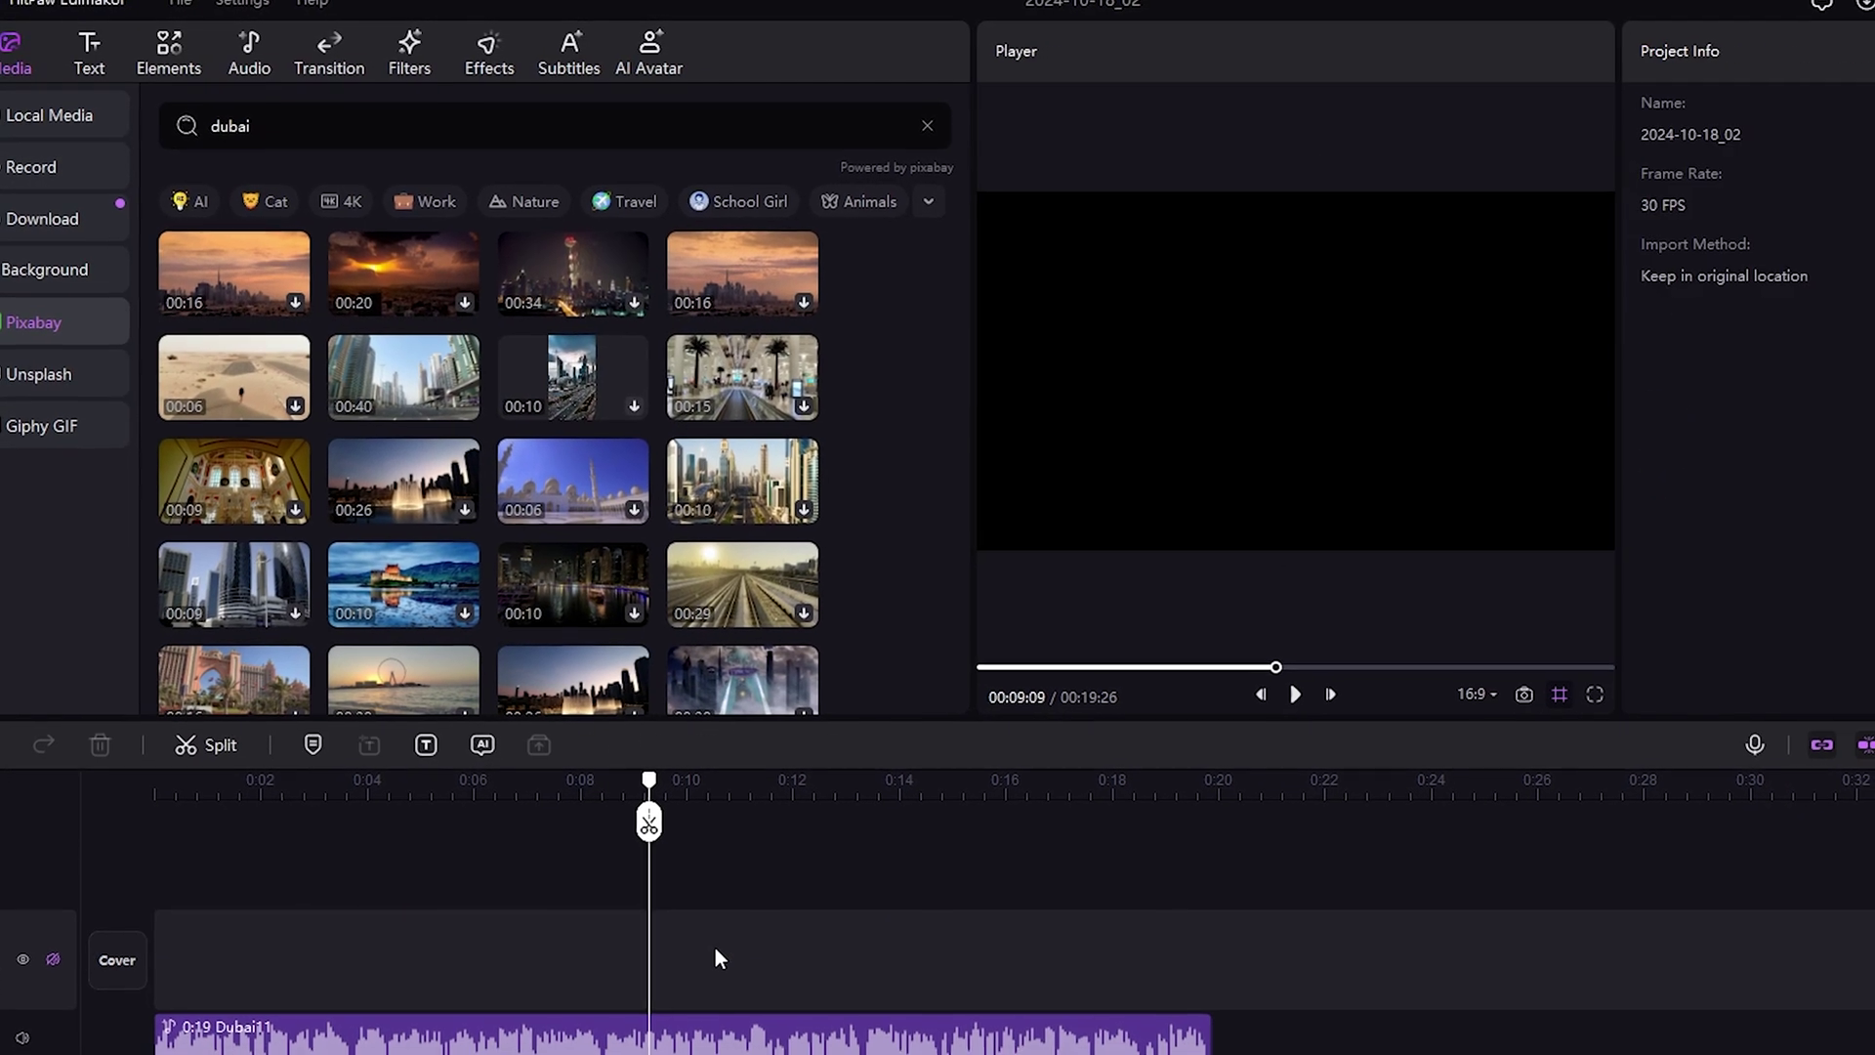
click(295, 302)
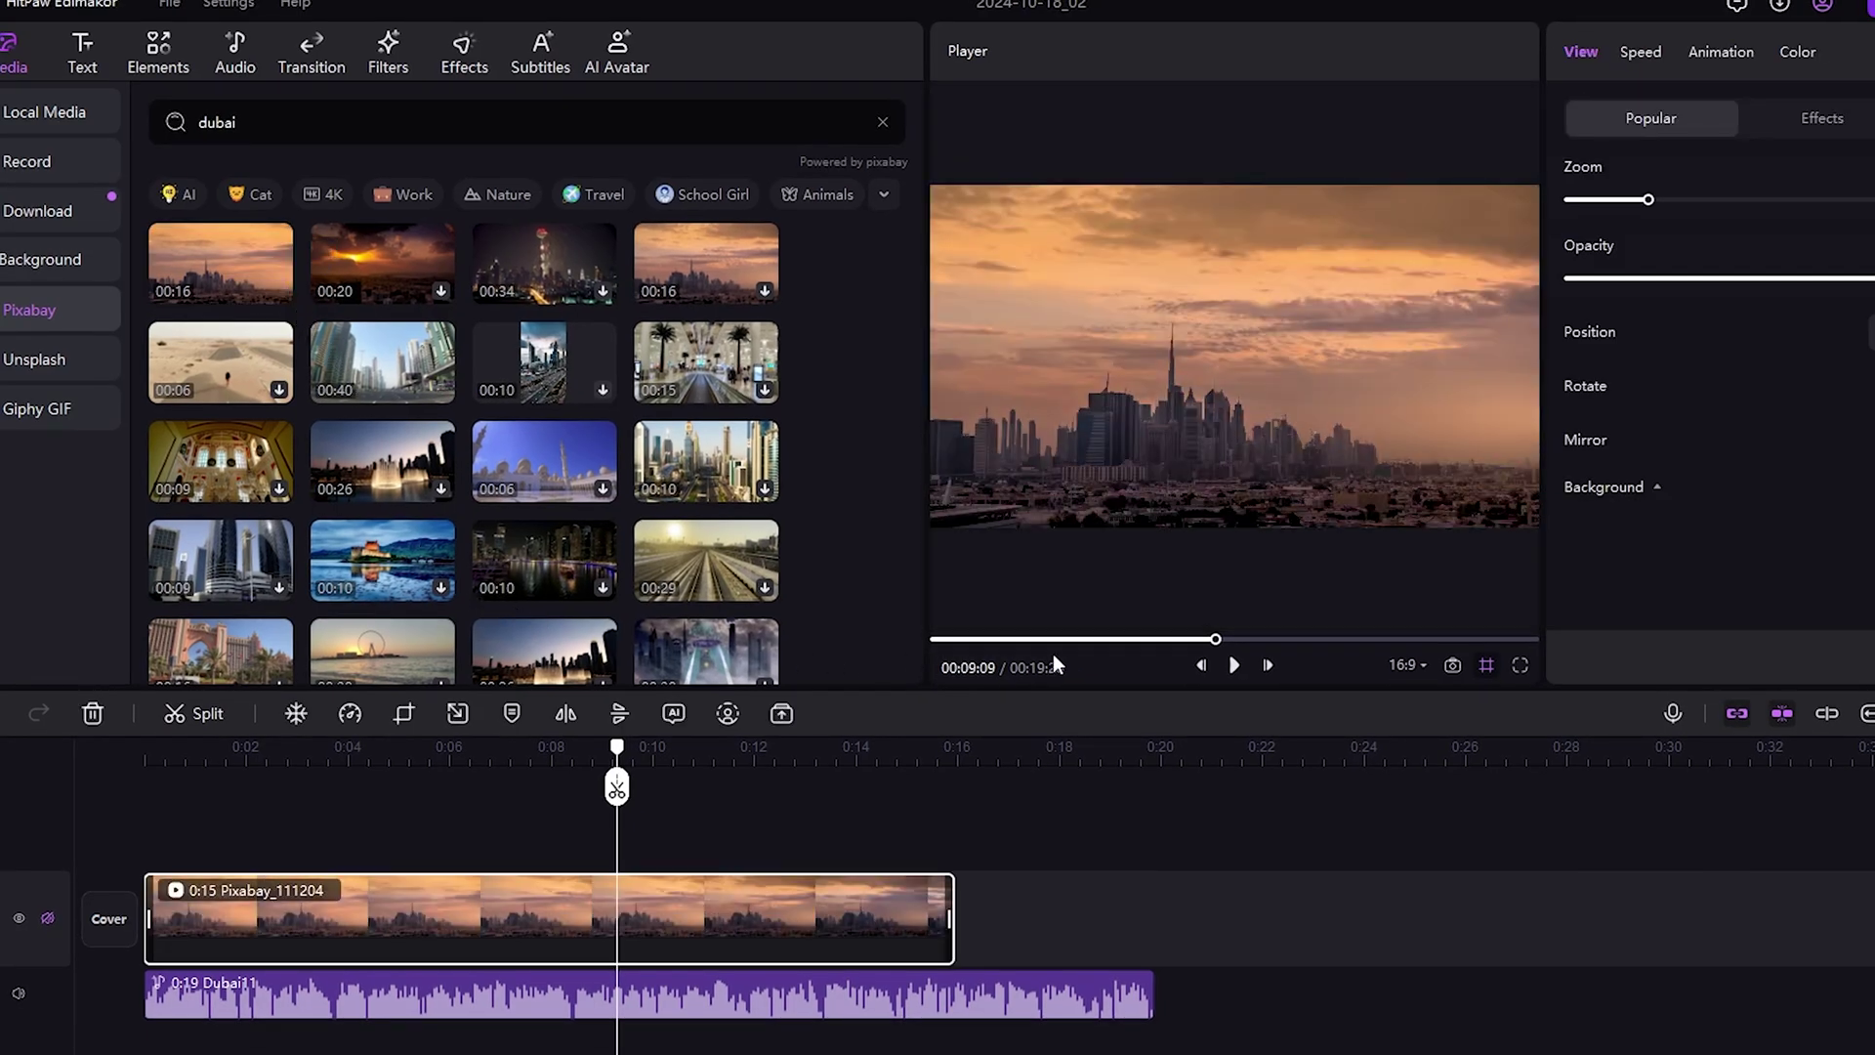
click(1415, 671)
click(1416, 709)
drag(926, 487, 703, 494)
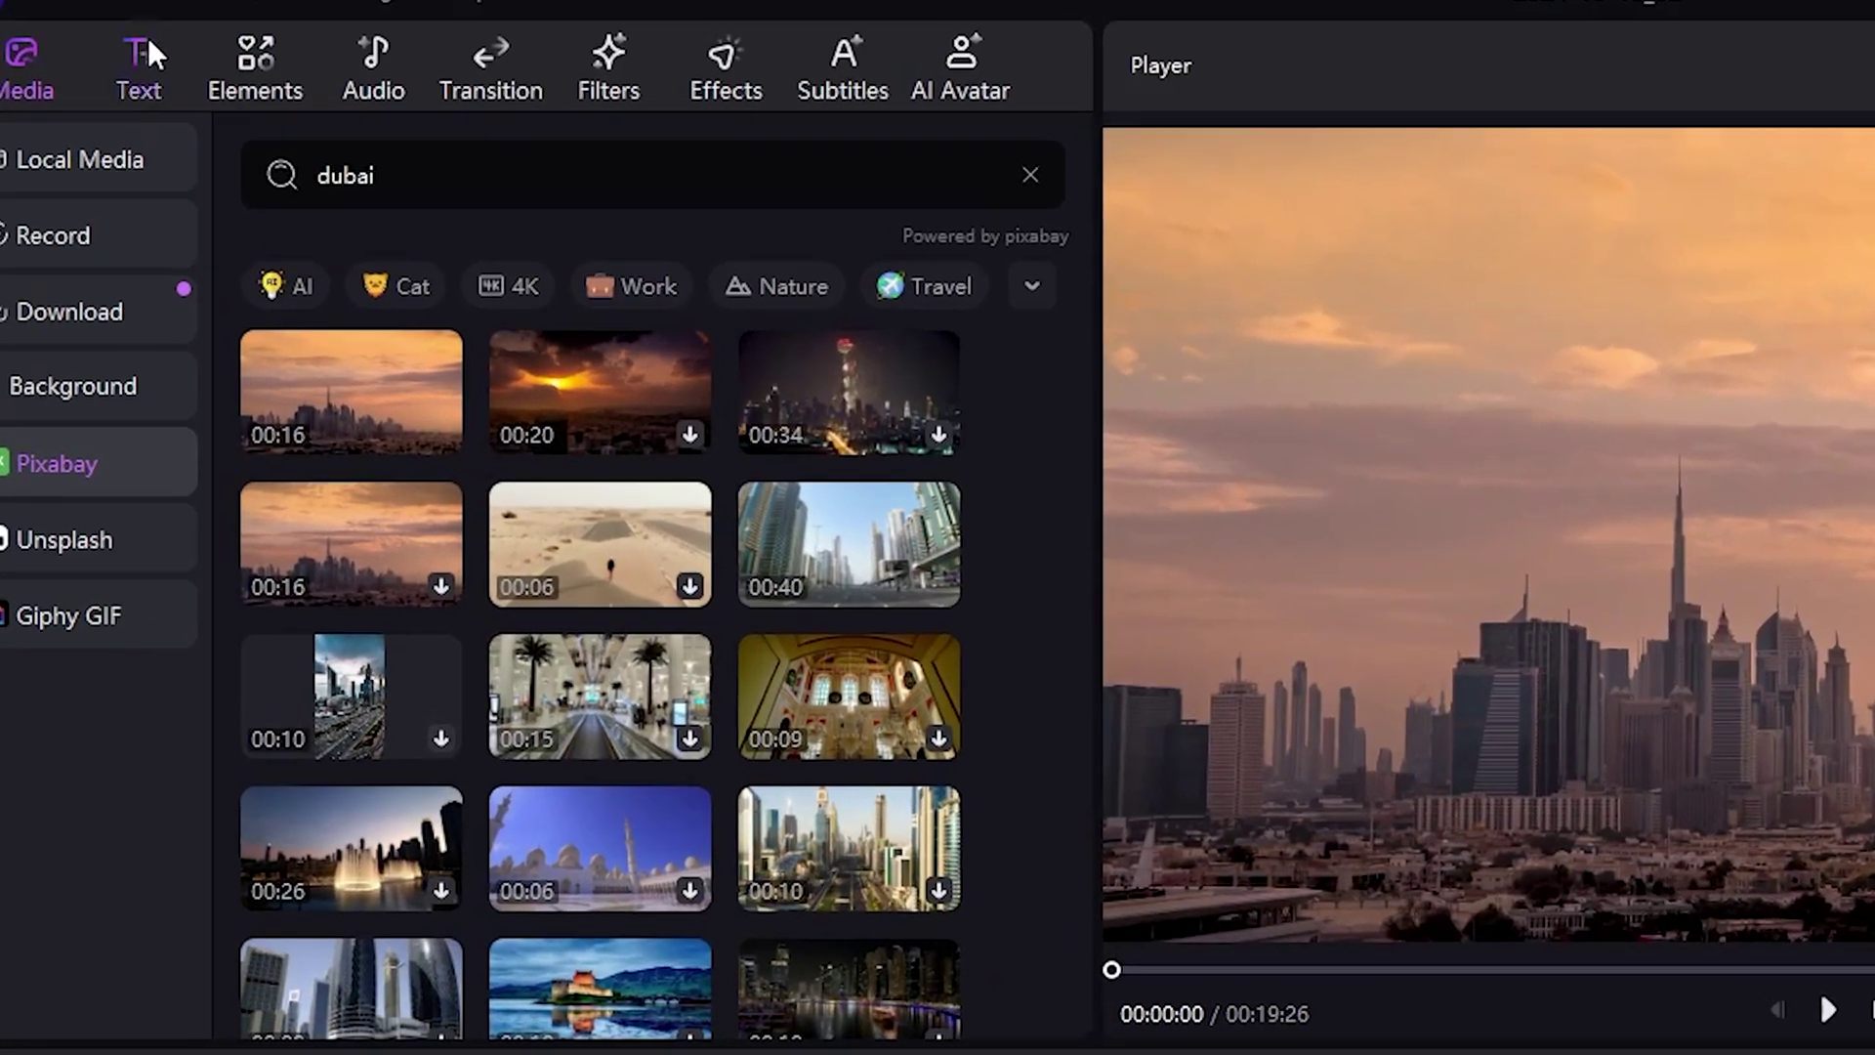
Add the ABCDE text template to the timeline above the skyline clip
click(106, 30)
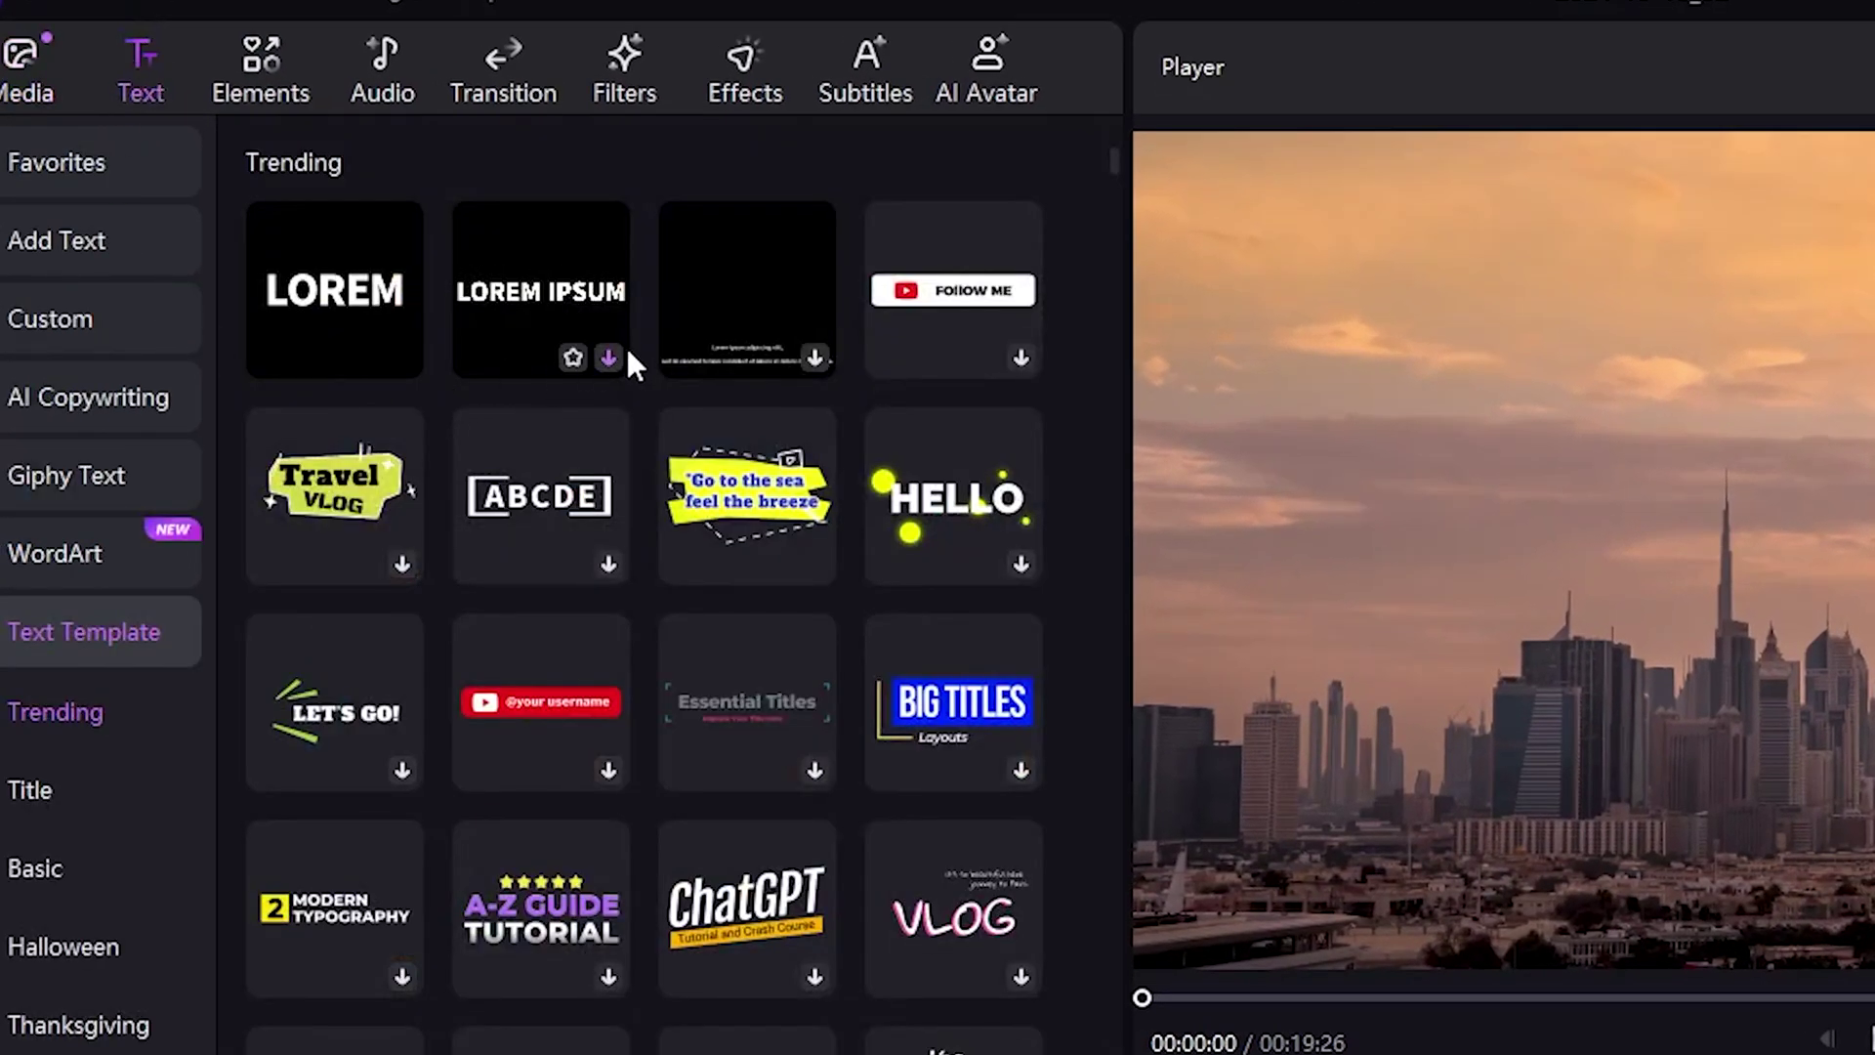
scroll(629, 362, down, 5)
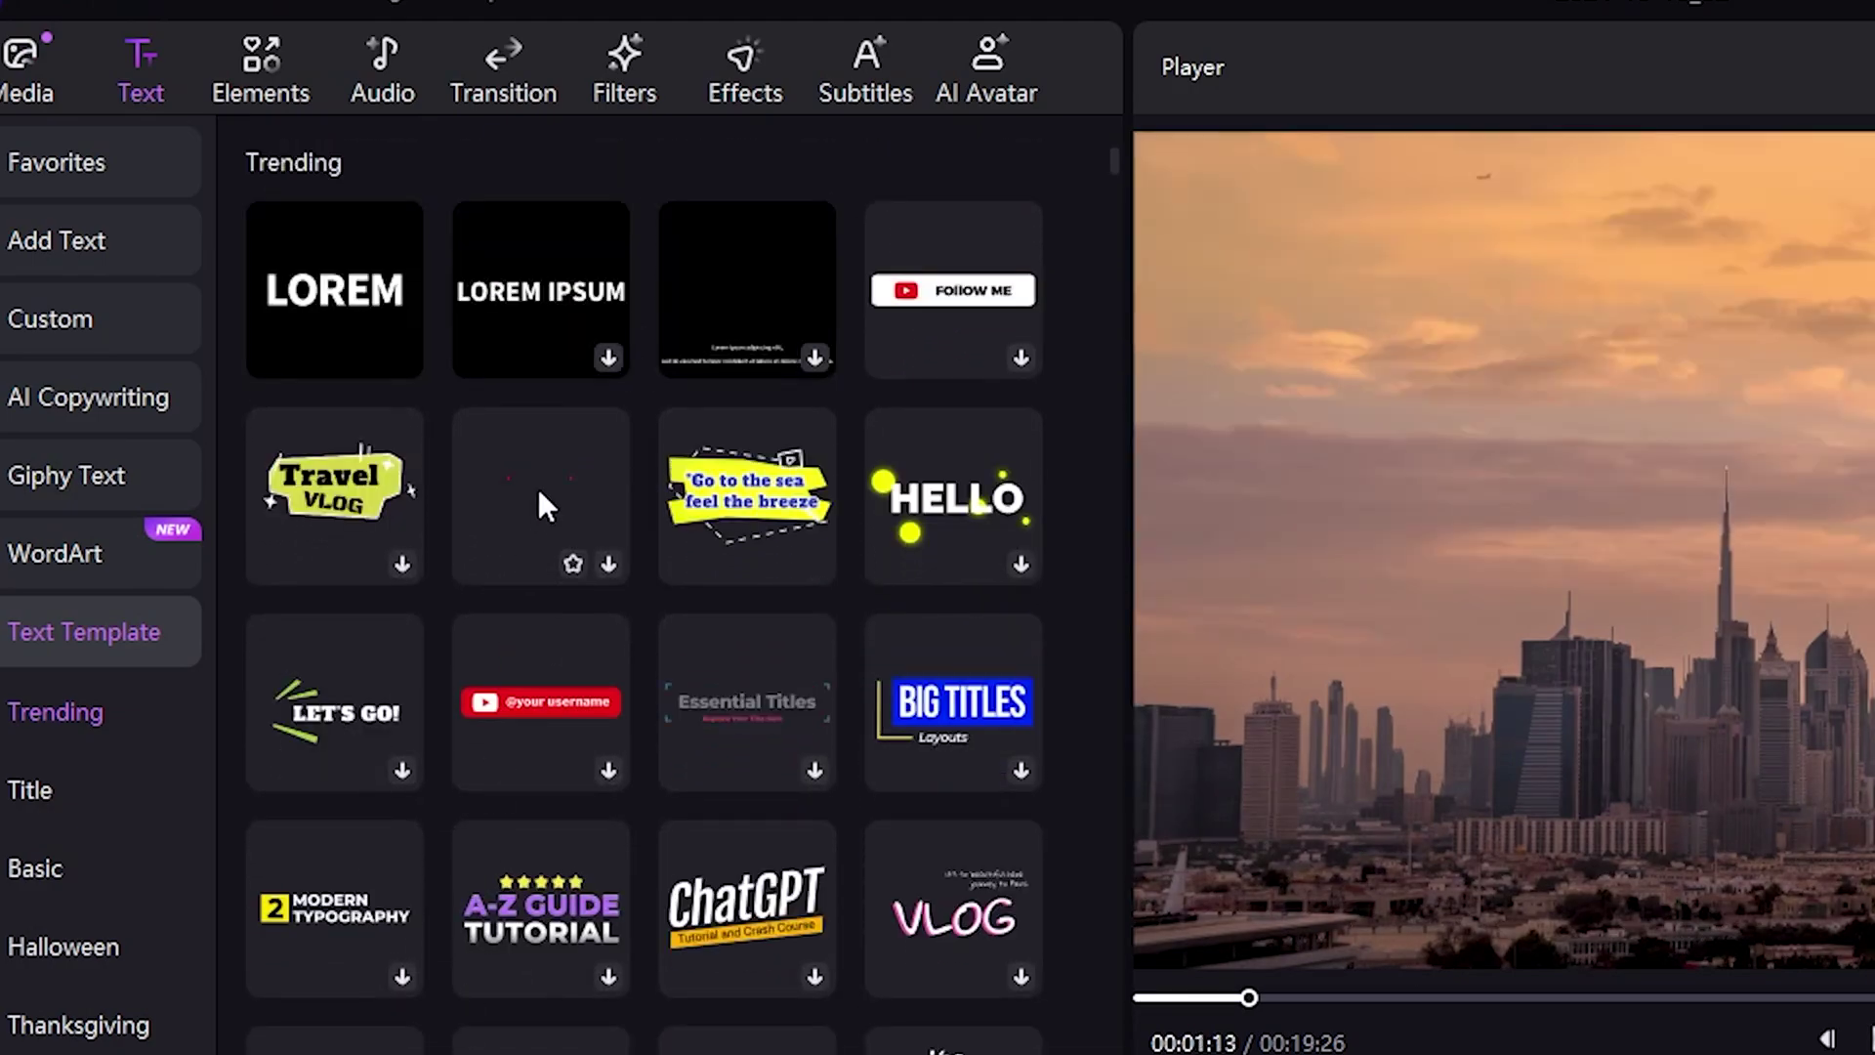
drag(541, 488, 363, 1054)
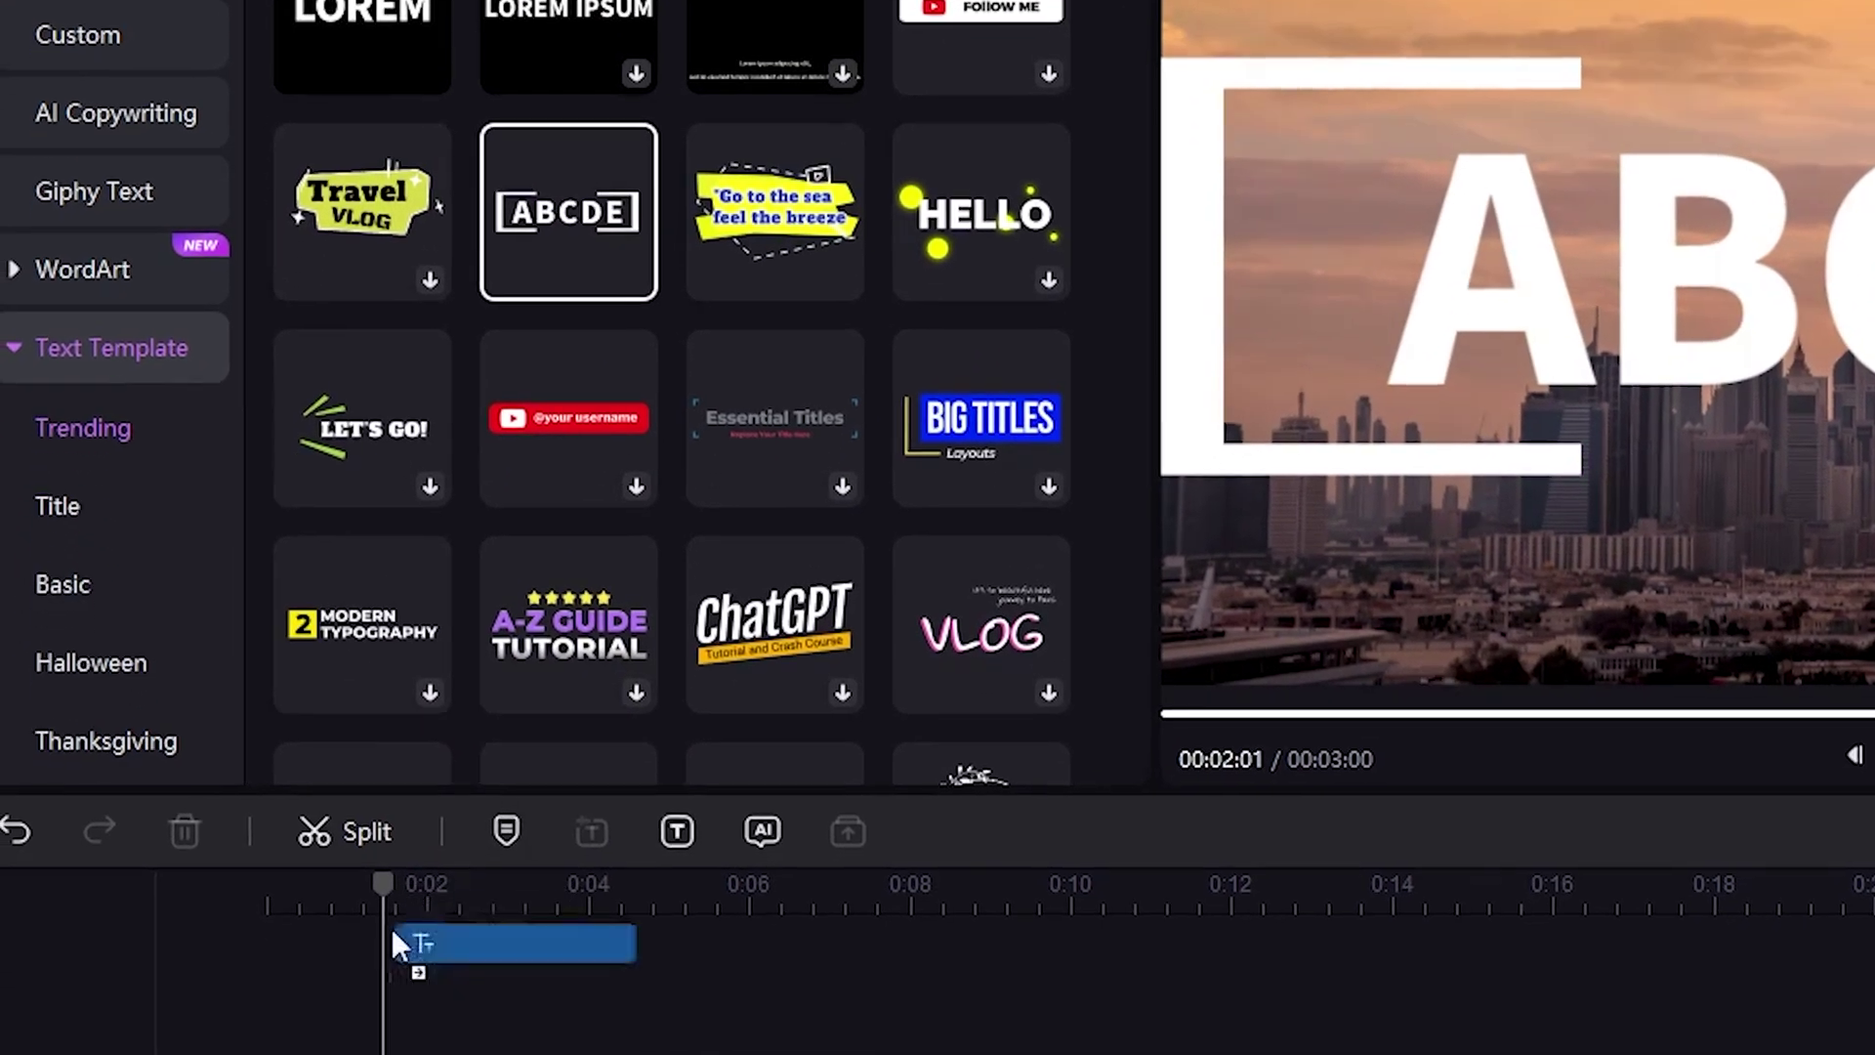
drag(390, 928, 325, 1007)
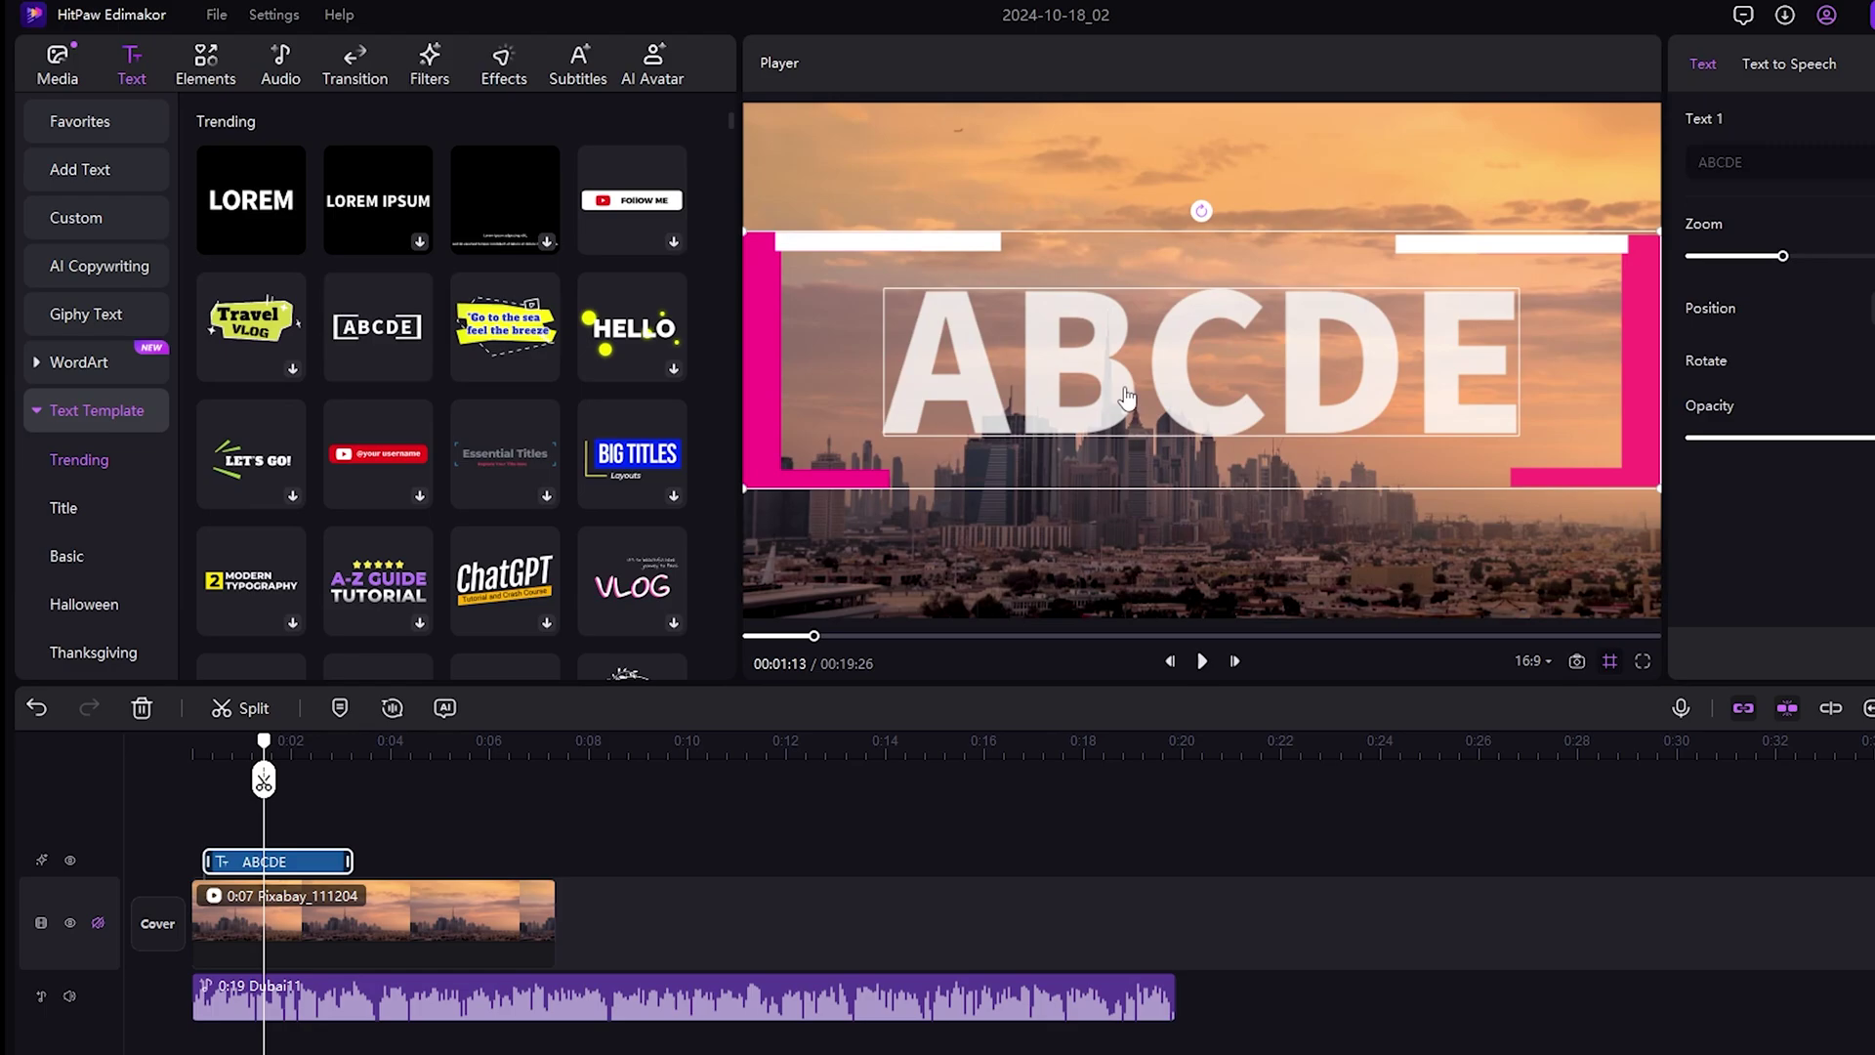
Shrink and centre the title, and set its text to 'top 5 best places to visit in Dubai'
click(1169, 386)
drag(1343, 368, 1236, 357)
drag(1553, 221, 1255, 293)
drag(1107, 375, 1357, 309)
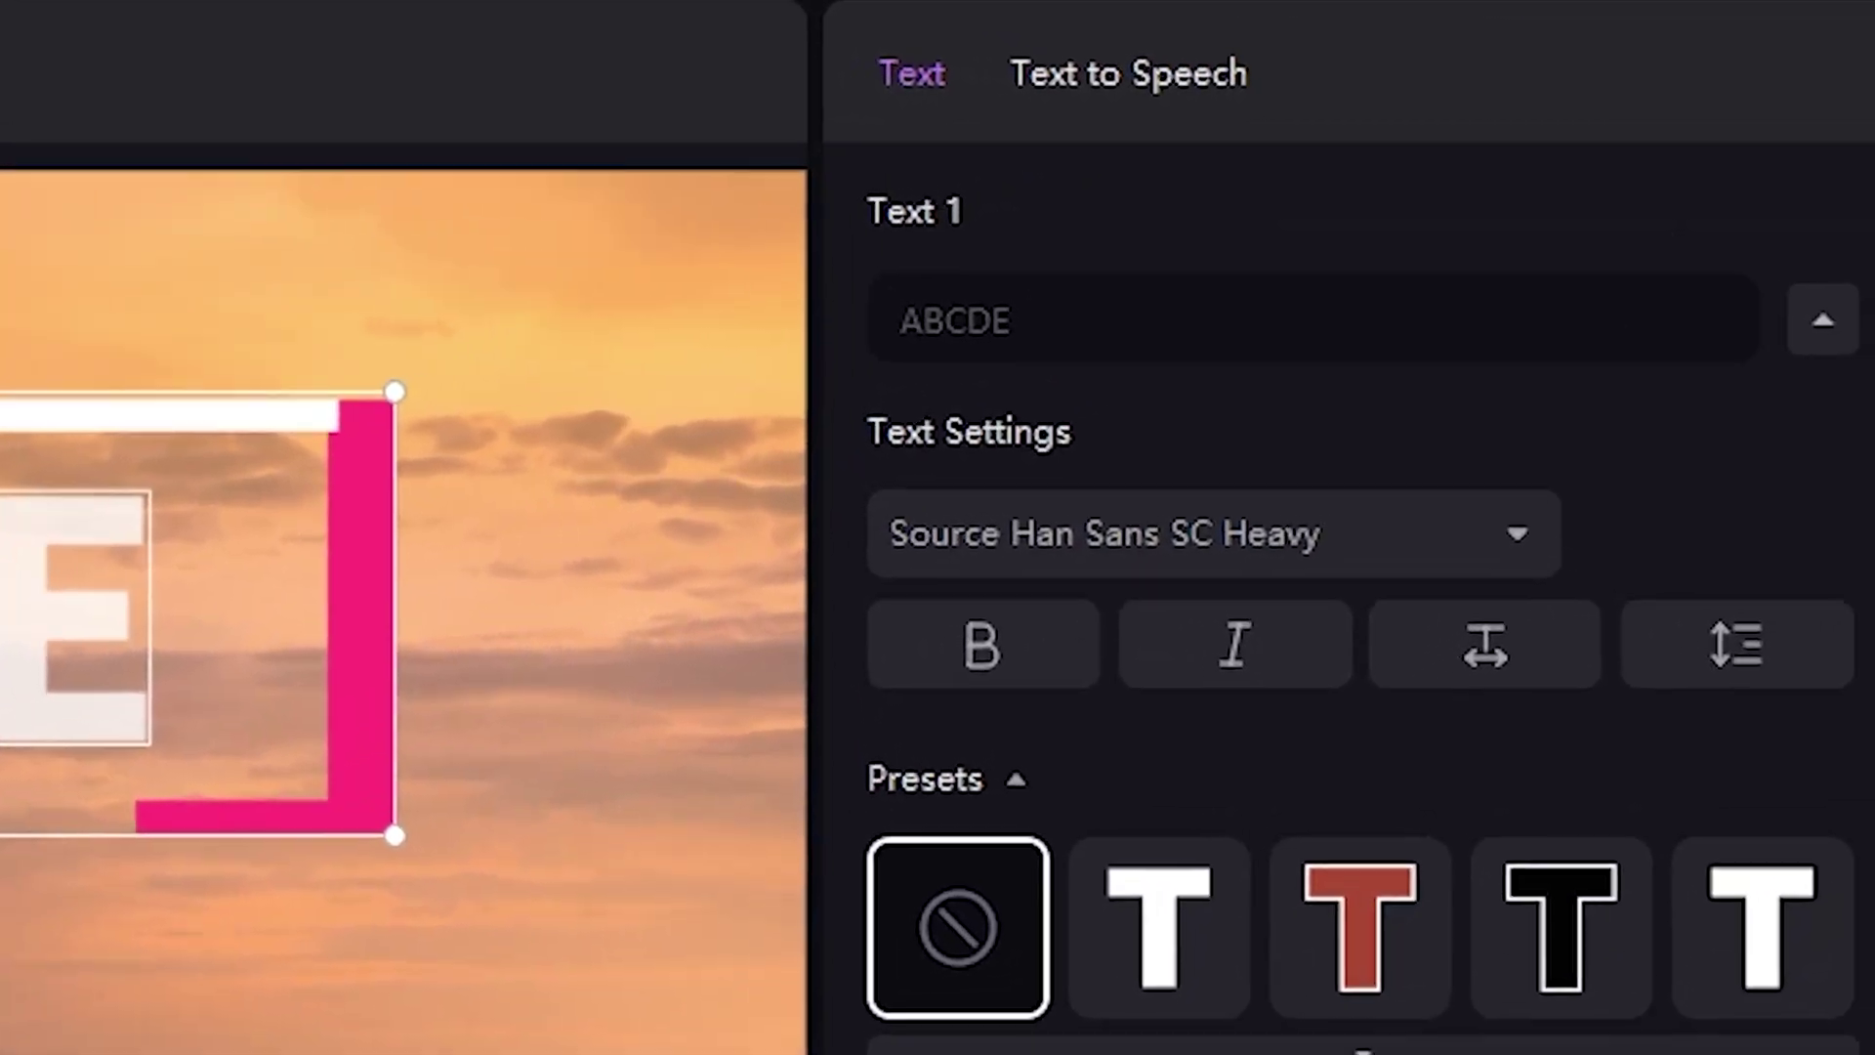
text(Welcome to our guide on the top 5 best places to visit in Dubai)
key(BackSpace)
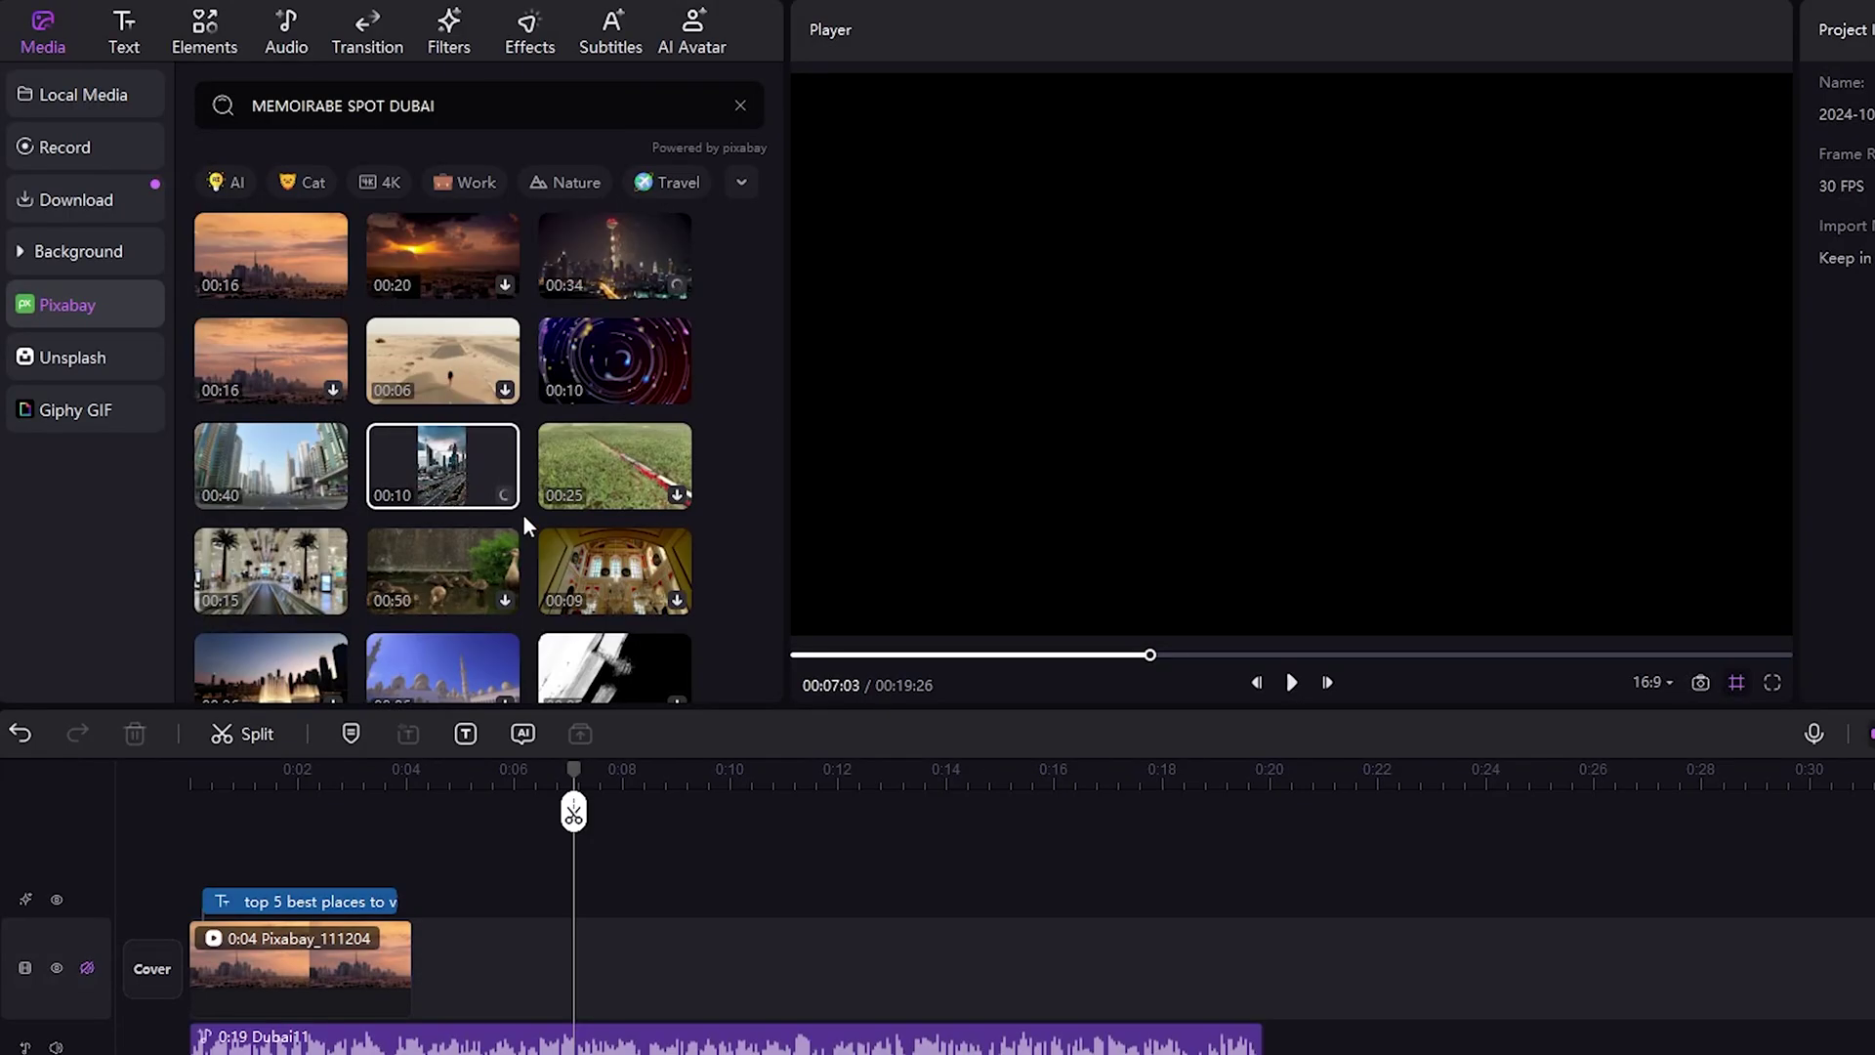
Preview the 00:09 ornate mosque interior clip and place it after the Dubai skyline clip
click(630, 567)
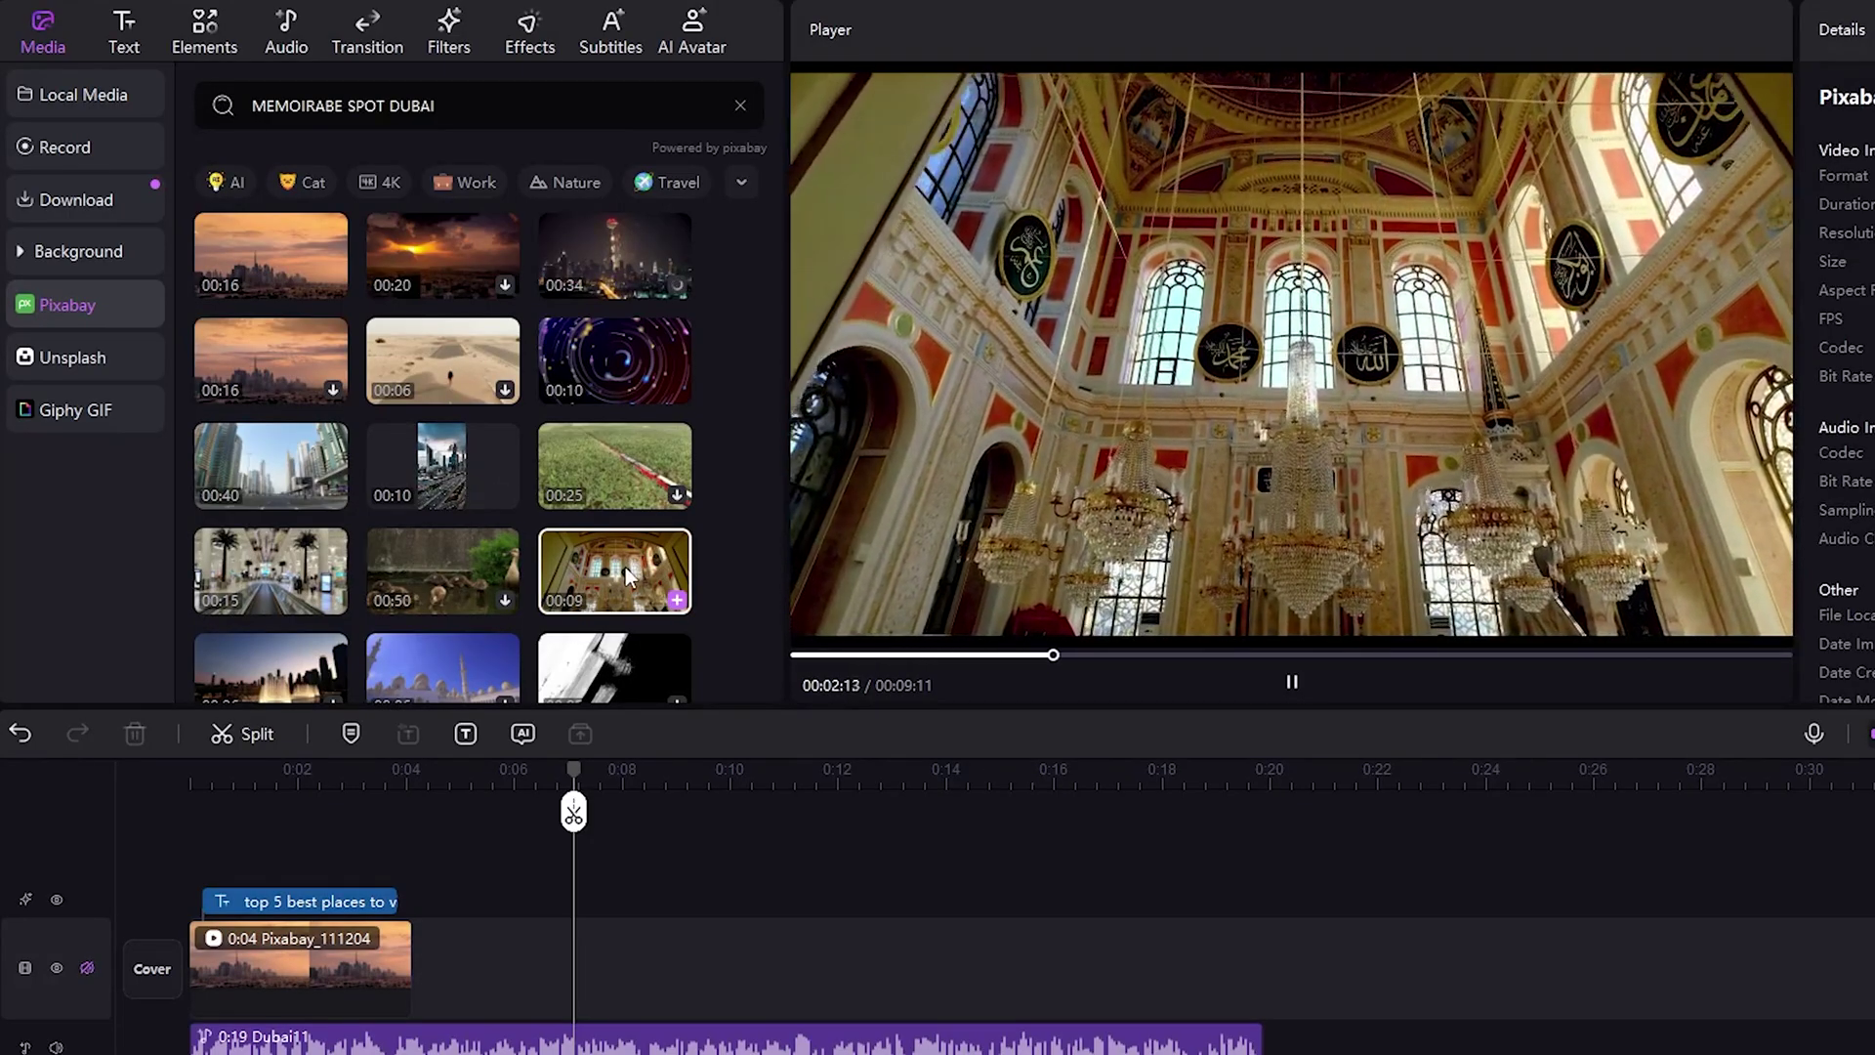
drag(625, 566, 415, 940)
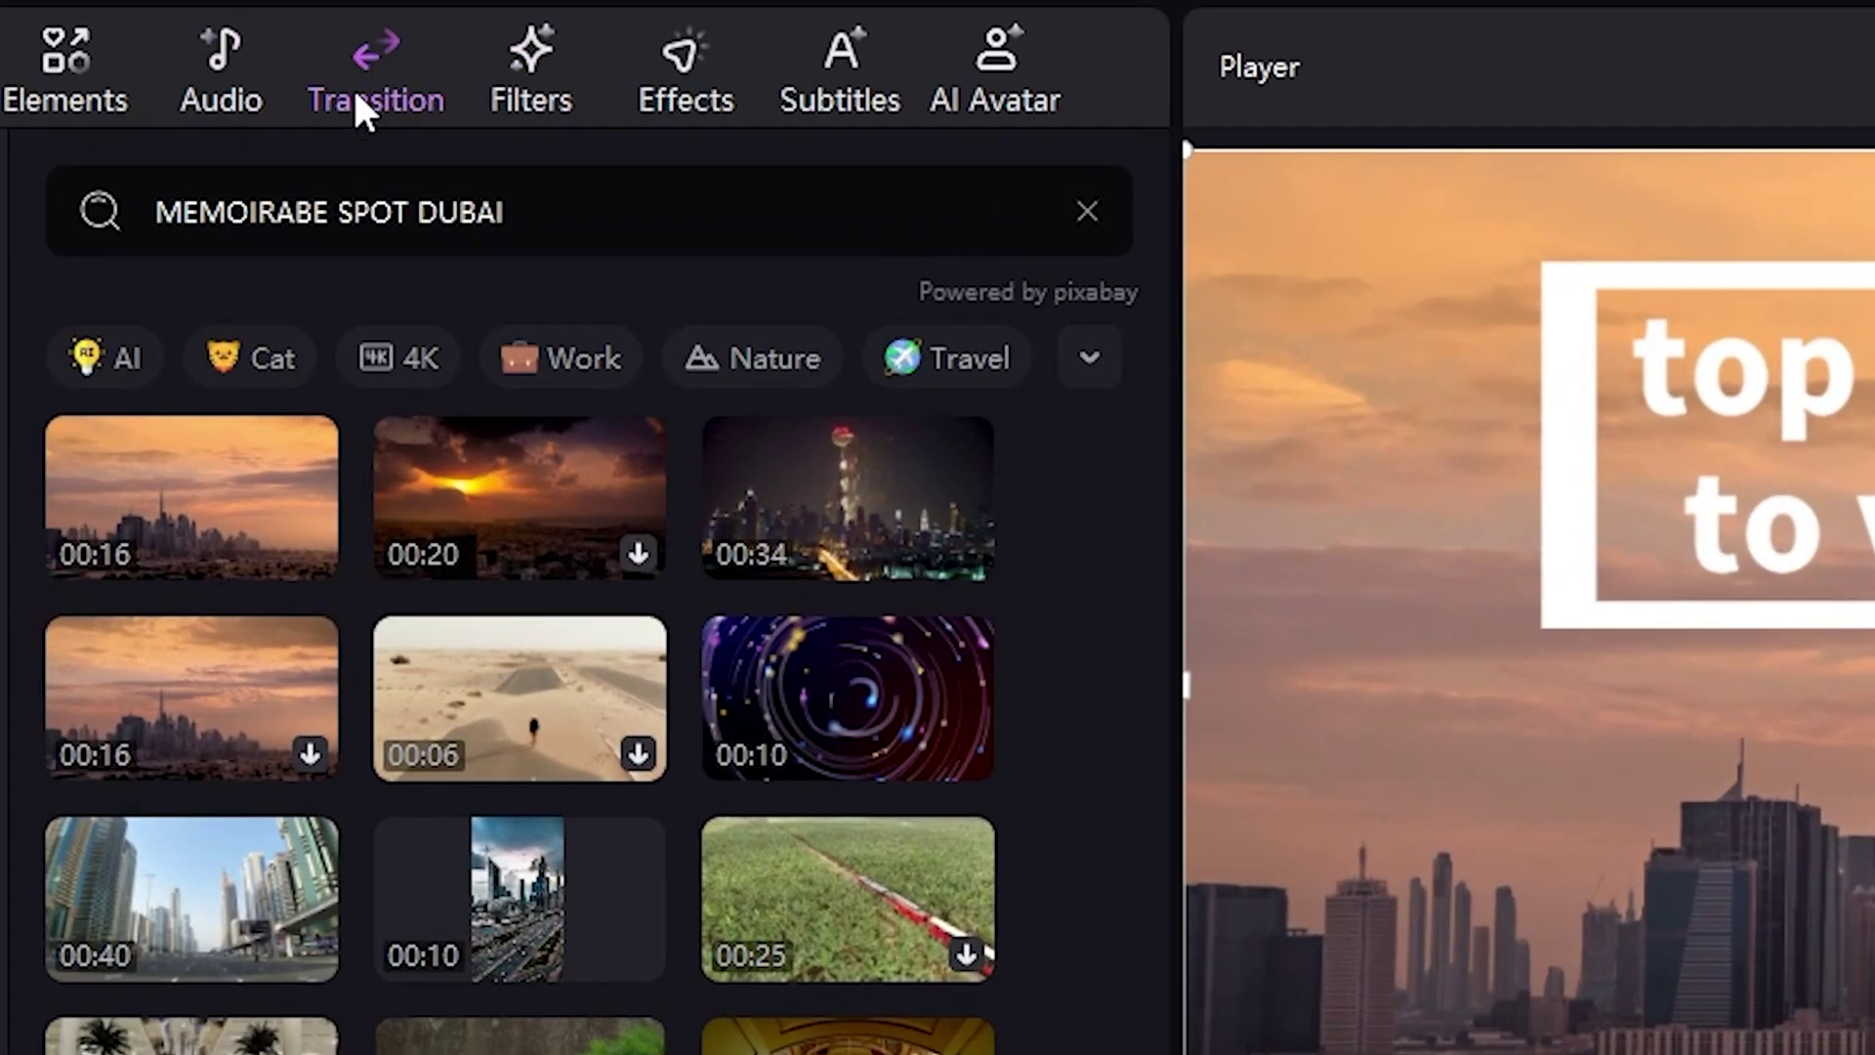
Add a Push Left transition between the first two clips and shorten it to one second
click(361, 41)
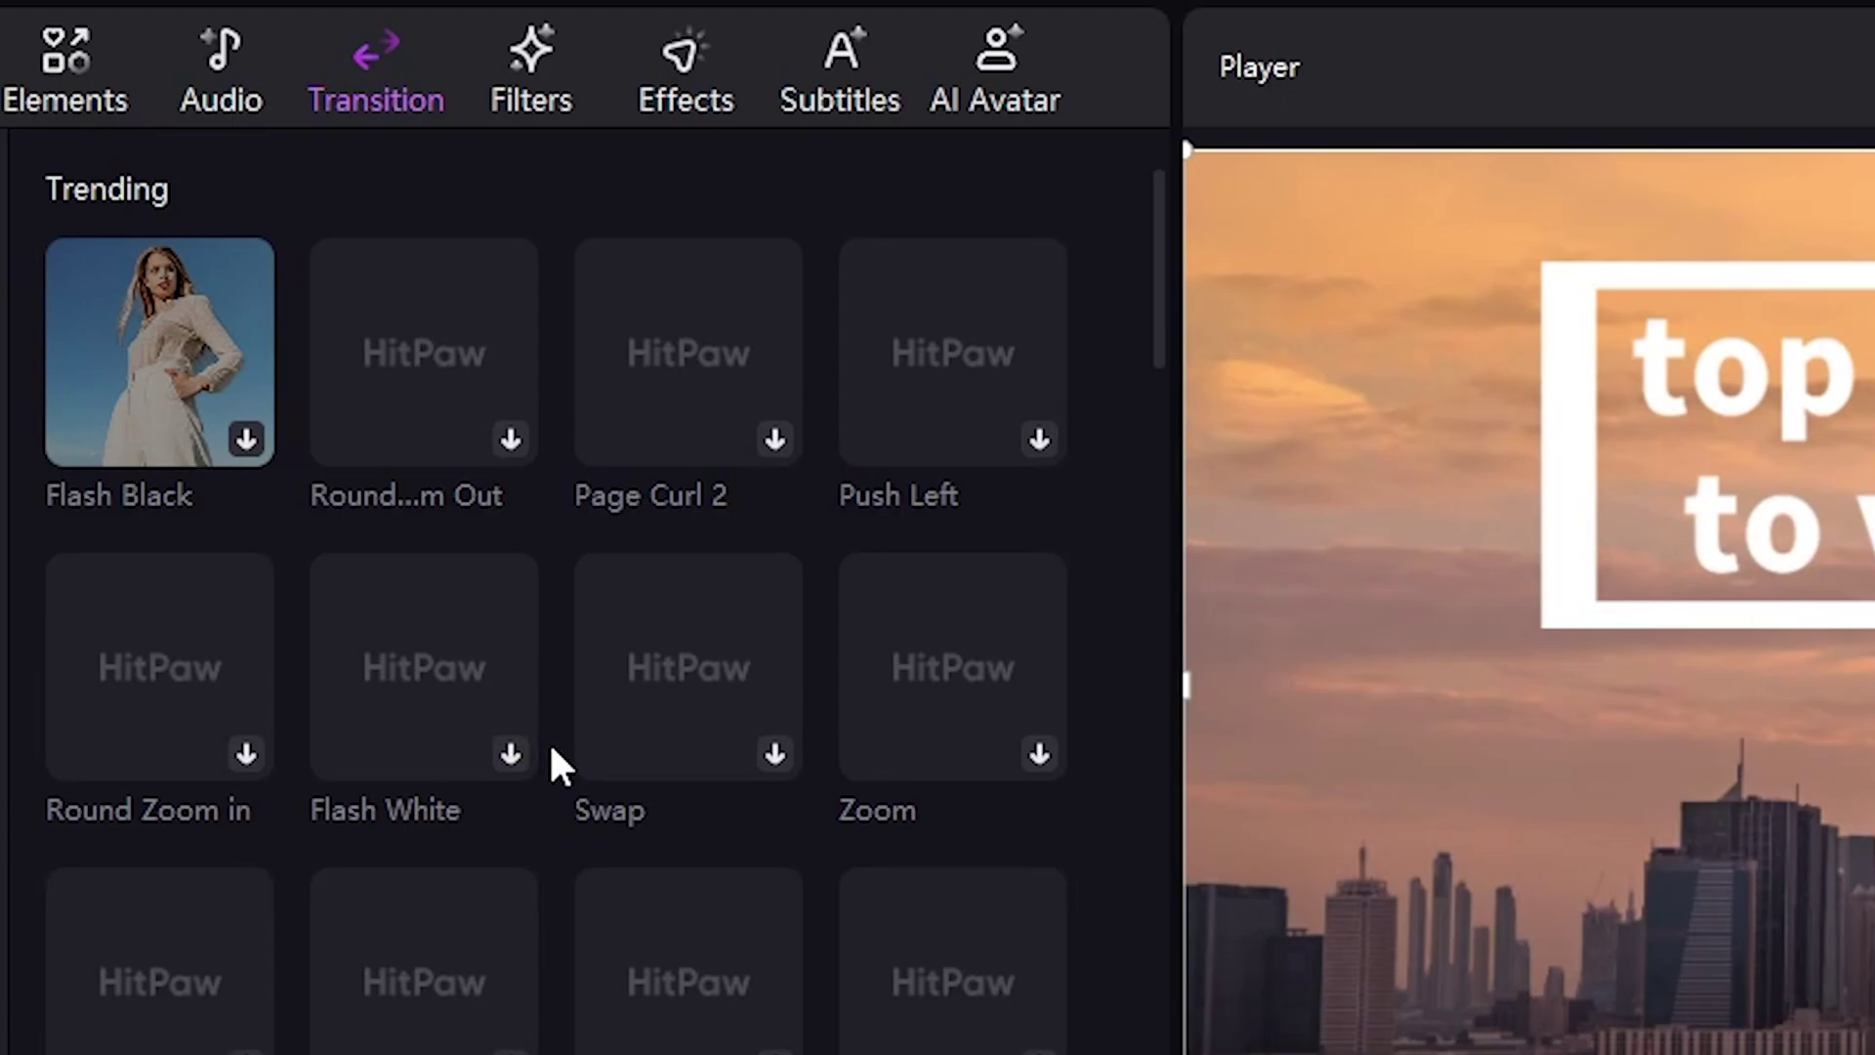
drag(756, 234, 588, 885)
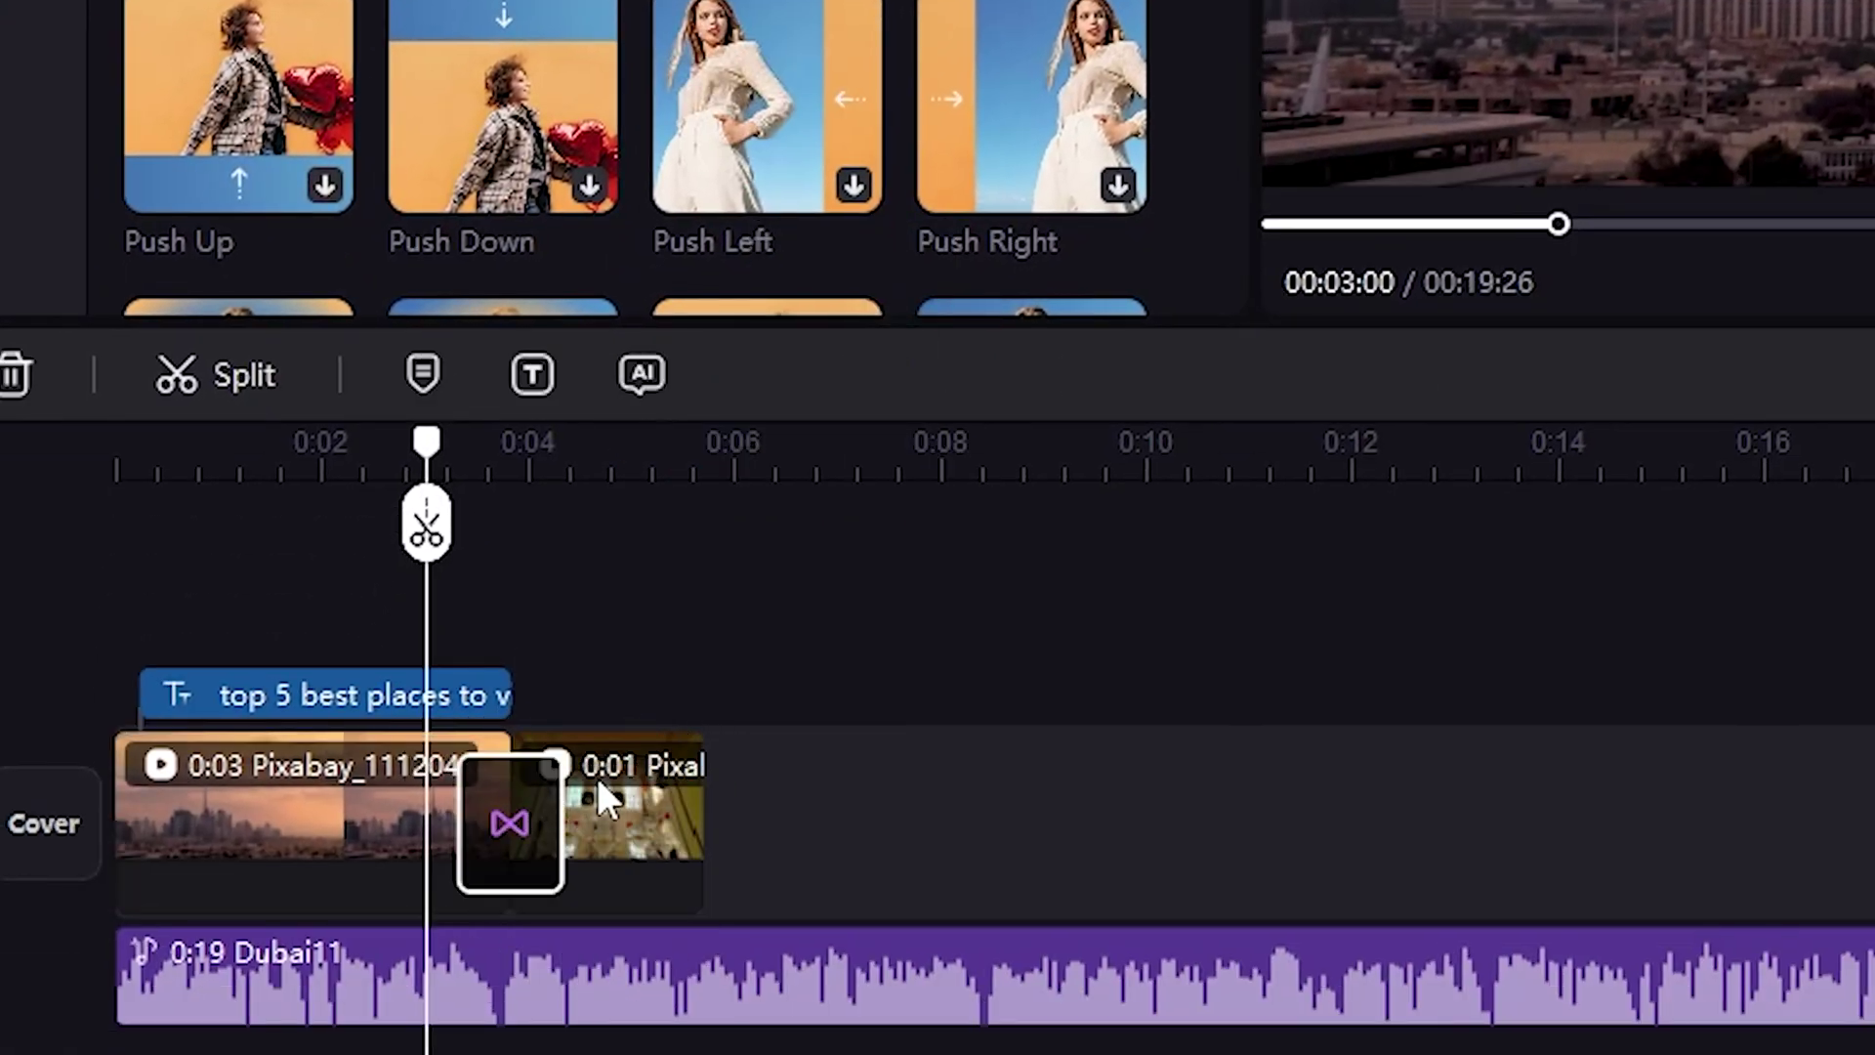
key(space)
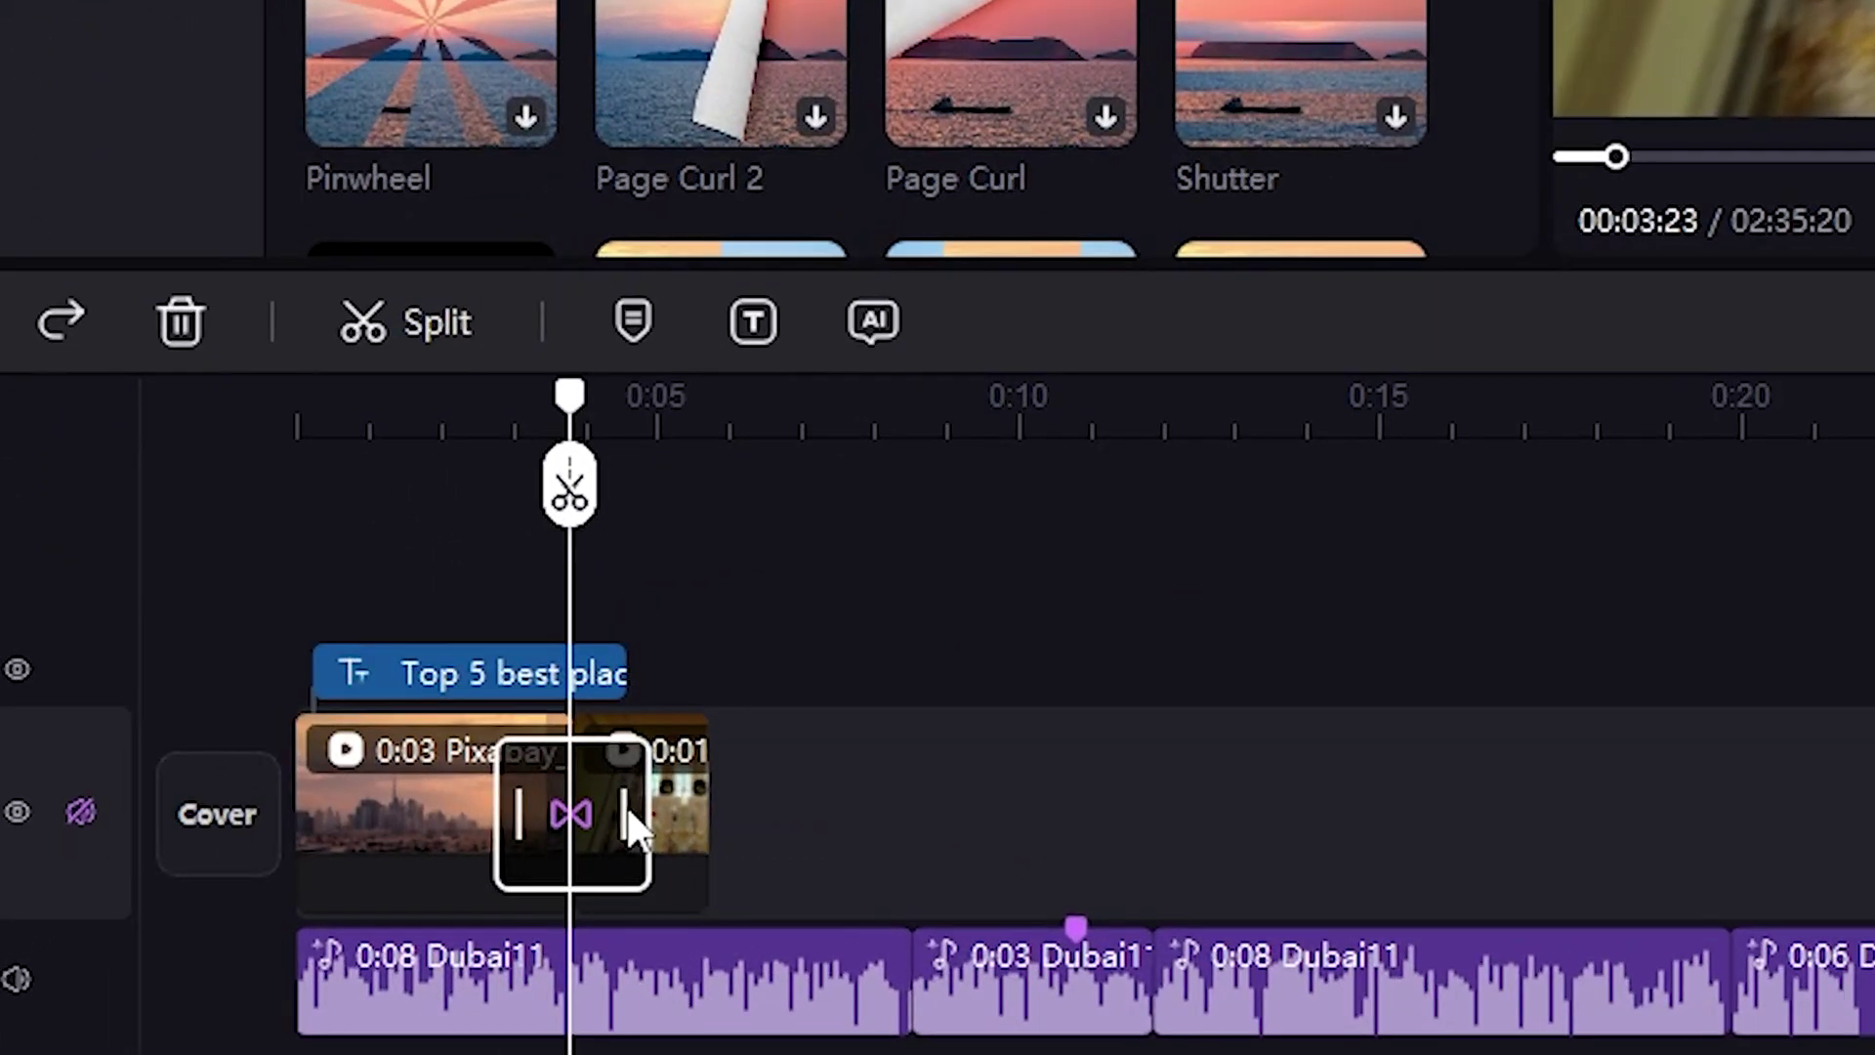
drag(510, 801, 557, 813)
Replay the opening and trim the Dubai title text clip to end at about three seconds
click(376, 410)
key(space)
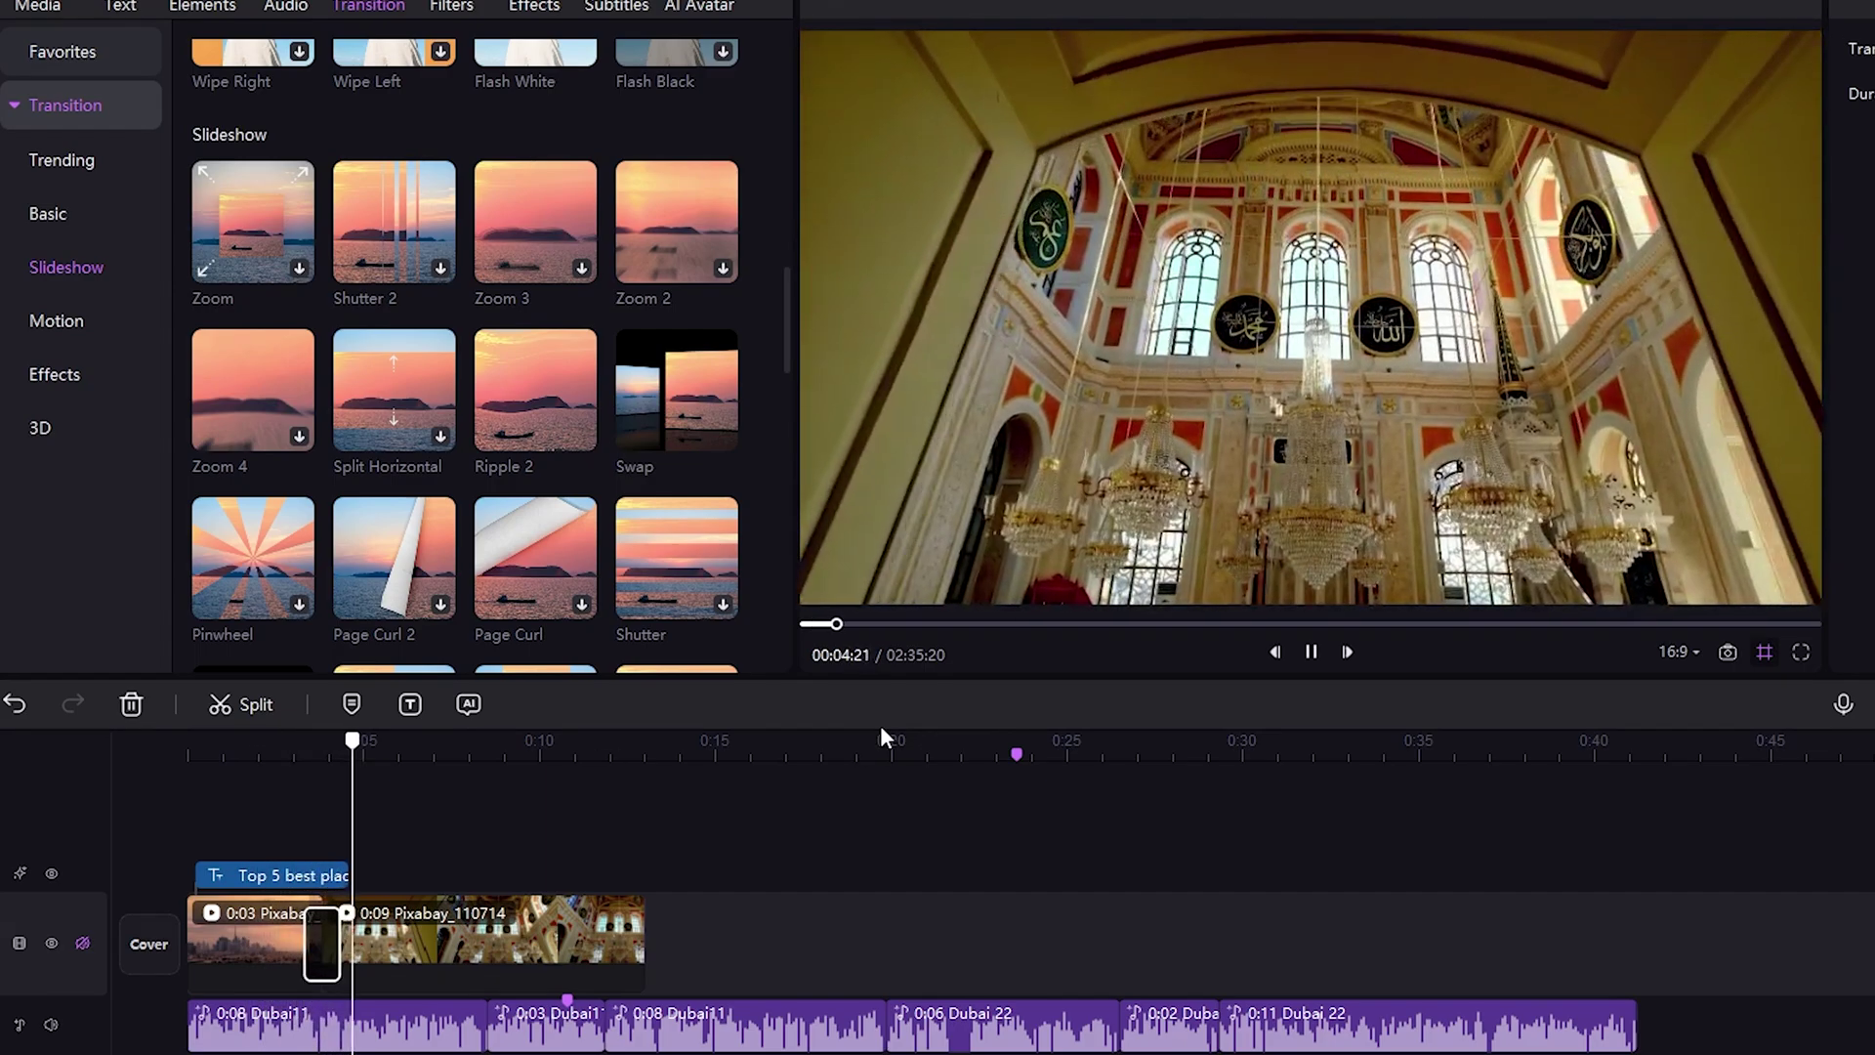
key(space)
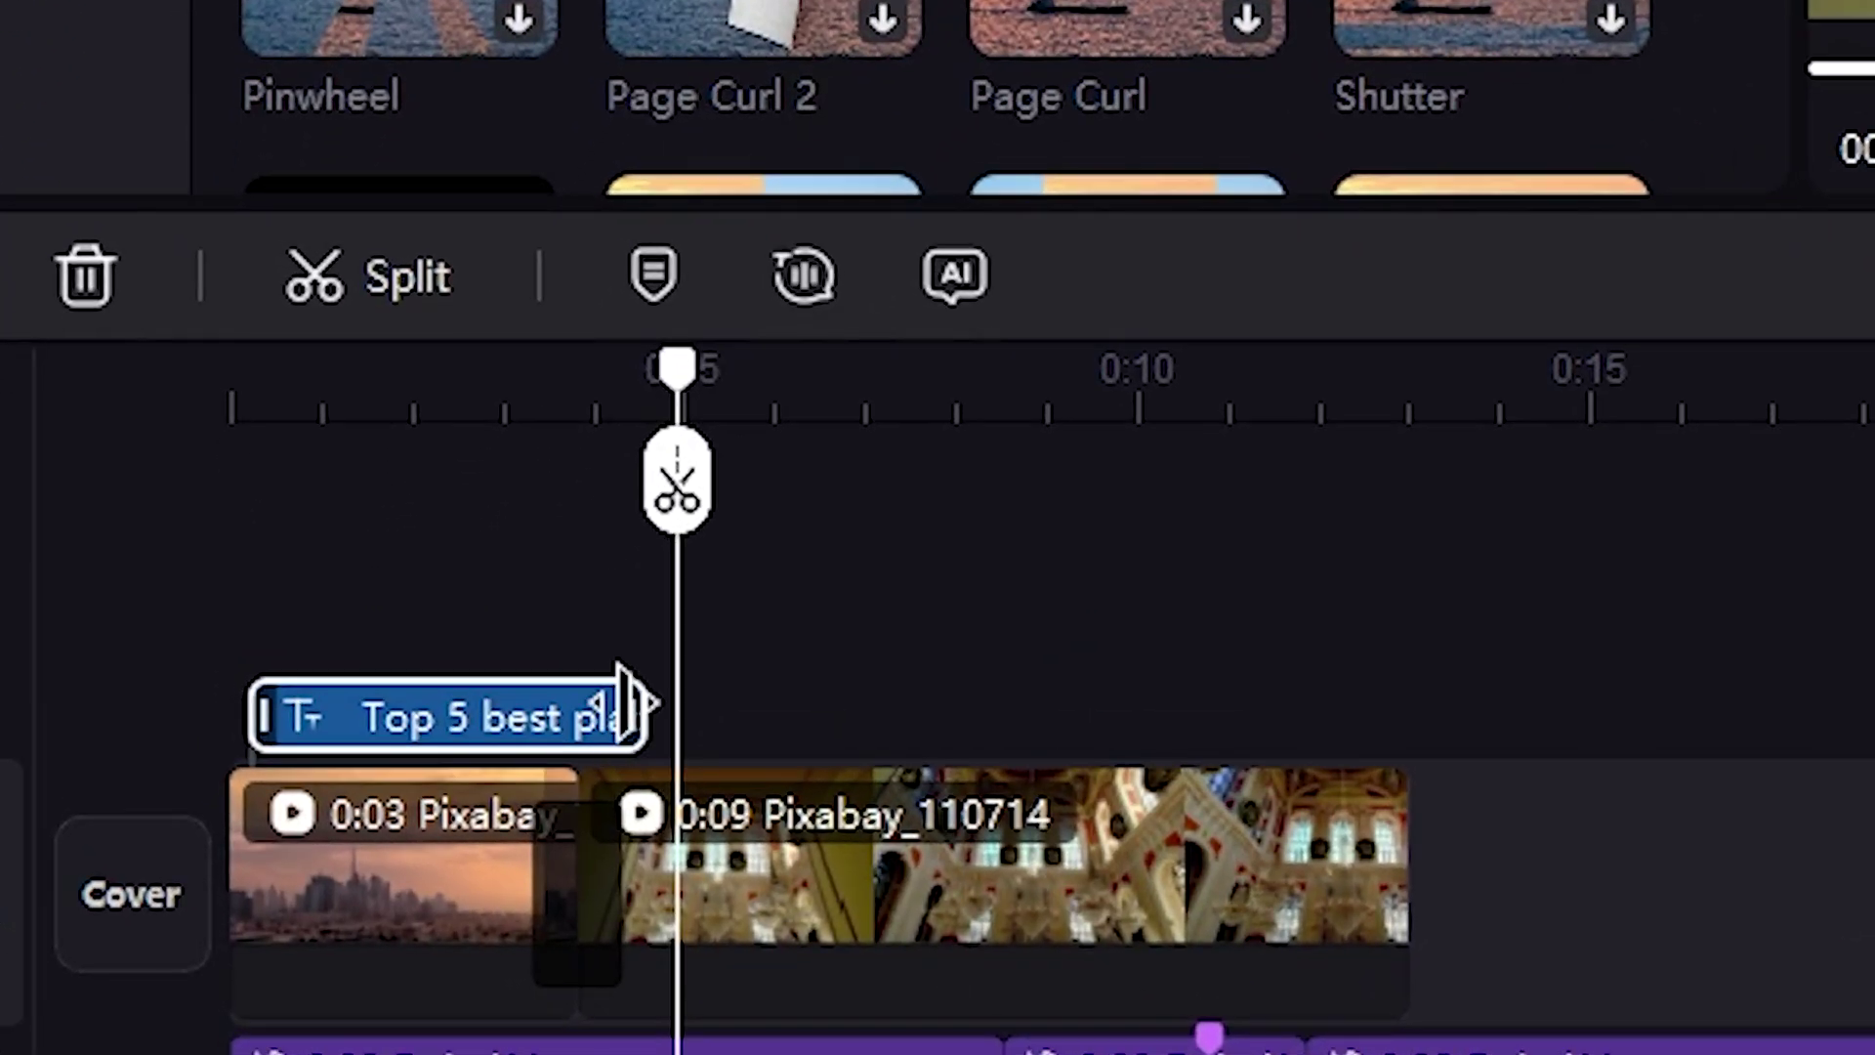
drag(342, 870, 320, 875)
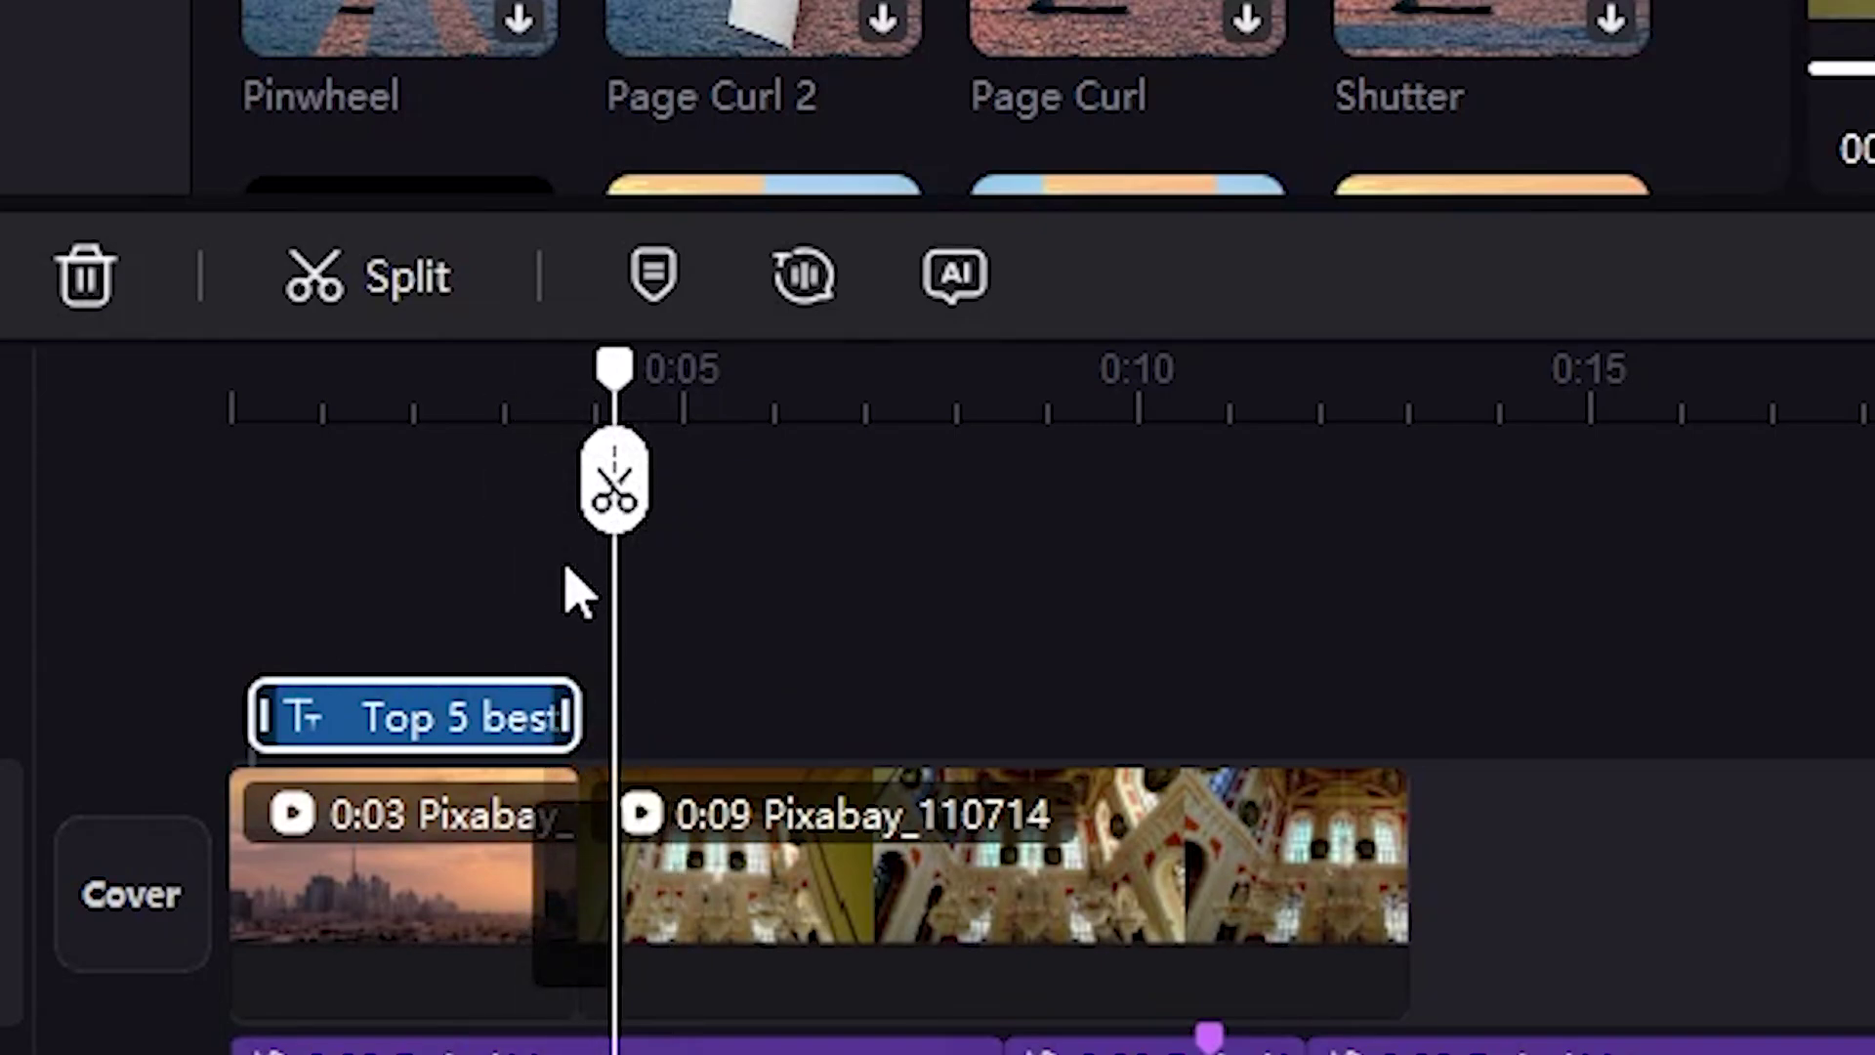
click(588, 401)
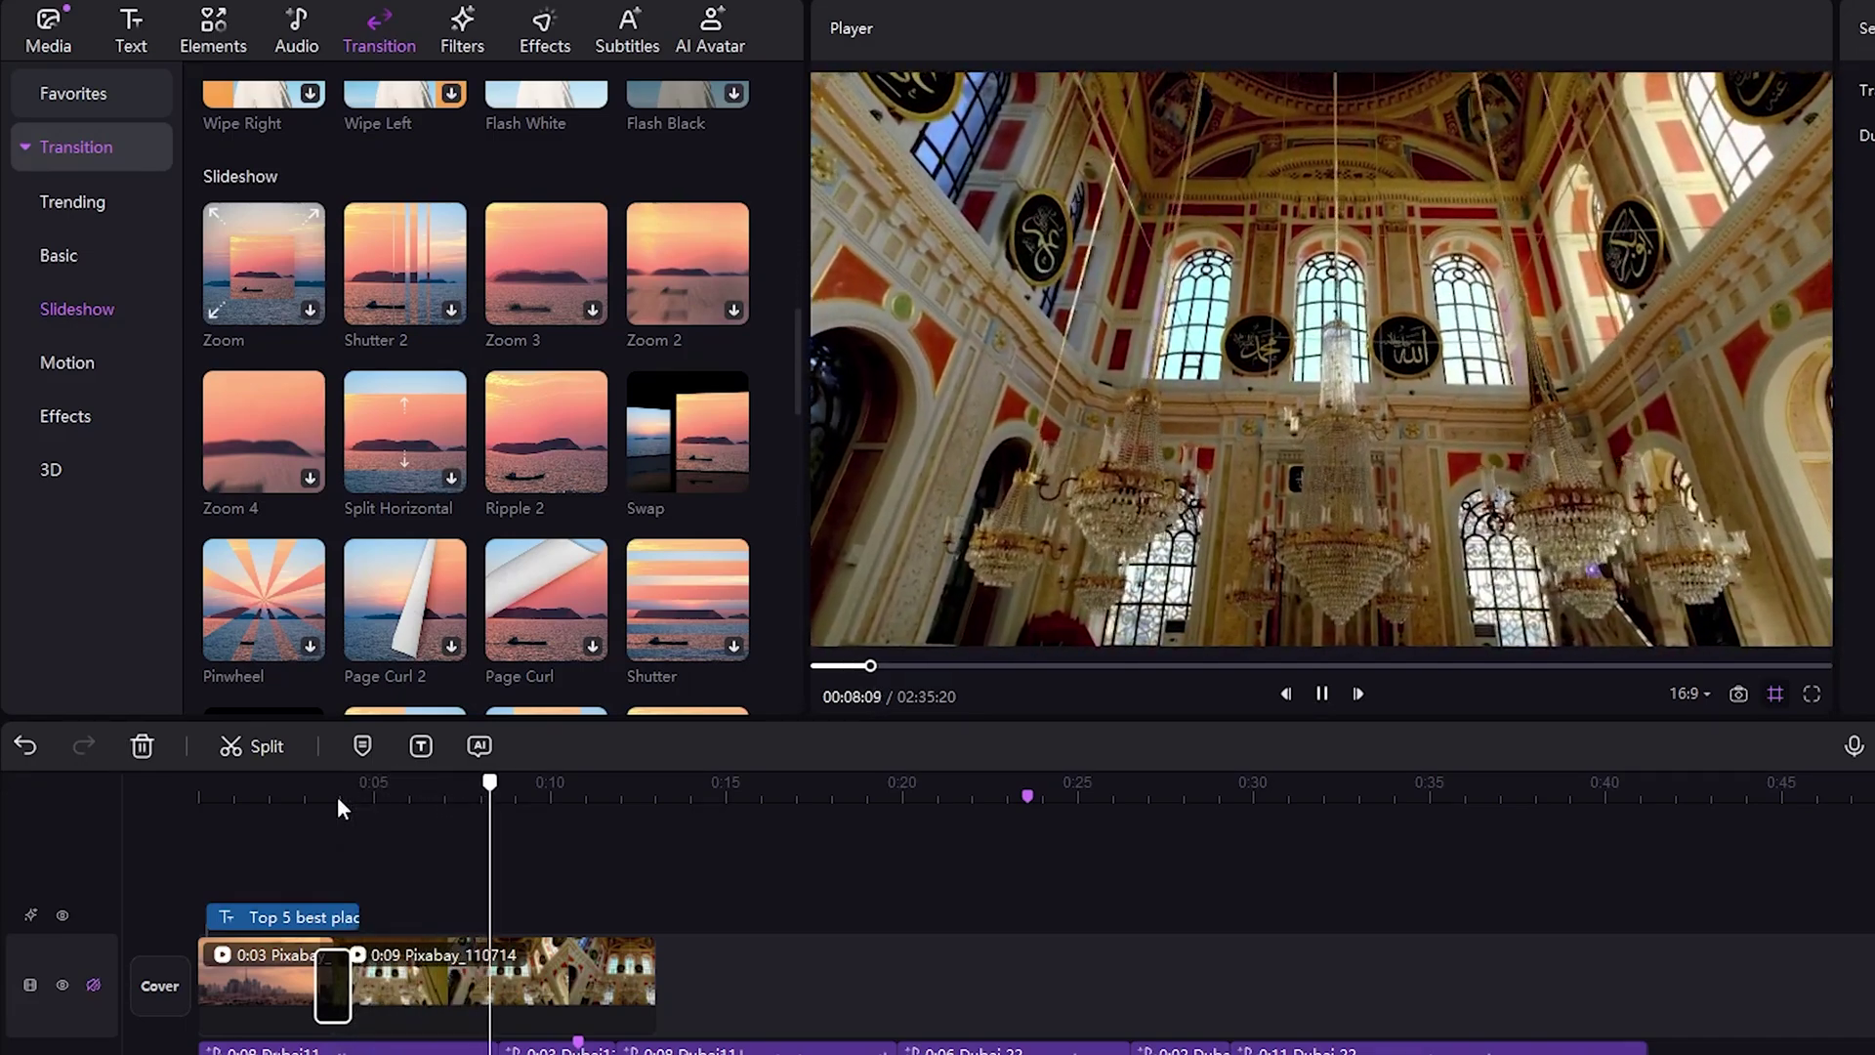
Search Pixabay for a Dubai Mall clip, add the 13-second result, then undo it
key(space)
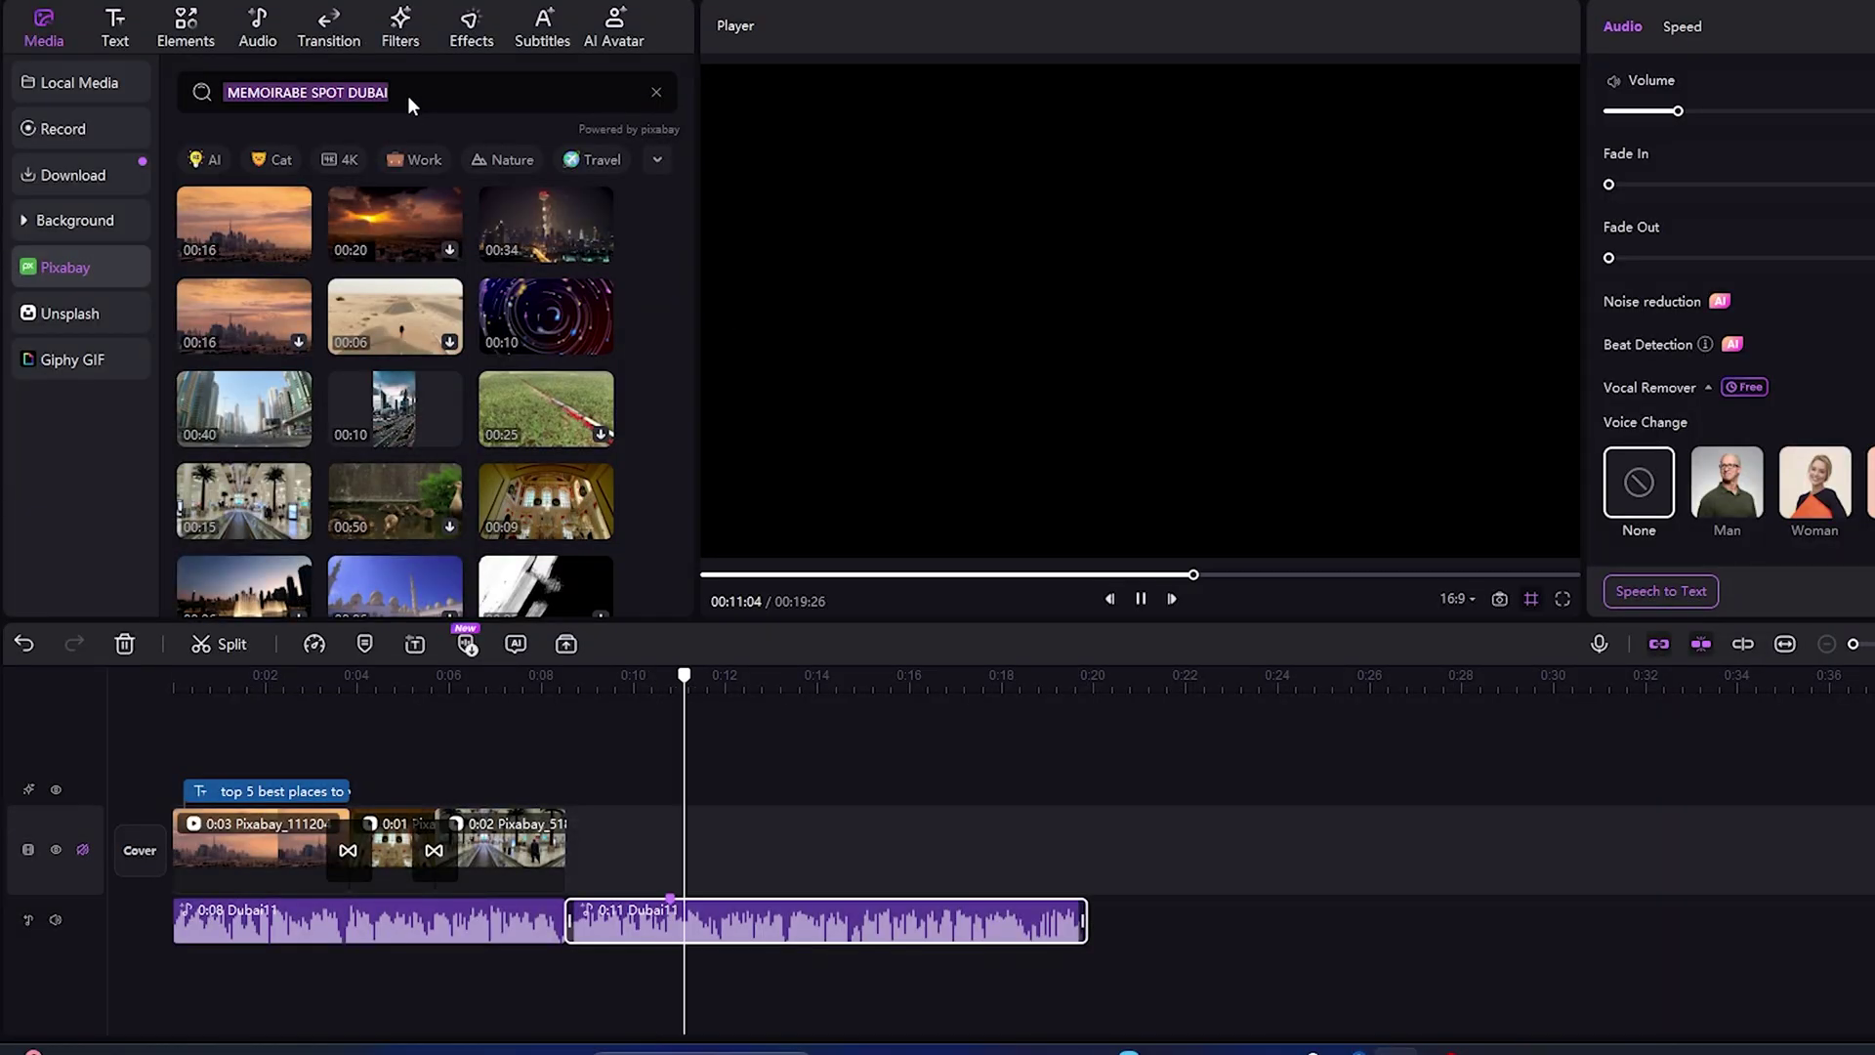
text(ll)
key(Return)
scroll(390, 391, down, 2)
click(244, 457)
drag(245, 457, 647, 753)
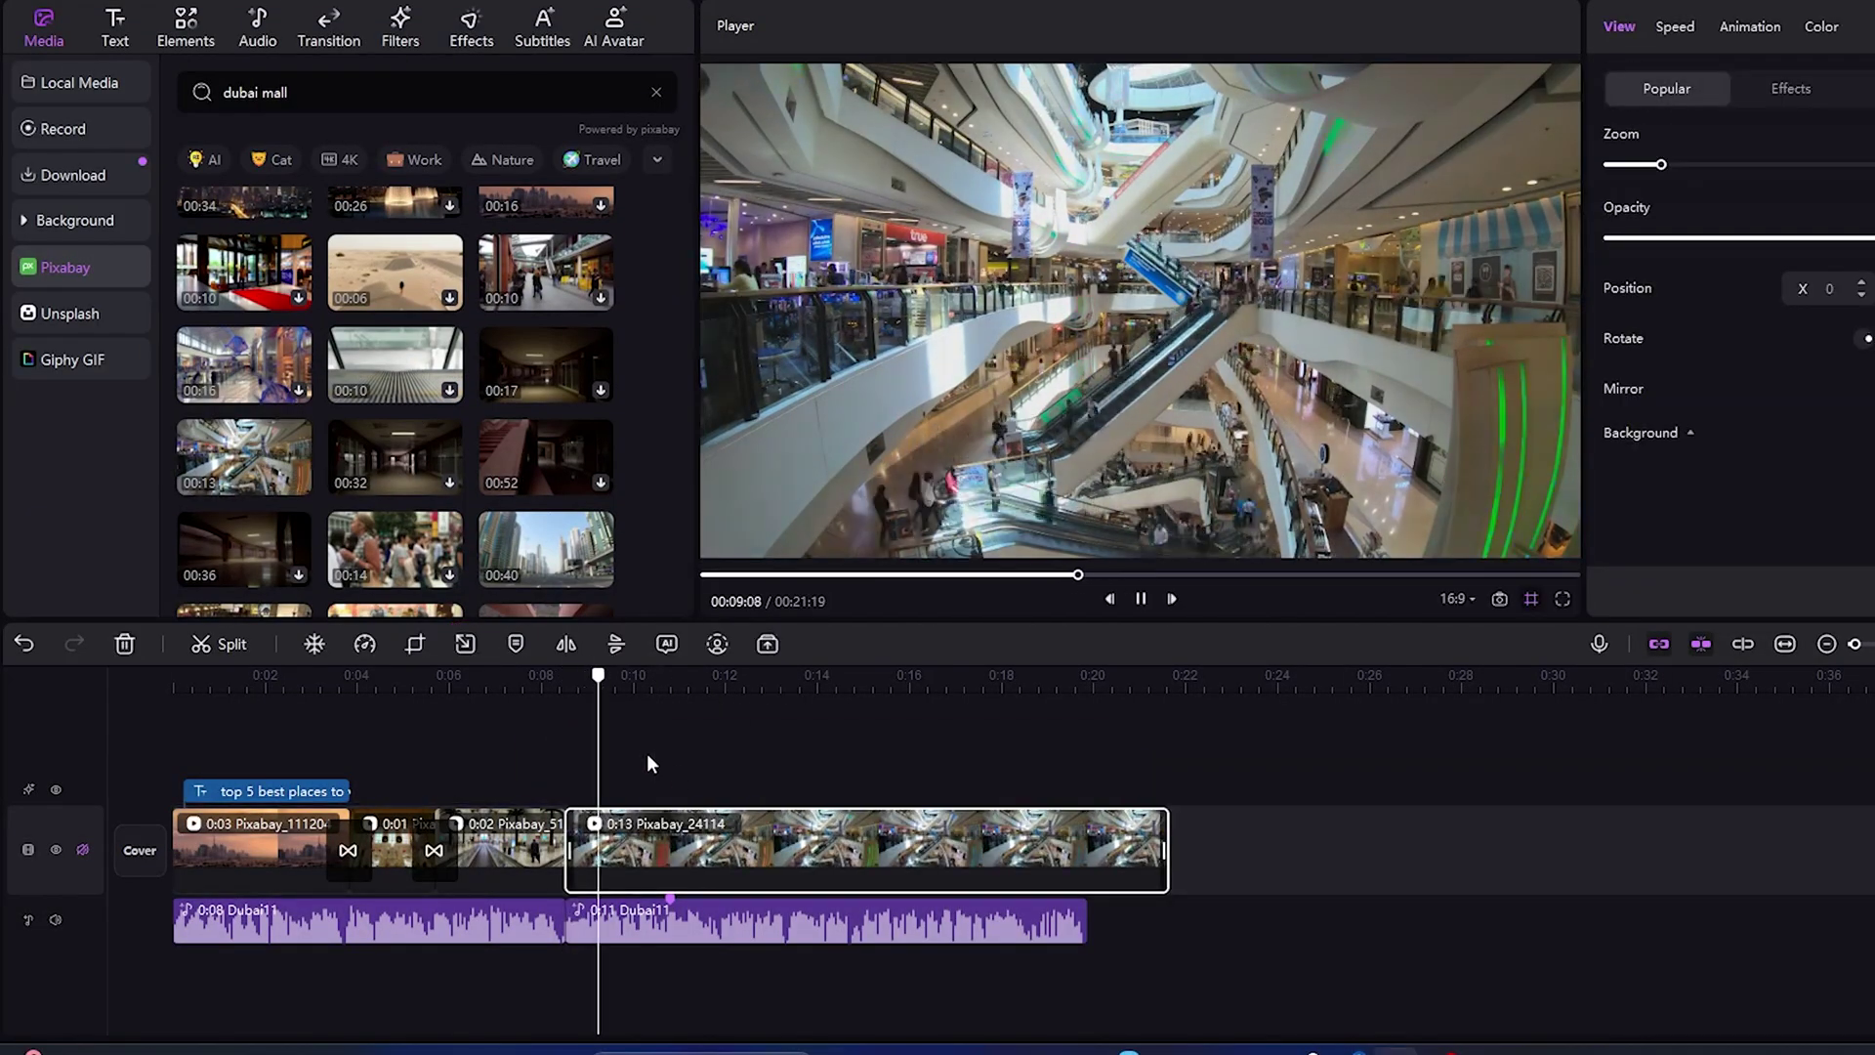
key(ctrl+z)
Search for 'world' and 'dubai' clips and preview a Dubai night clip
text(world)
key(Return)
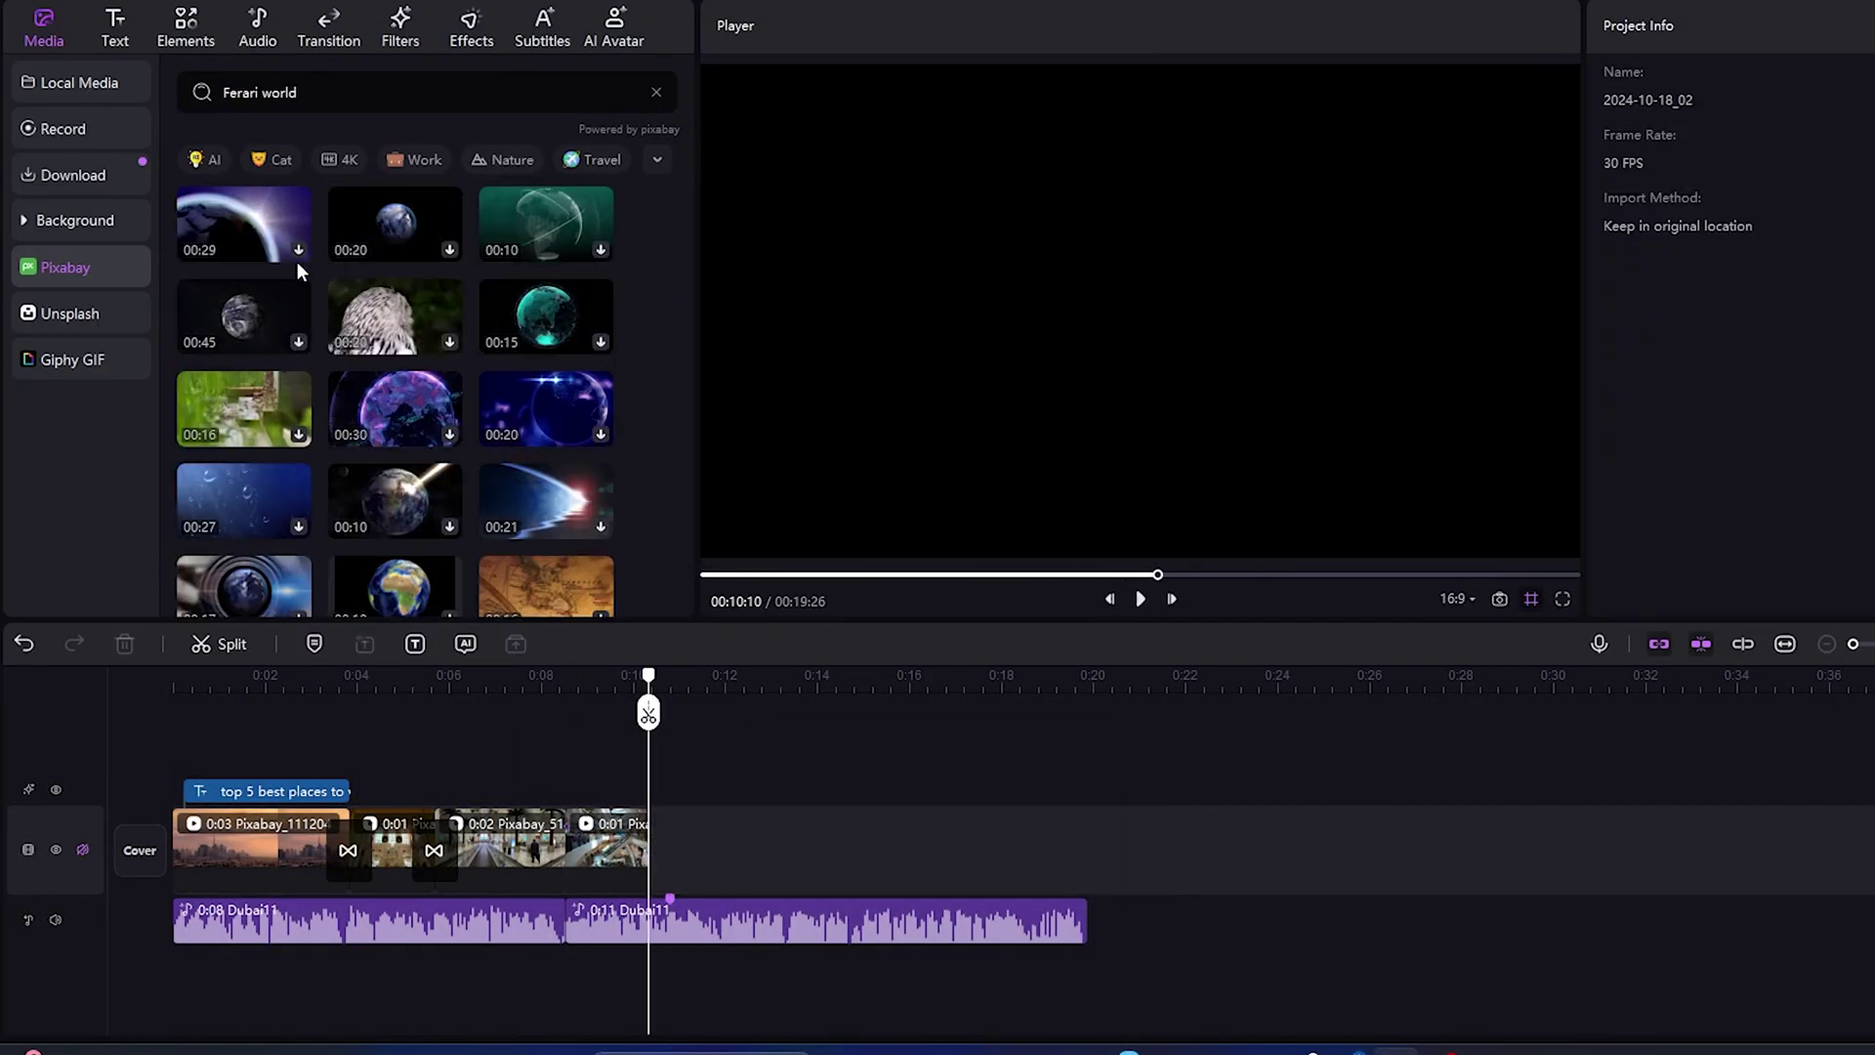
text(dubai)
key(Return)
click(473, 310)
scroll(524, 283, down, 4)
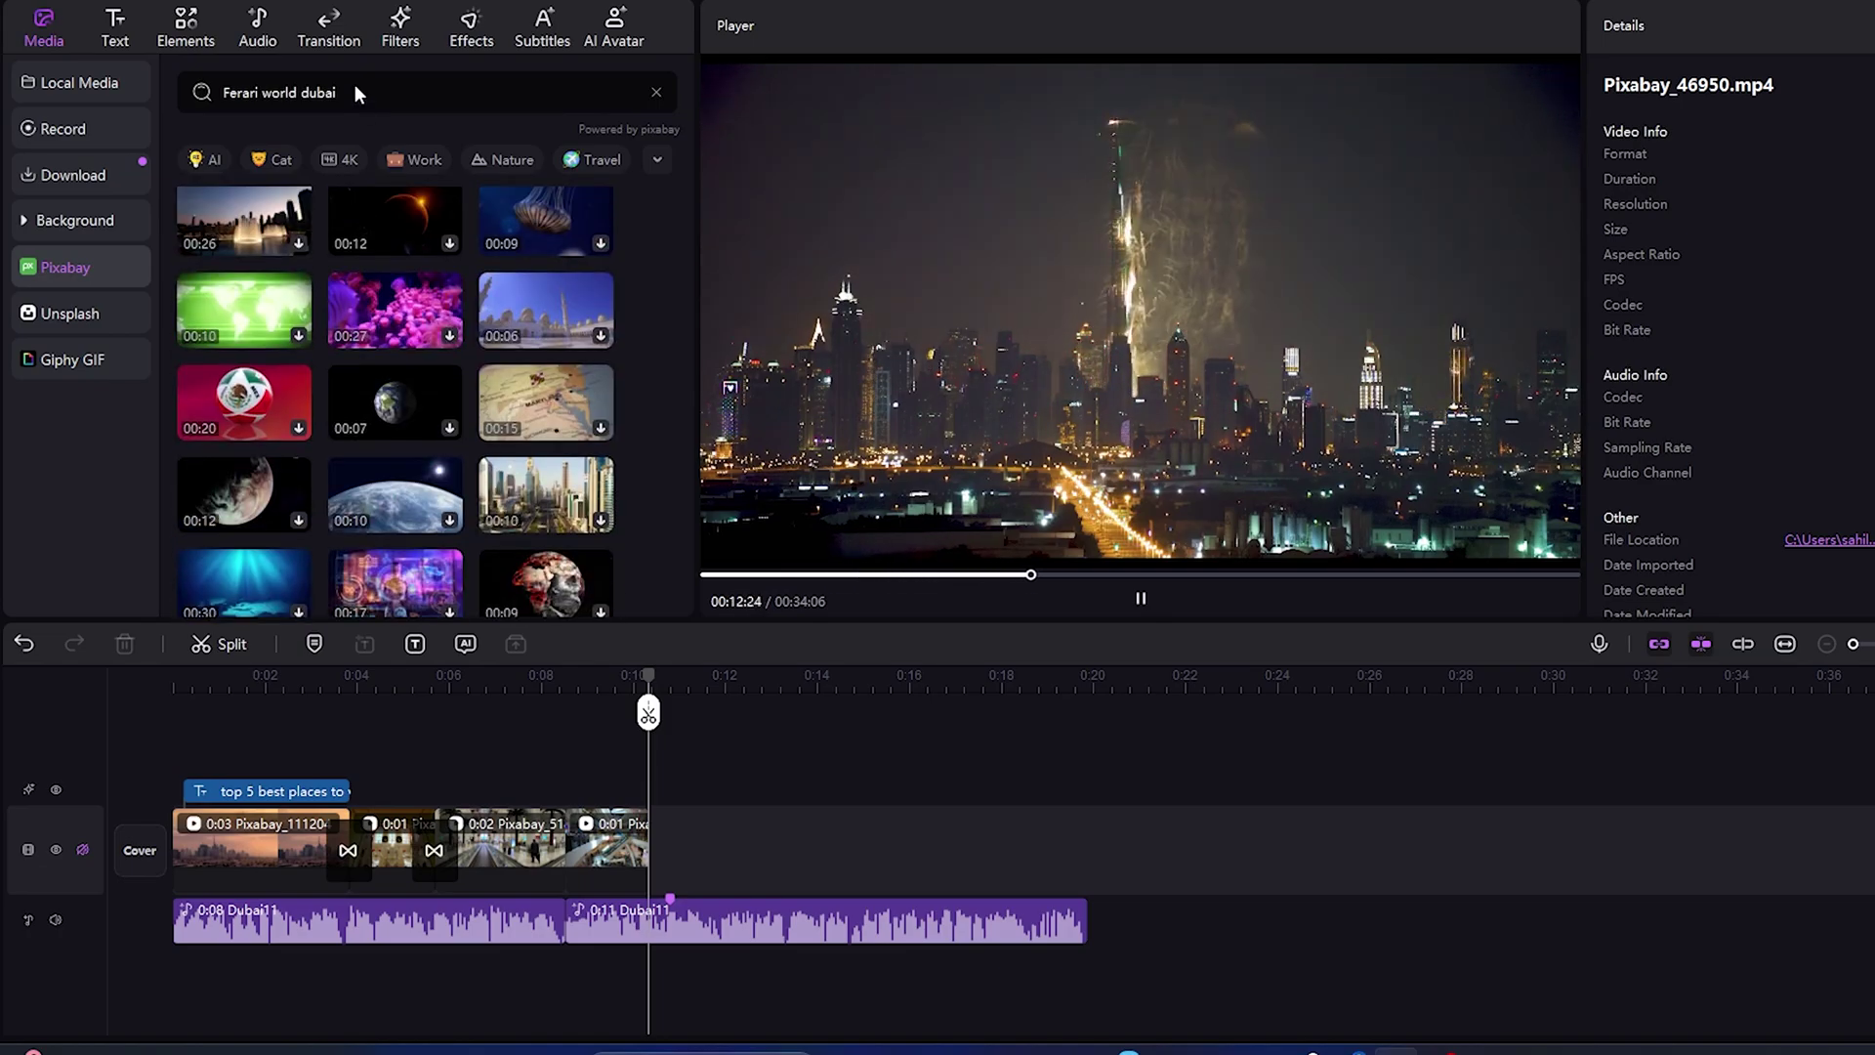
Append a 'Ferrari World Abu Dhabi' aerial clip and cut off its unwanted tail
triple_click(355, 90)
text(Ferrari World Abu Dhabi)
key(Return)
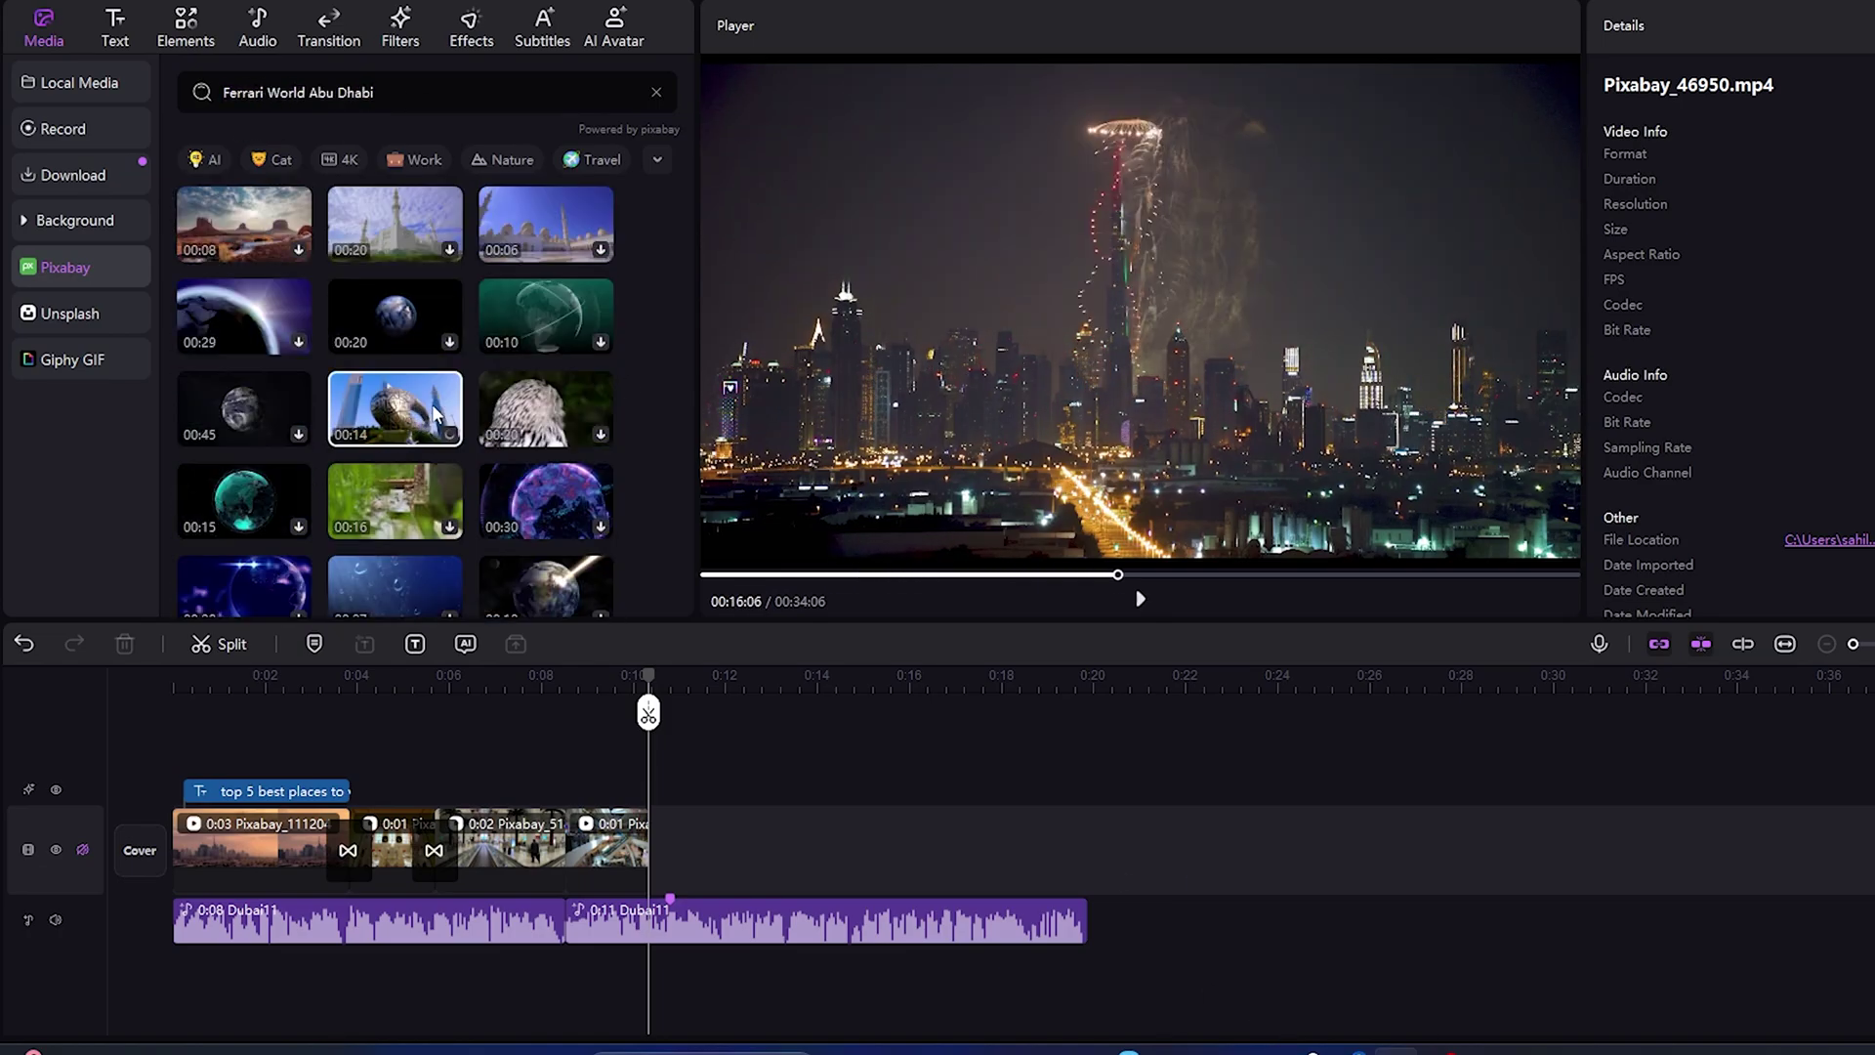
drag(436, 414, 841, 809)
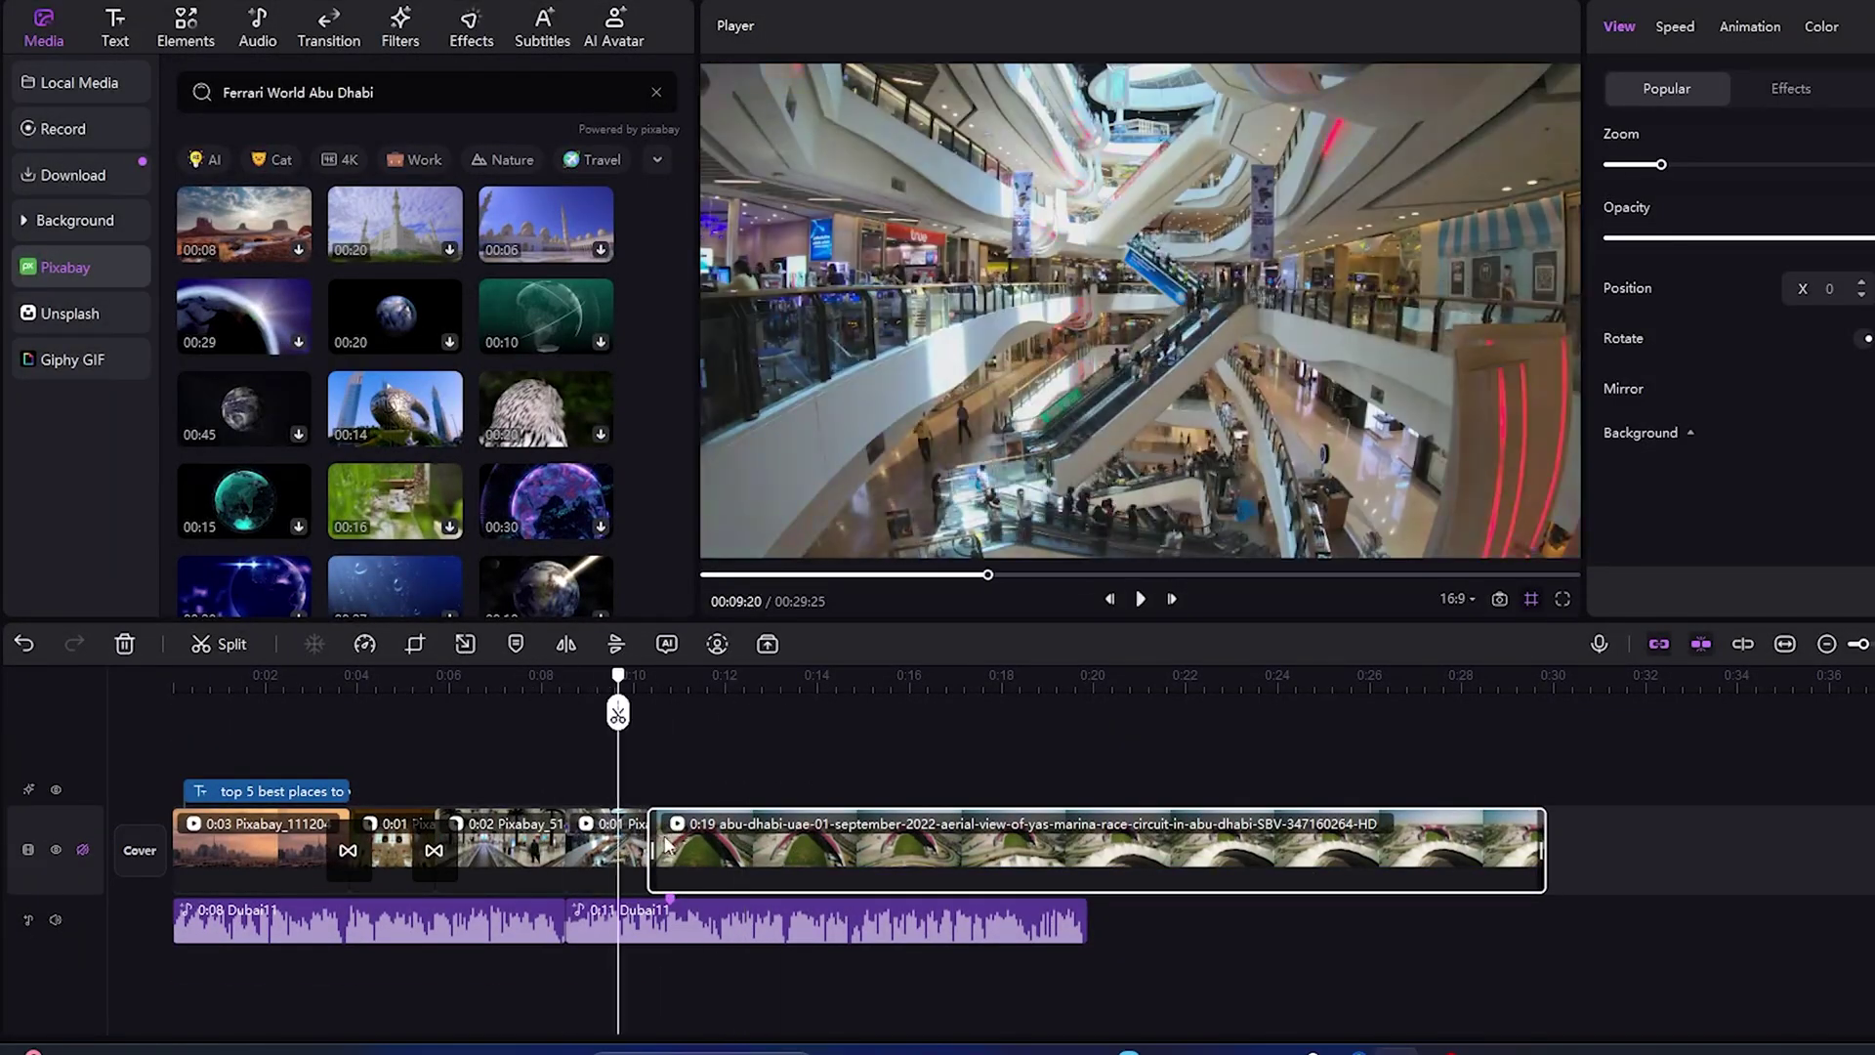
click(720, 684)
click(720, 713)
key(Delete)
key(space)
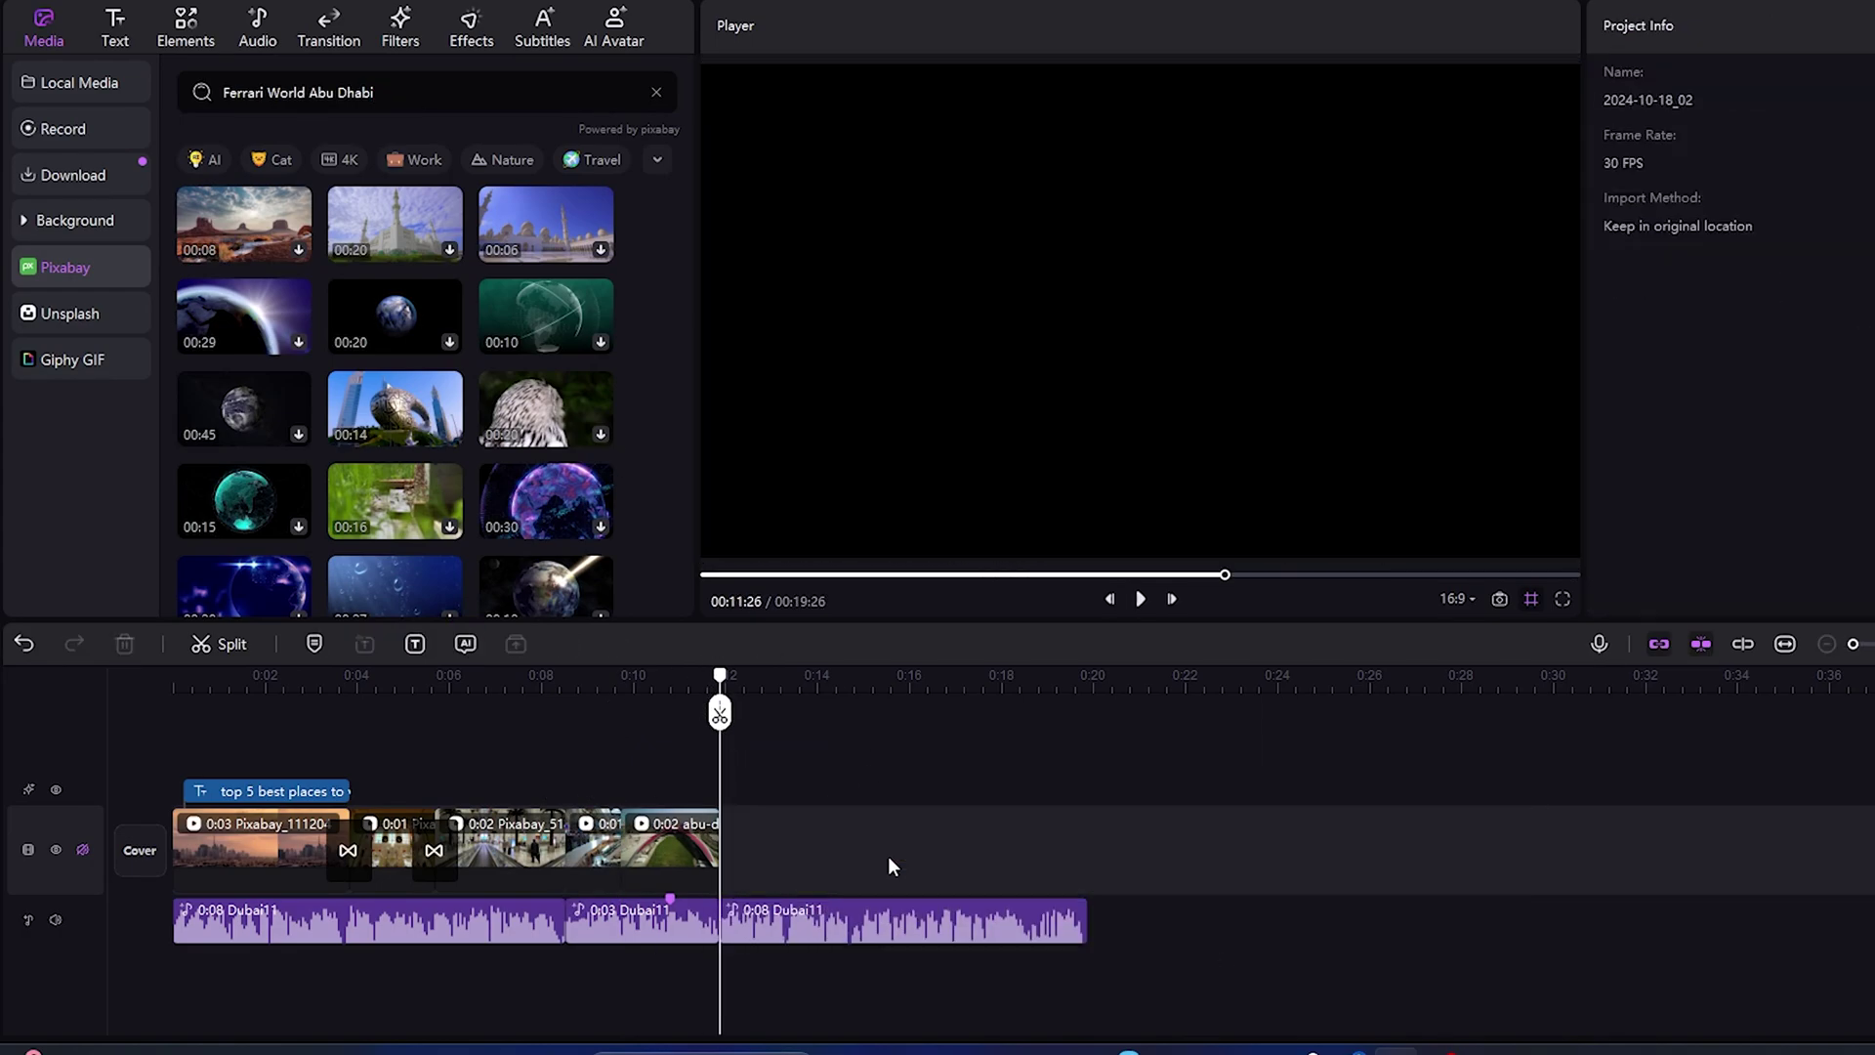
Search 'burj kahalifa' and keep the 8-second night Burj Khalifa clip, removing the 21-second one
triple_click(322, 92)
text(burj kahalifa)
key(Return)
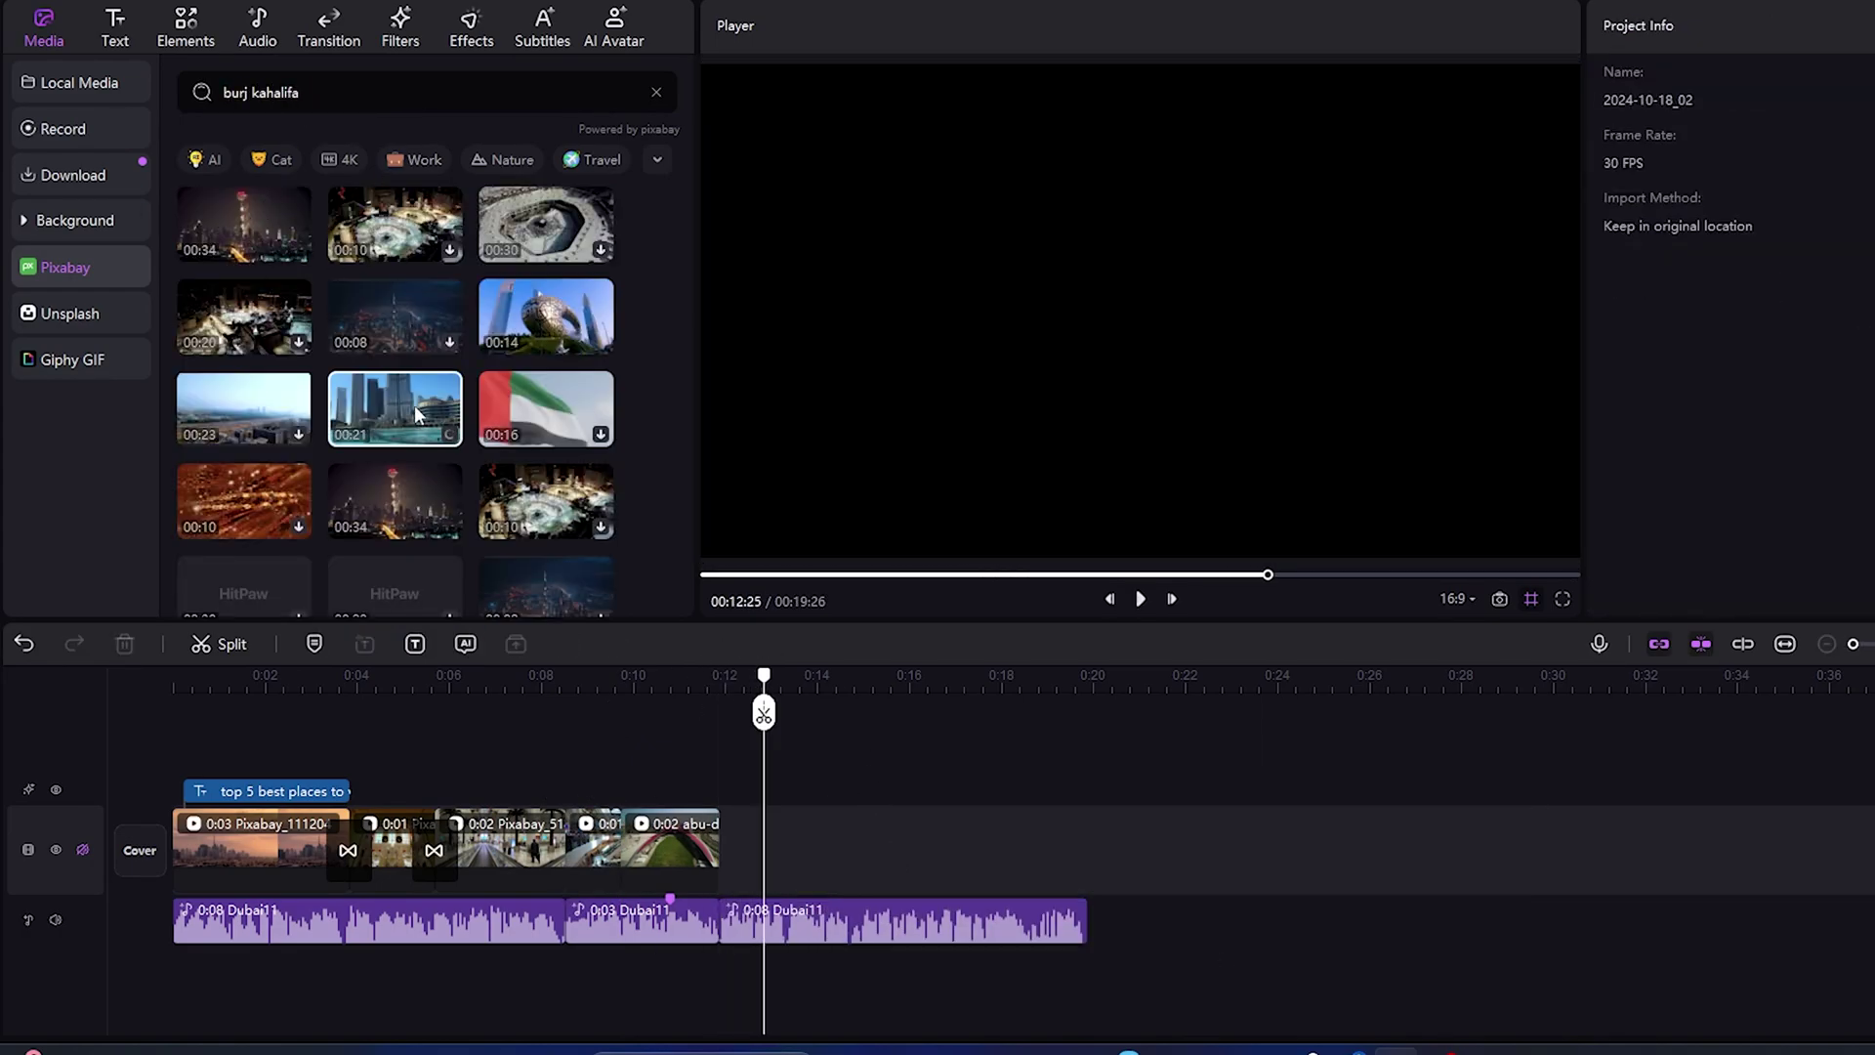
click(414, 406)
scroll(391, 366, down, 2)
scroll(390, 366, up, 2)
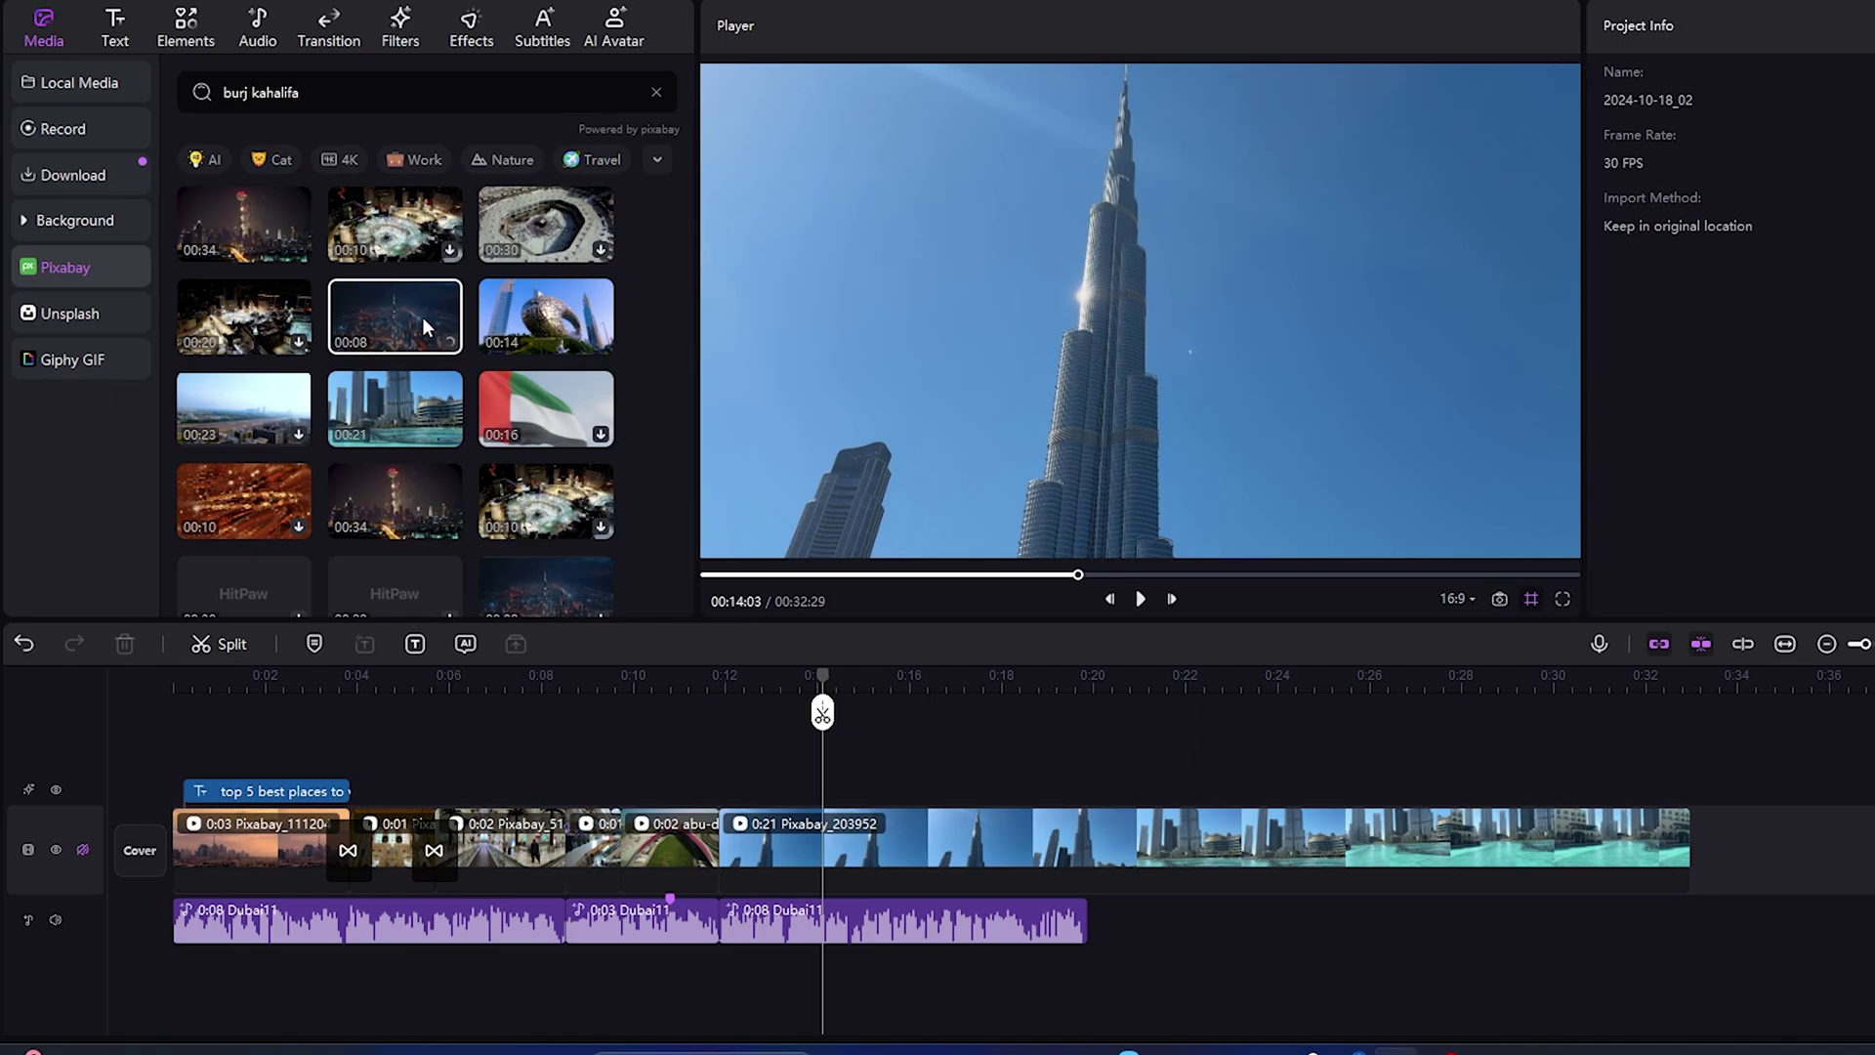
drag(421, 316, 748, 727)
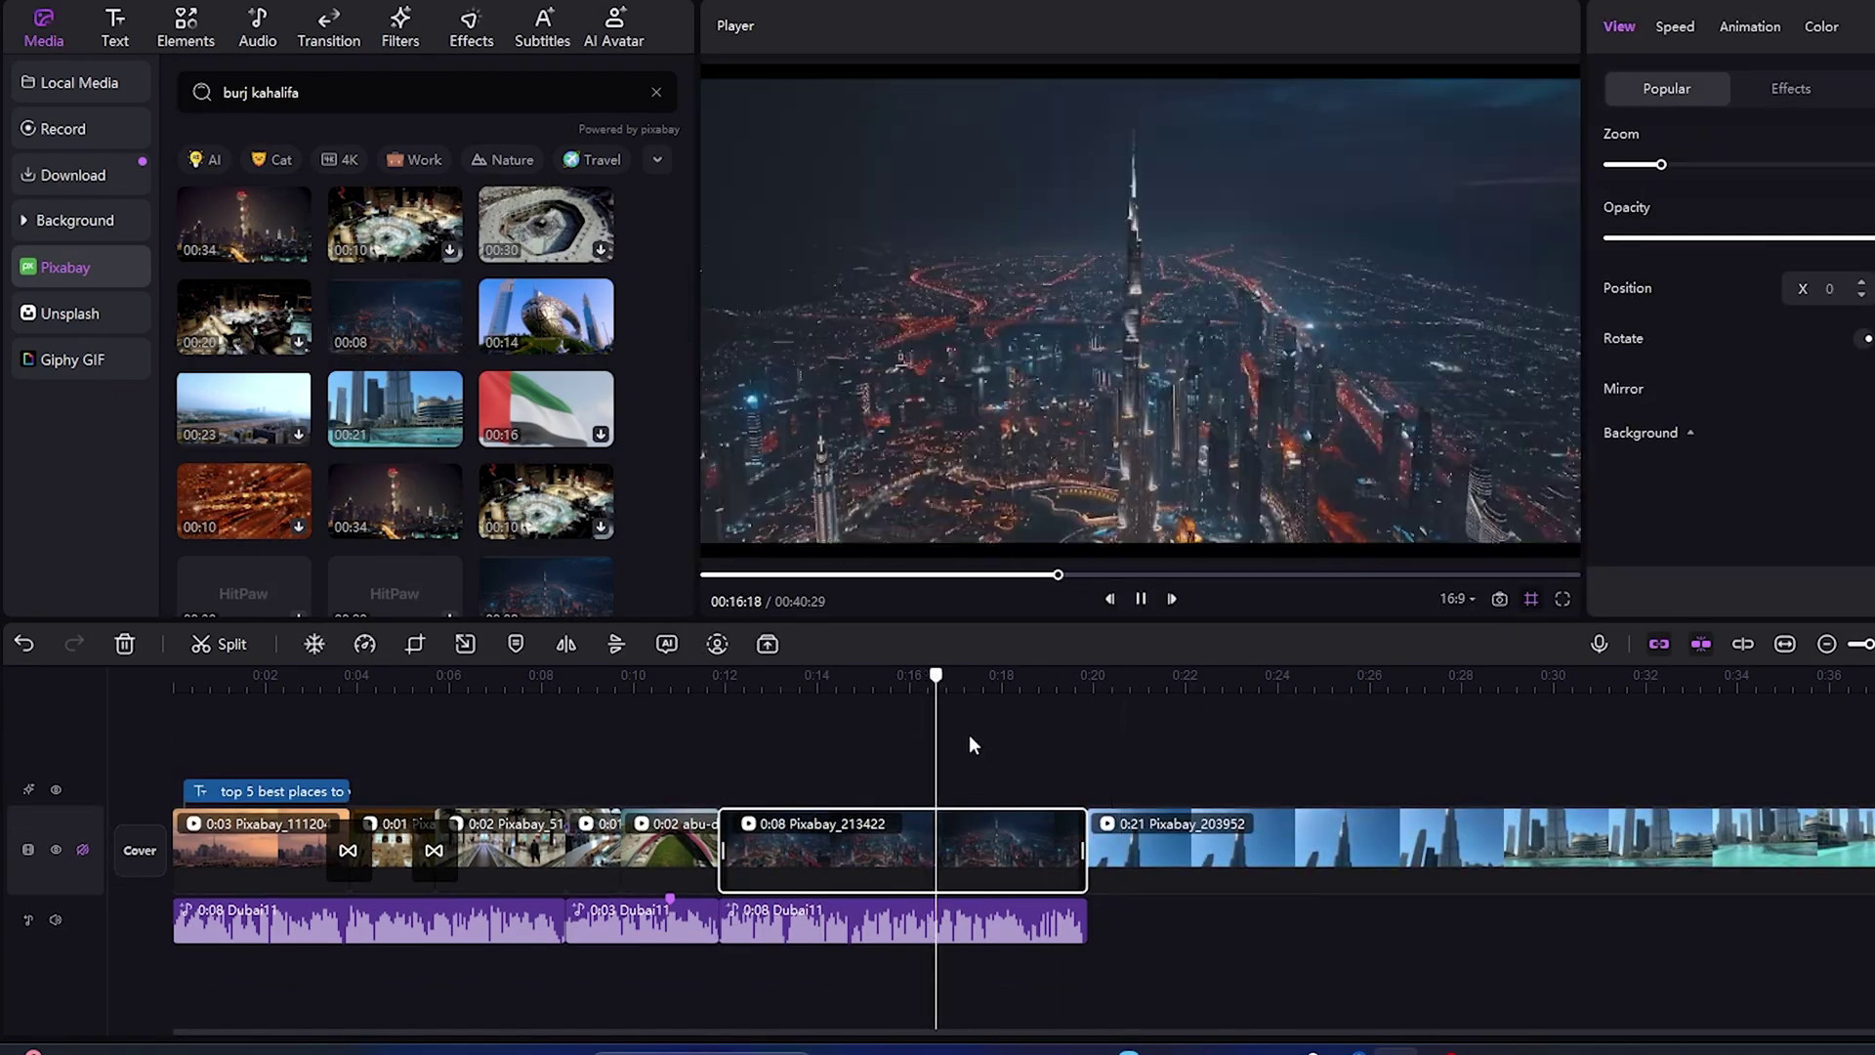
click(1012, 758)
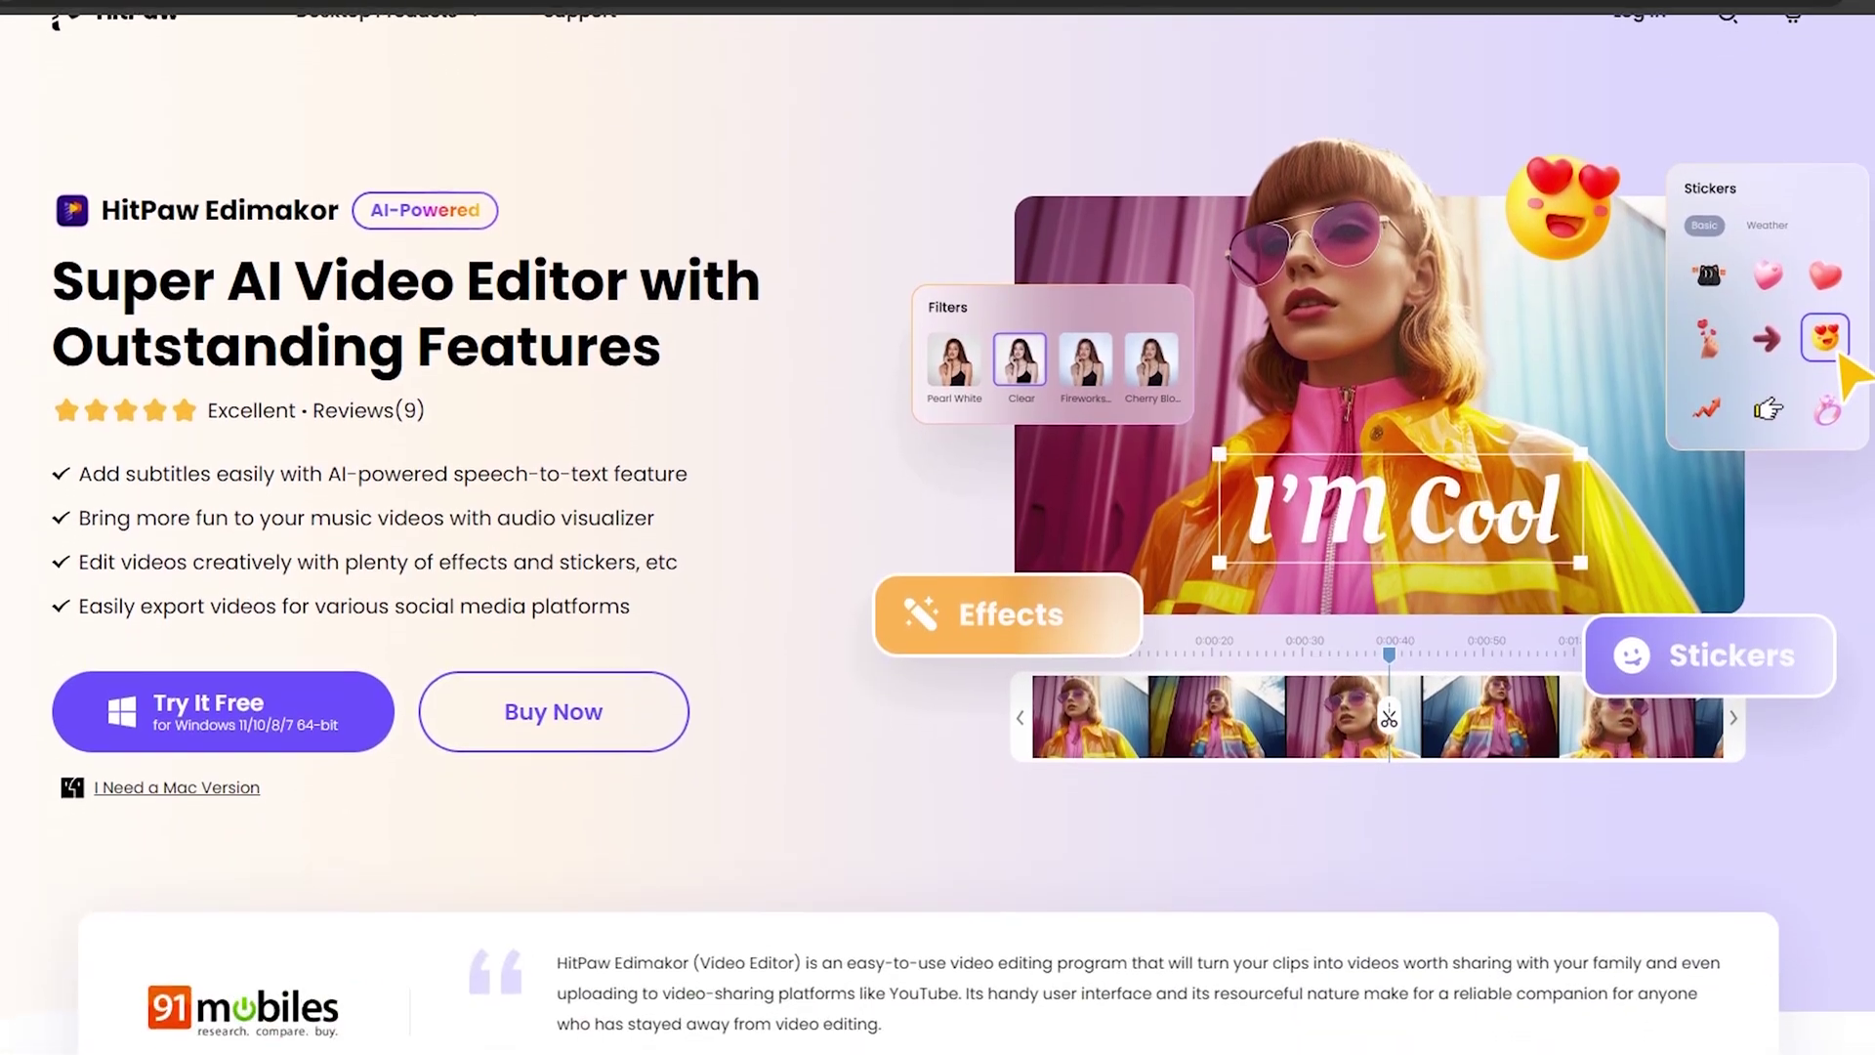
Scroll the Edimakor product page down through Speech to Text, Video Cutting and Video Coloring
scroll(937, 528, down, 4)
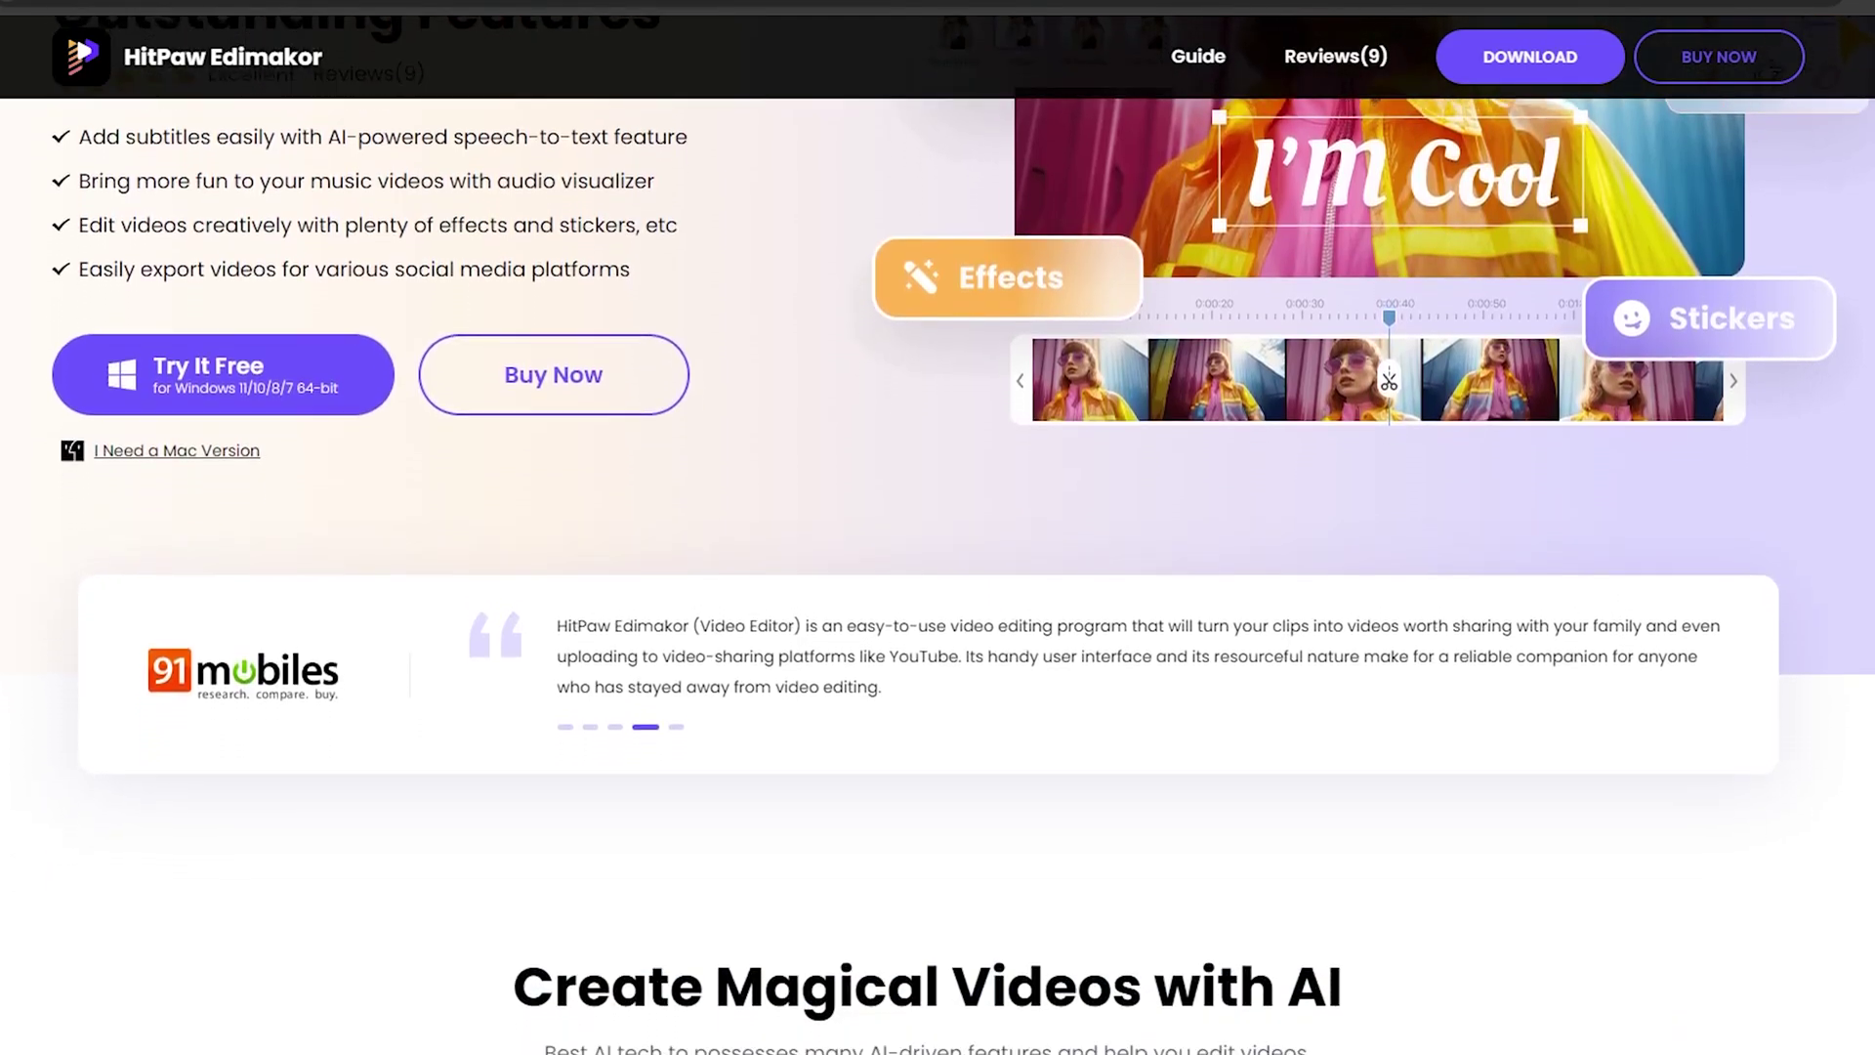
scroll(938, 527, down, 4)
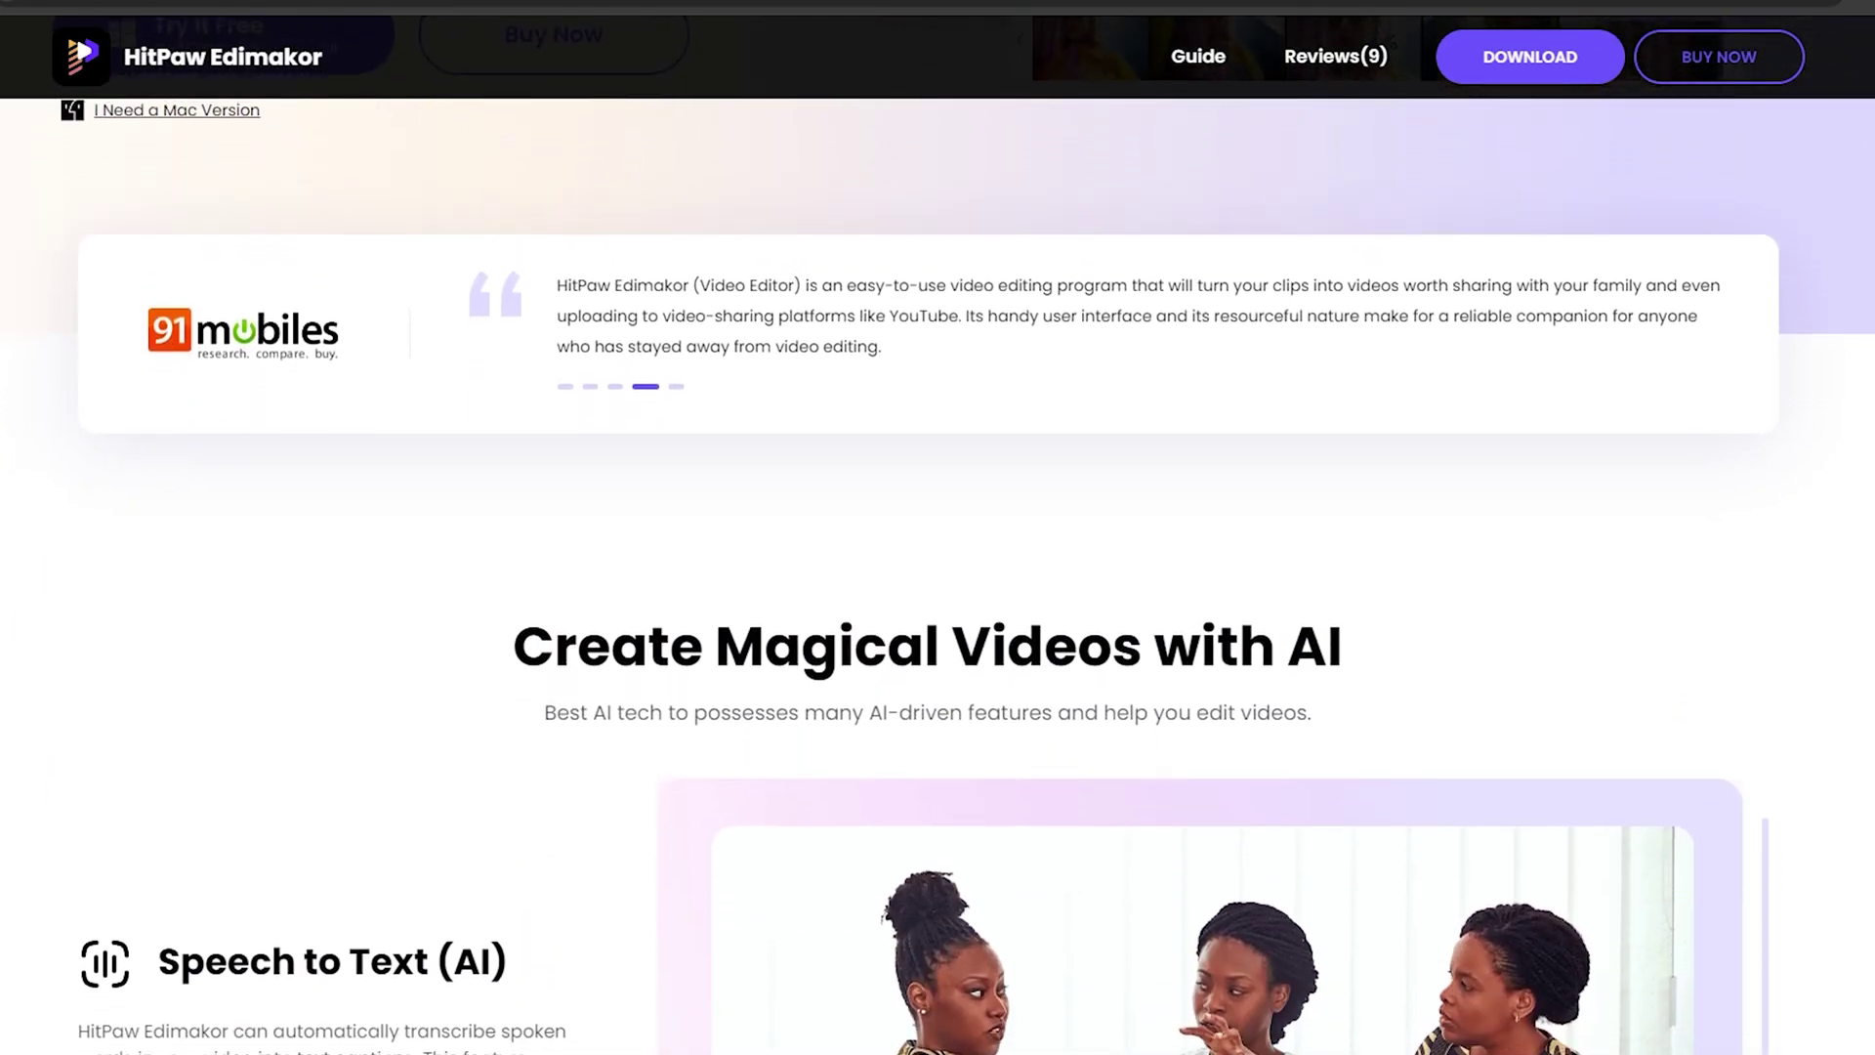
scroll(937, 528, down, 4)
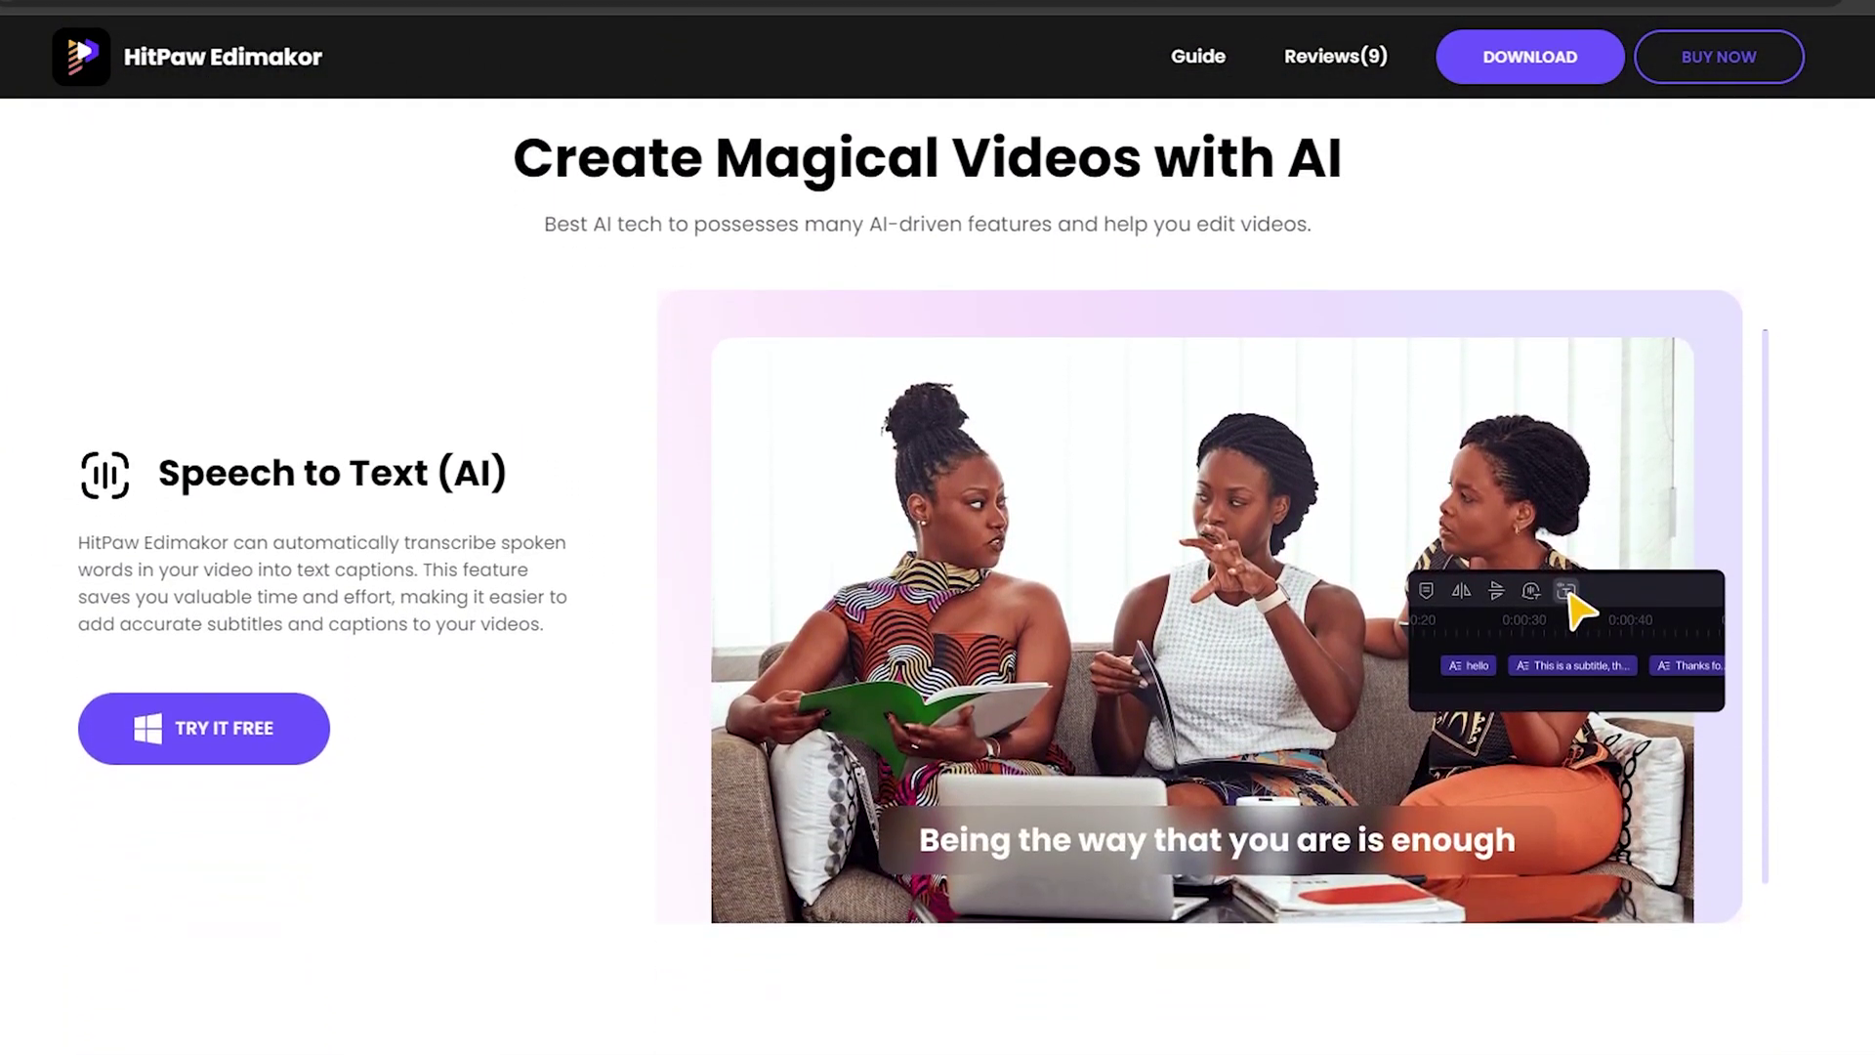
scroll(937, 527, down, 4)
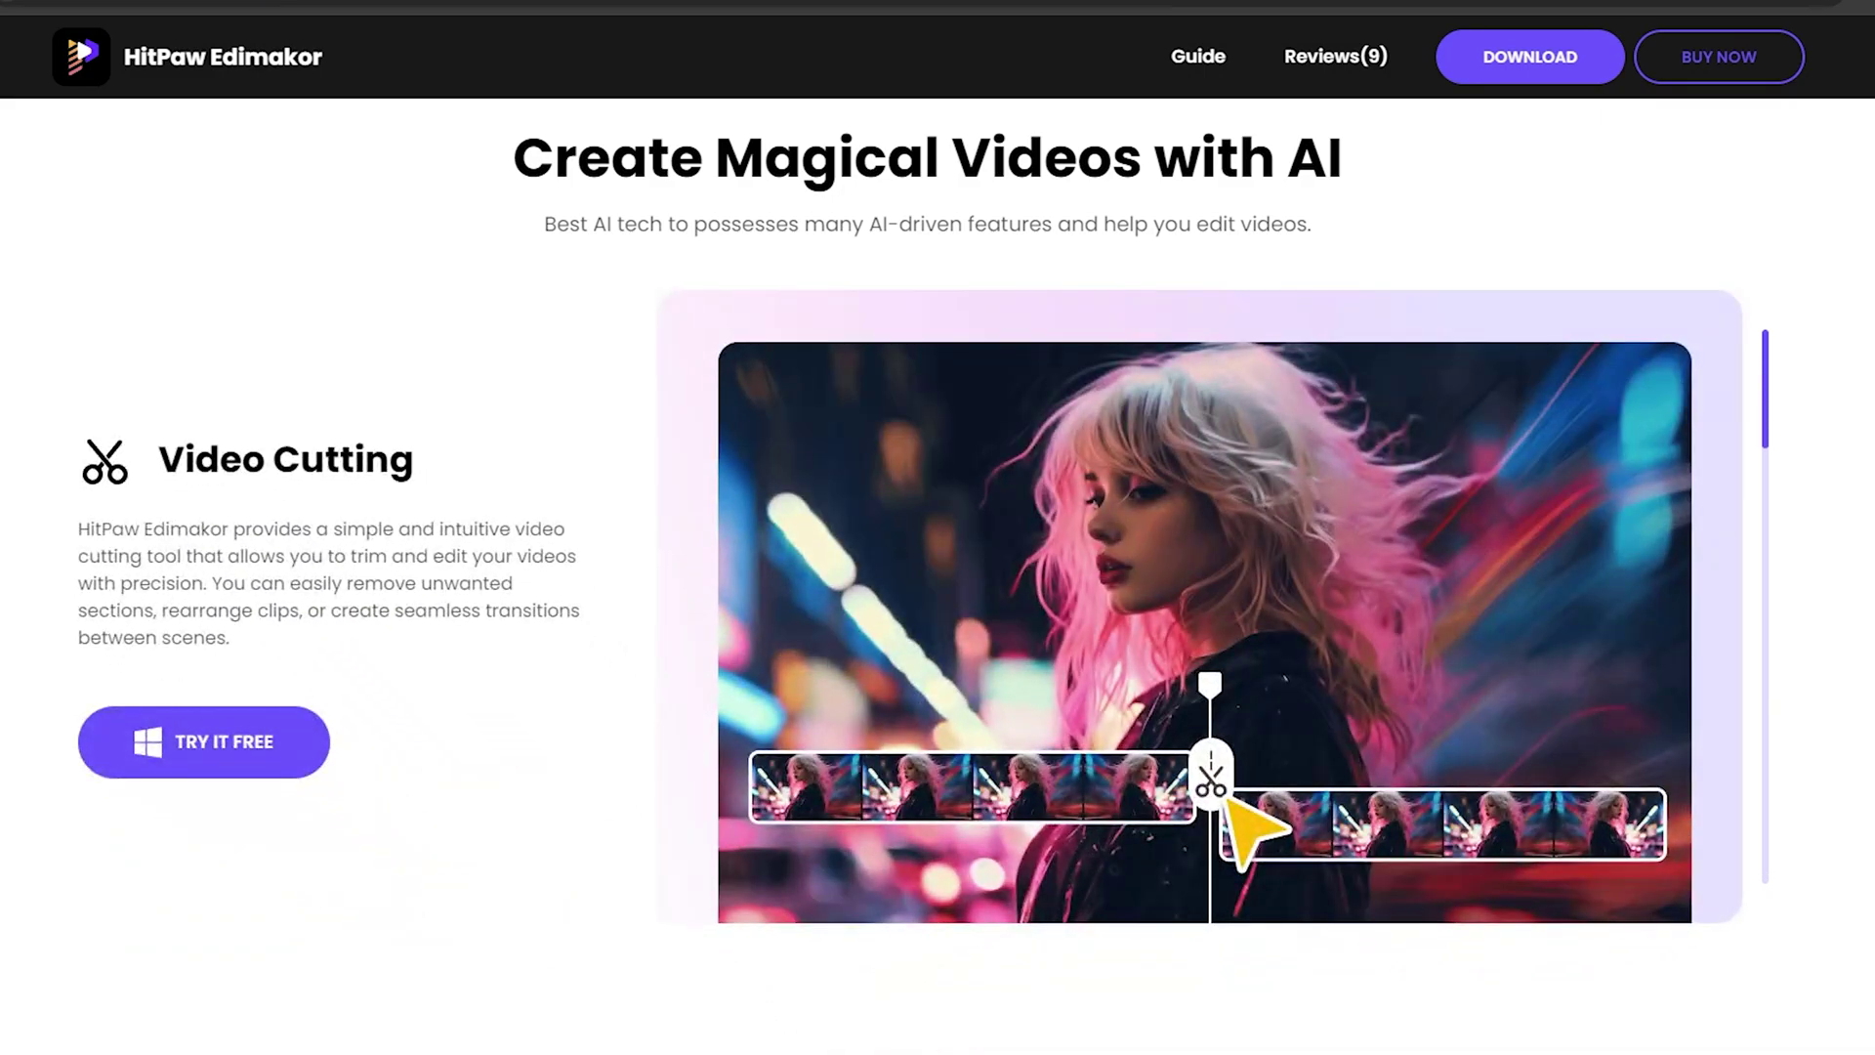
scroll(938, 527, down, 6)
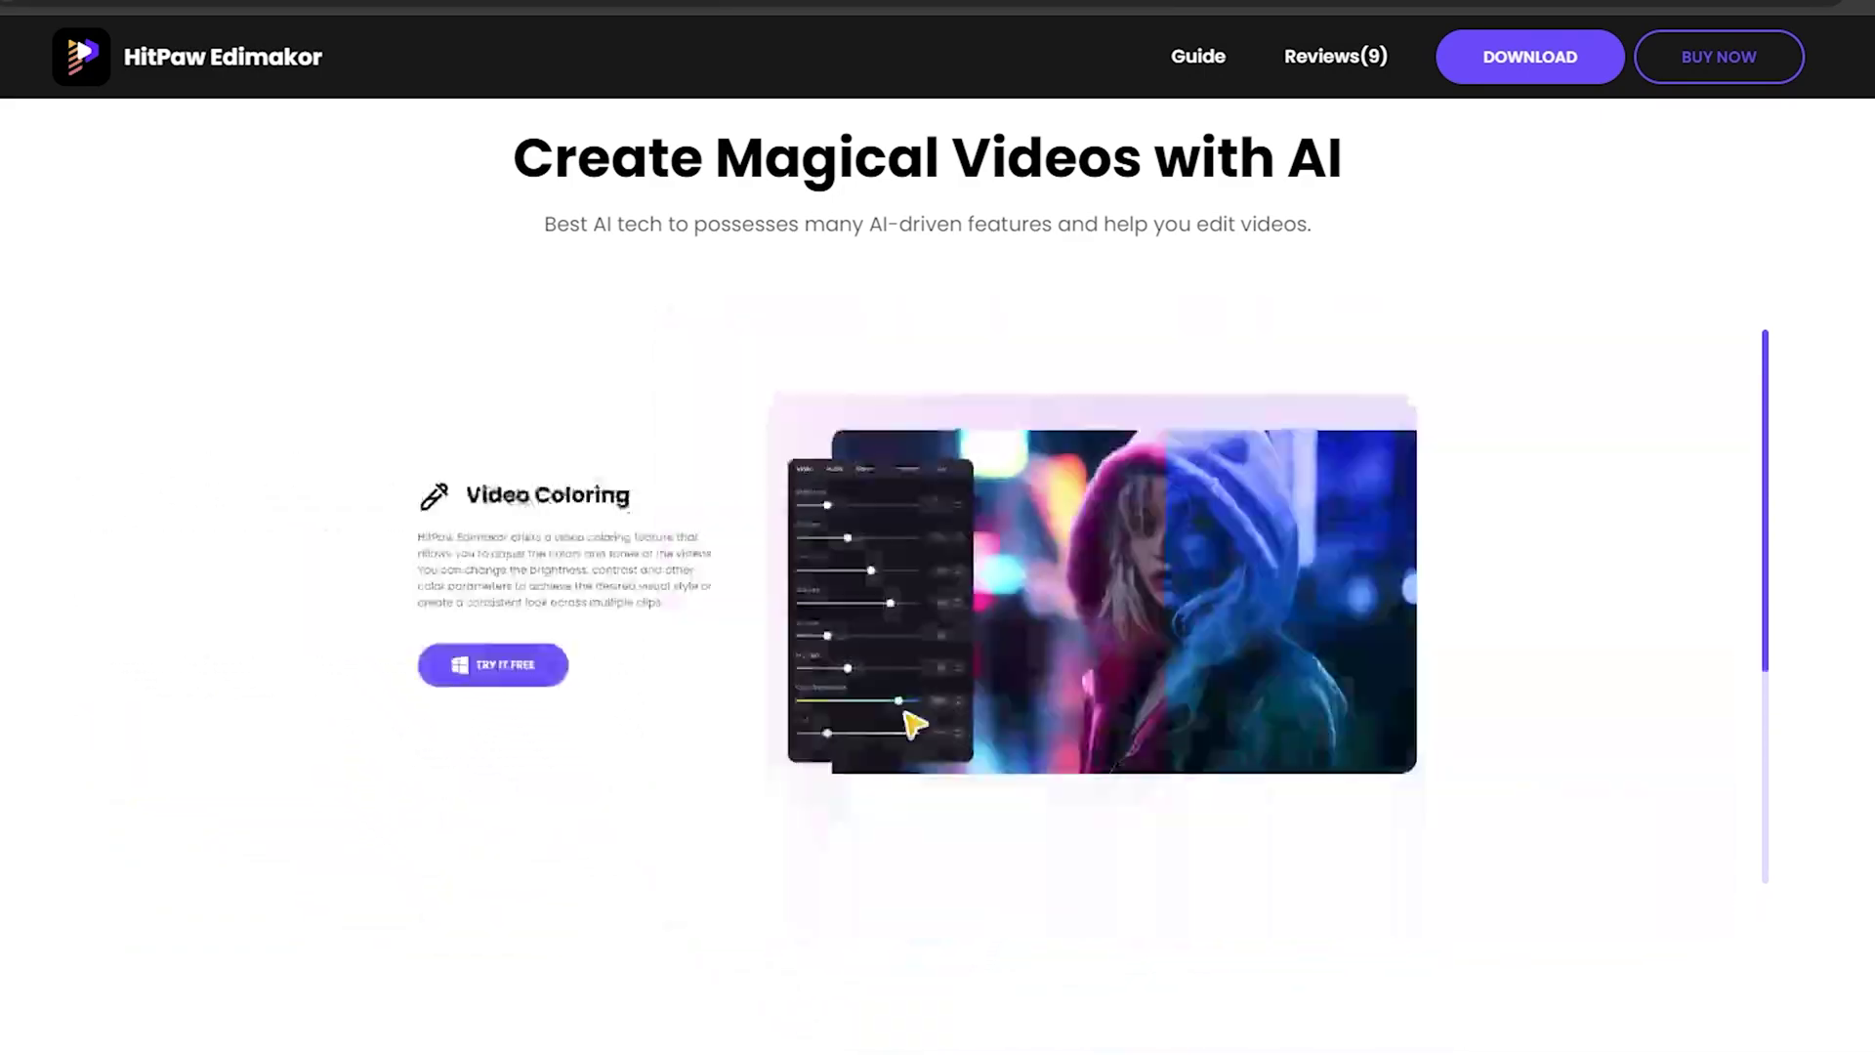
scroll(938, 527, down, 3)
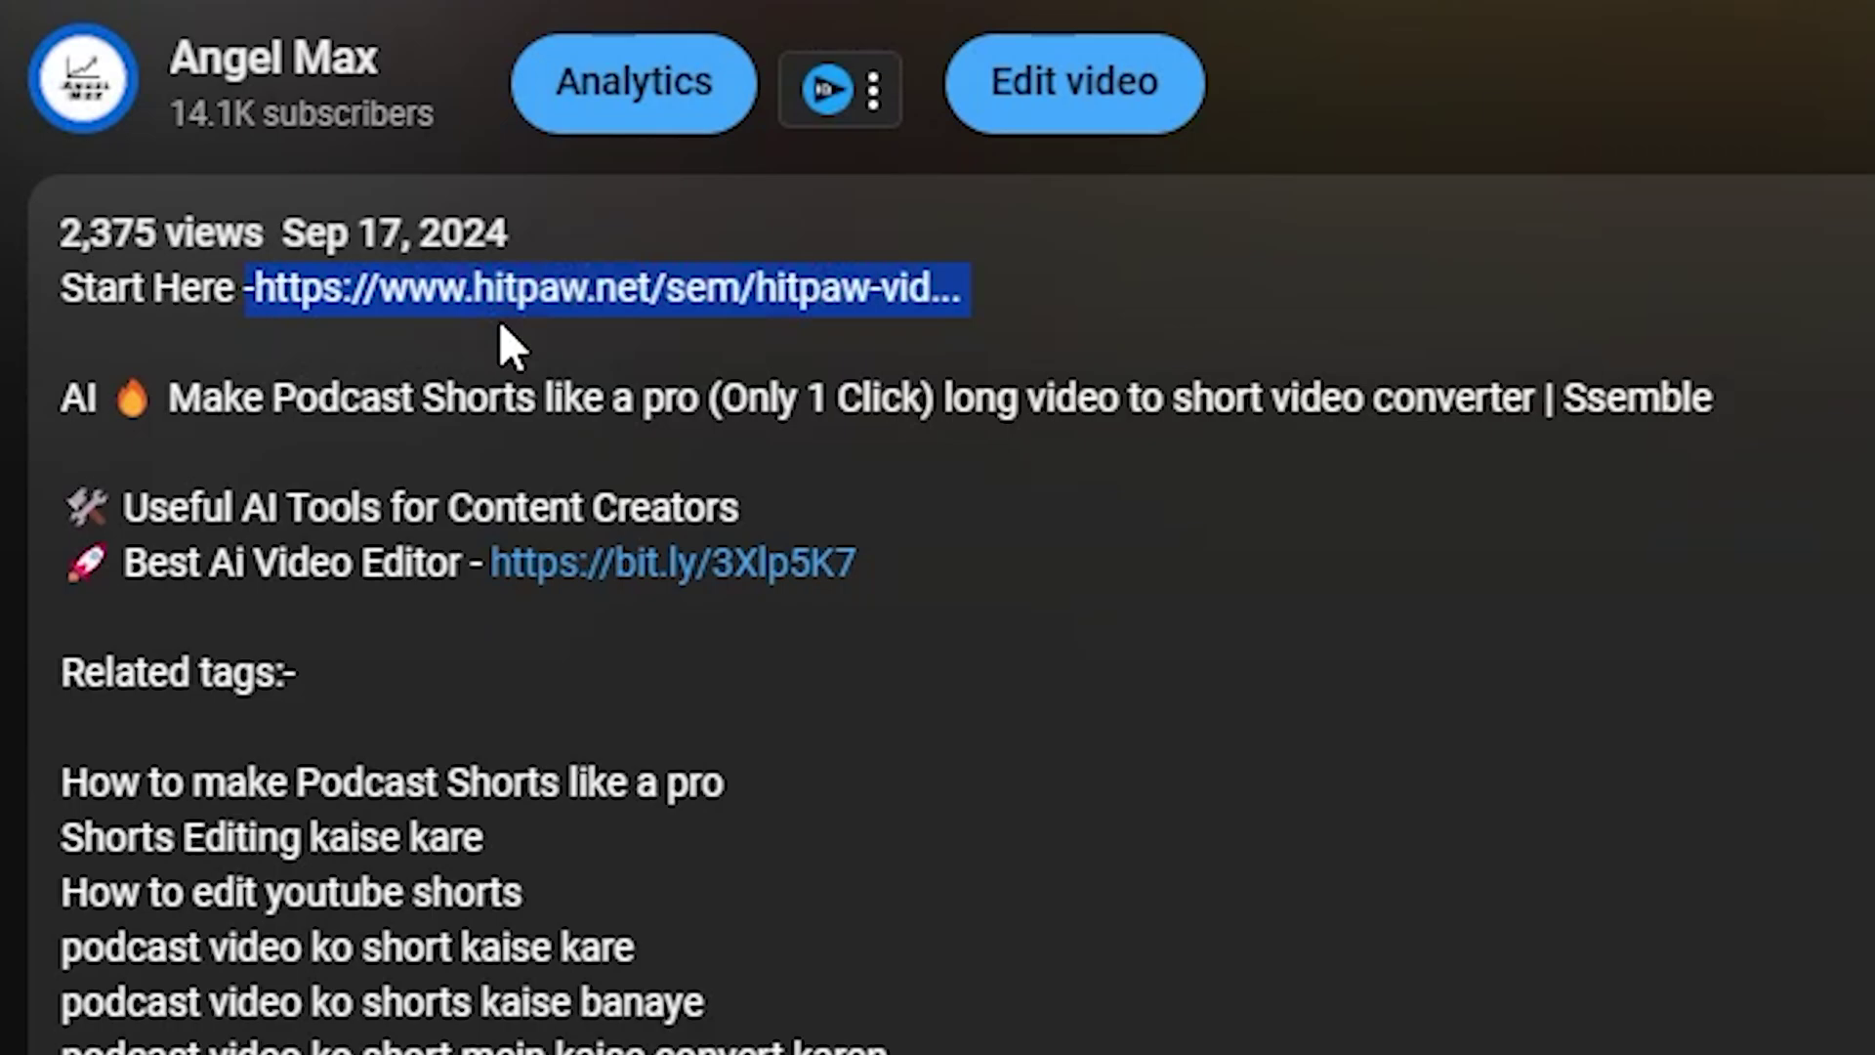
click(817, 334)
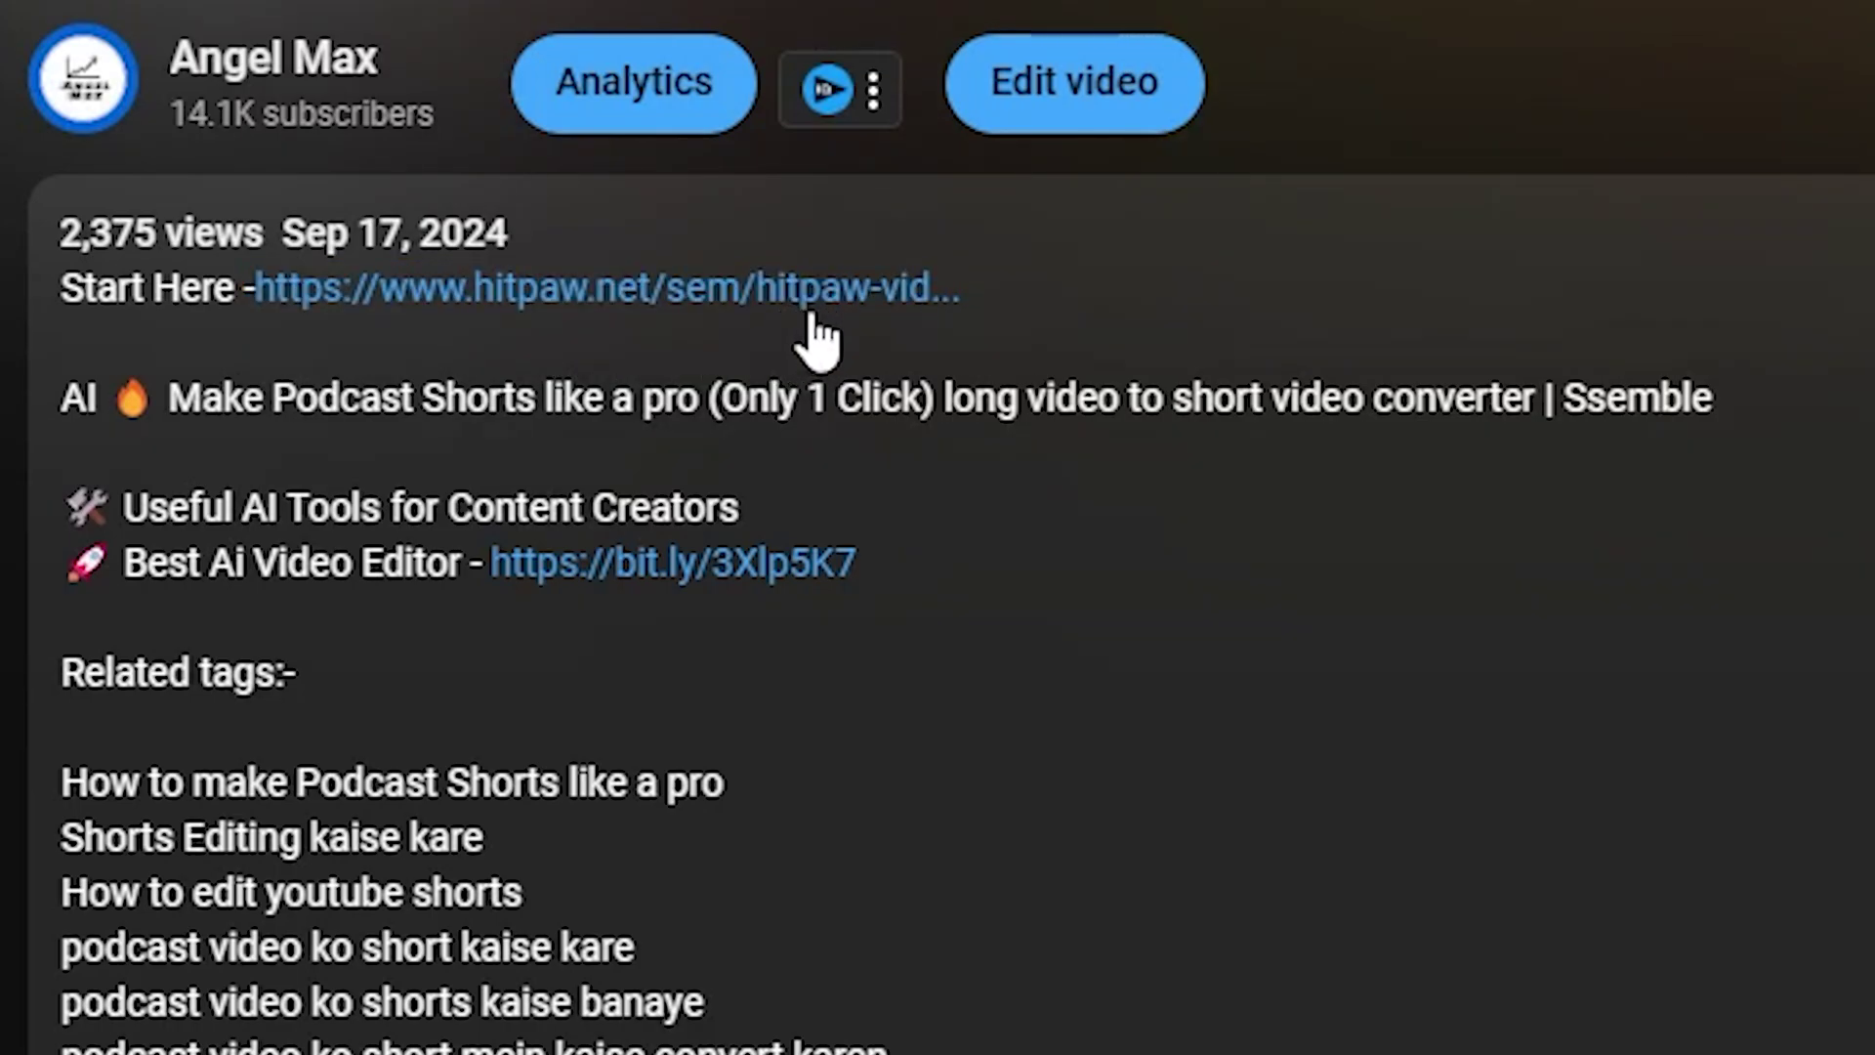